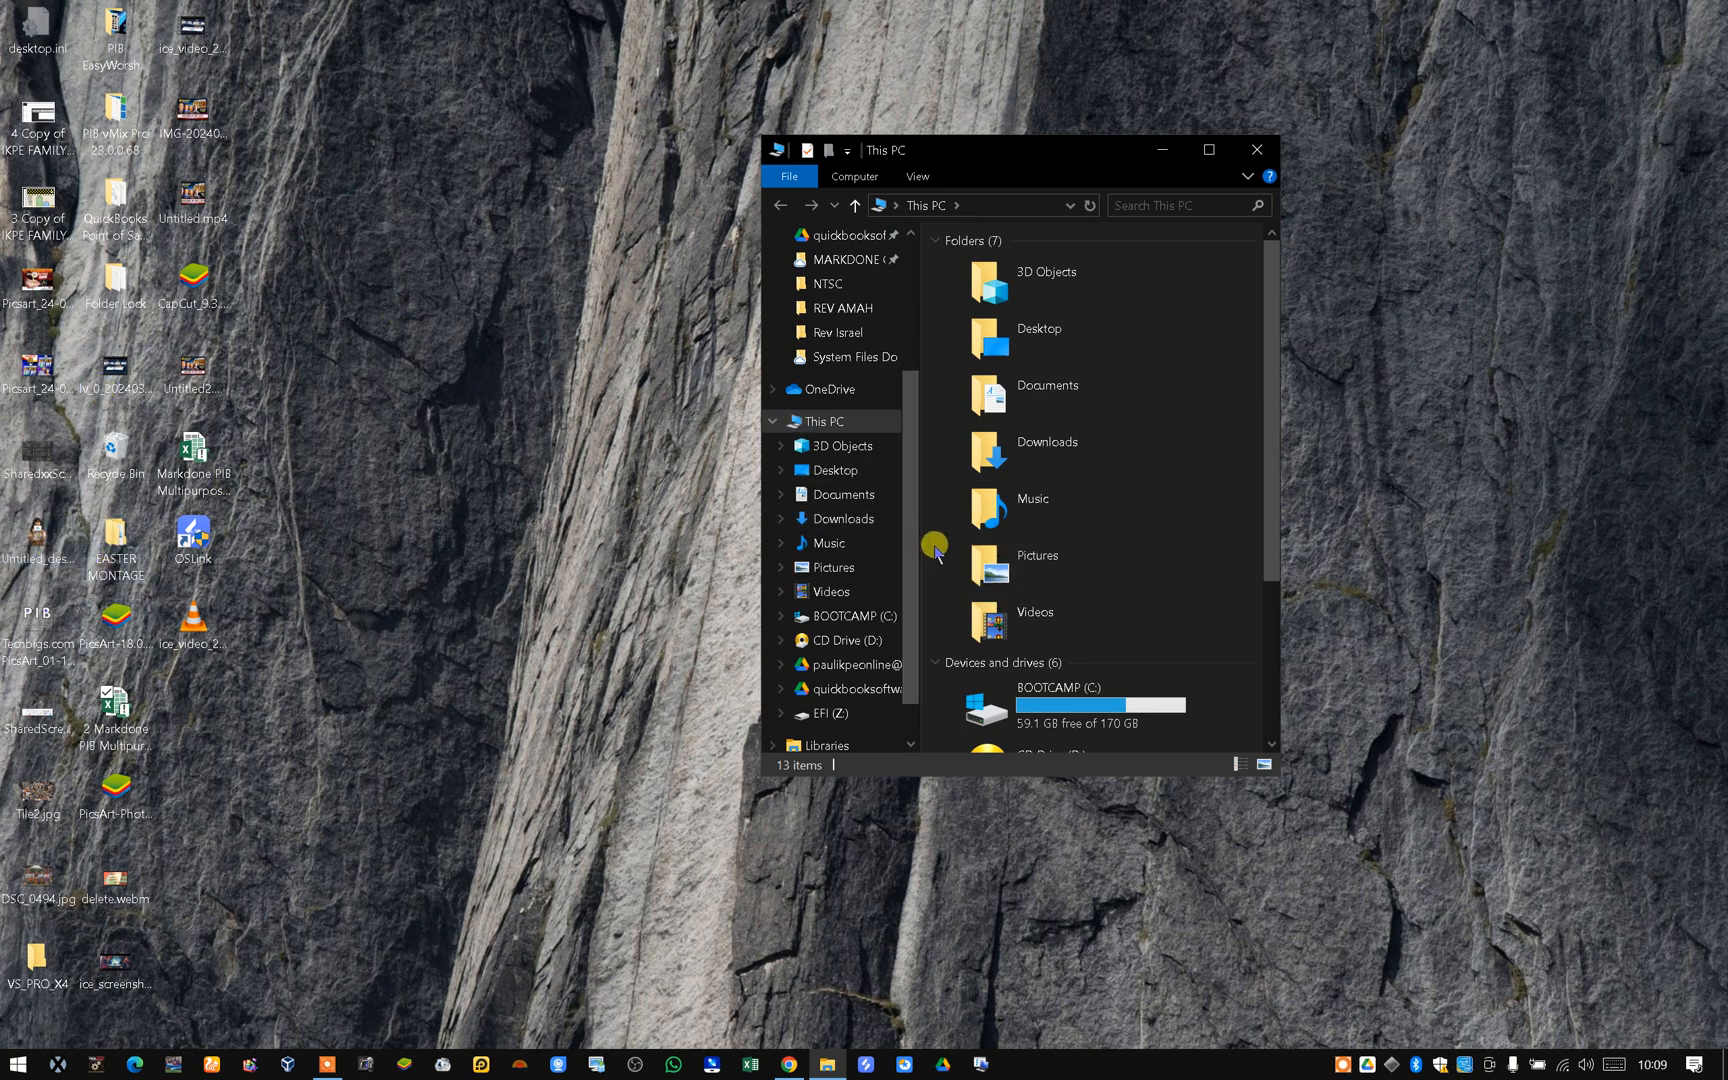
Open the Markdone PI8 Multipurpose Software 2024 workbook from the MARKDONE COMPANY folder on the drive, entering its file password.
left_click_drag(915, 508, 920, 400)
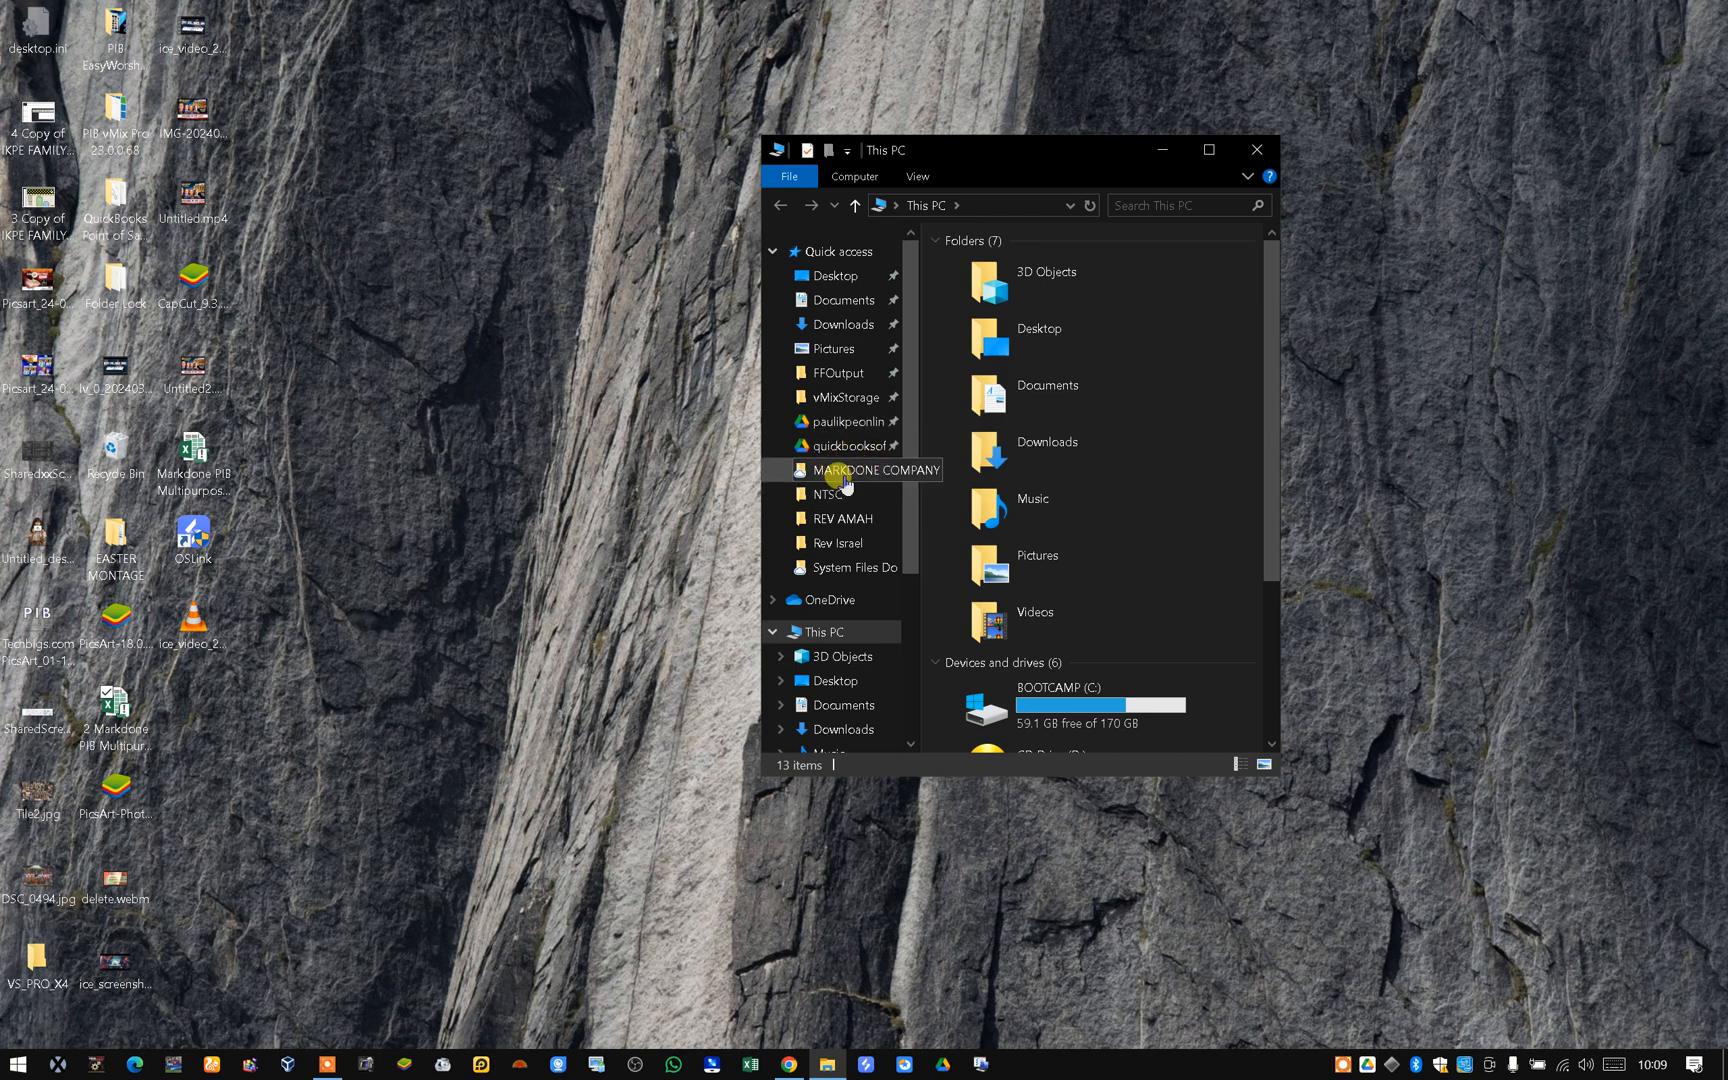
left_click(820, 454)
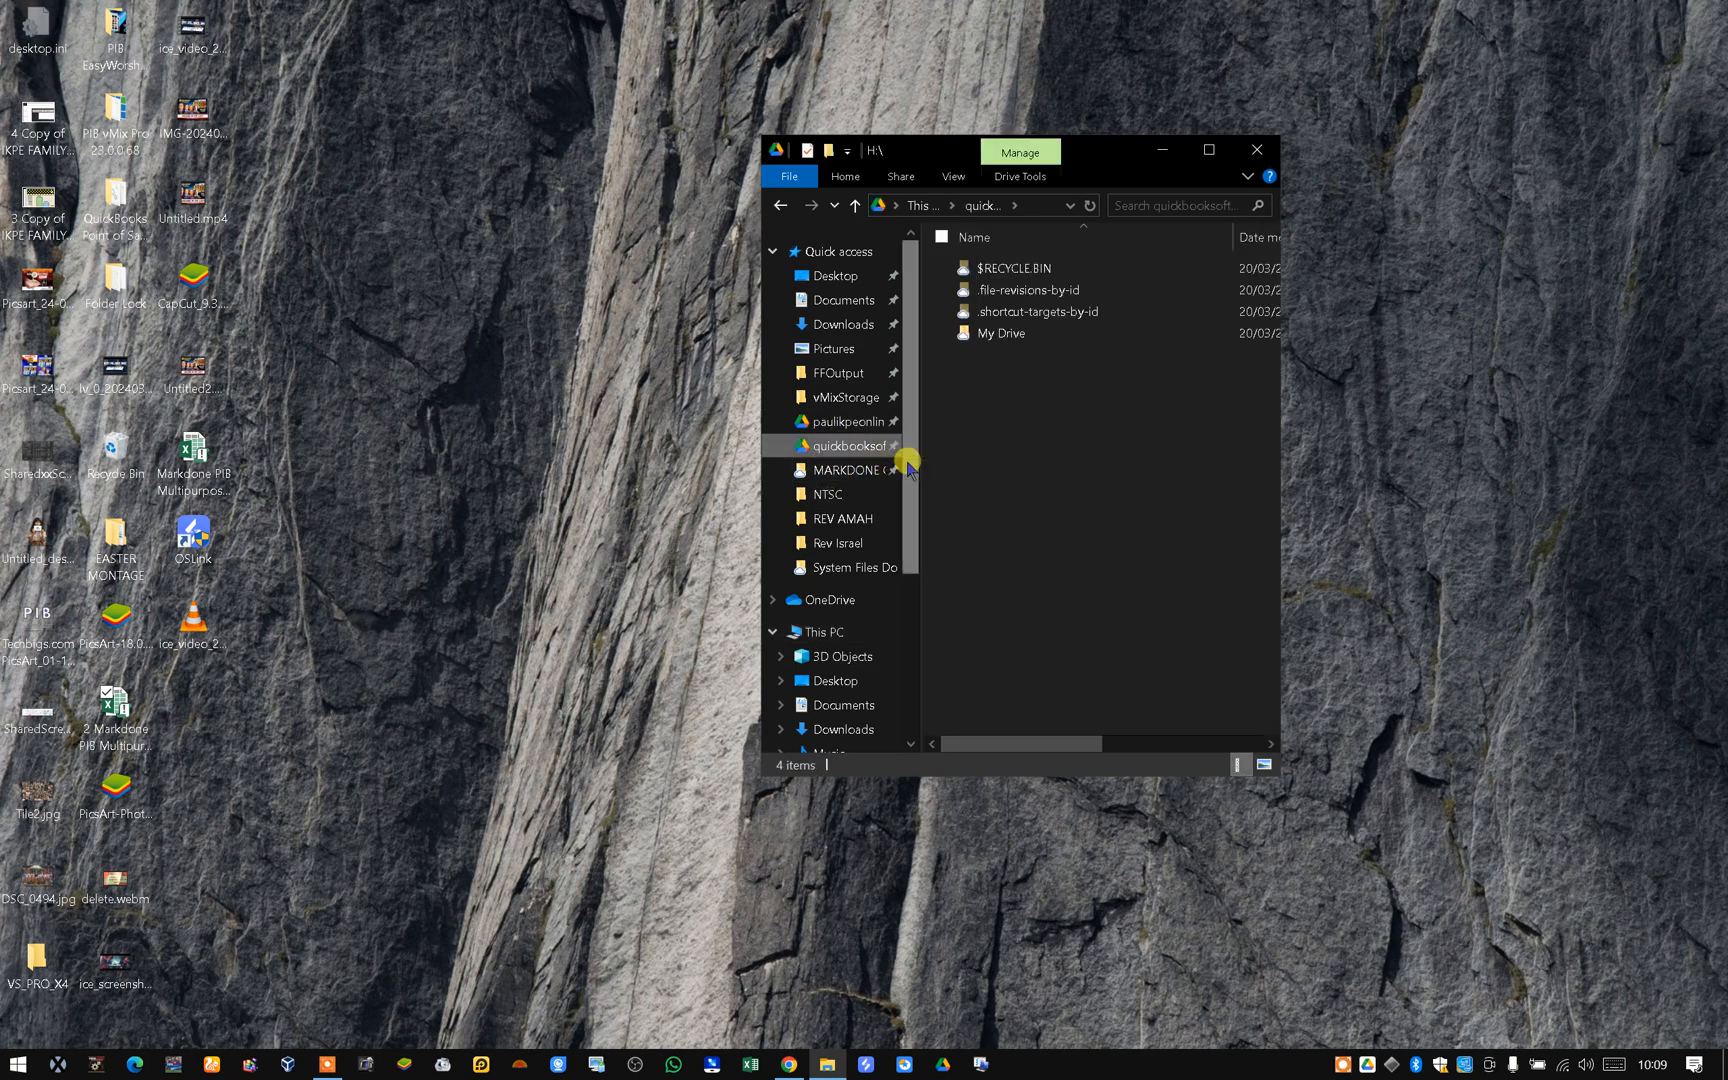
left_click(1000, 336)
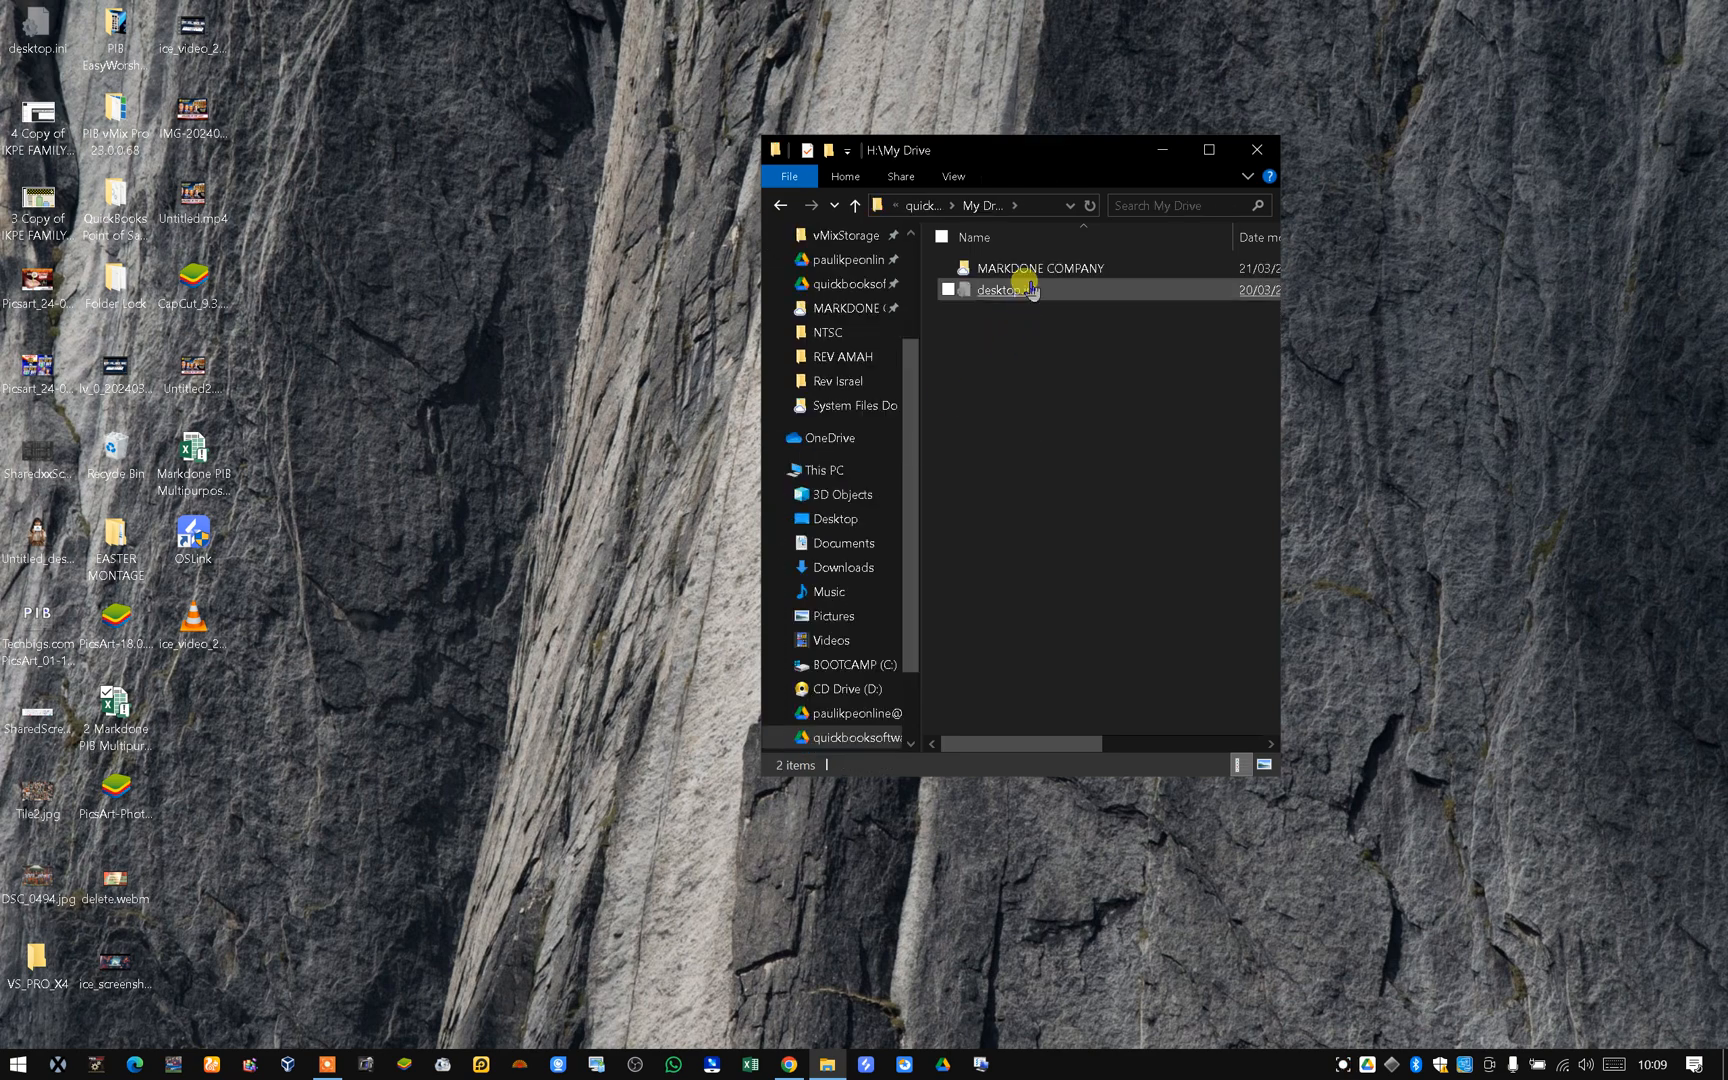
left_click(1022, 274)
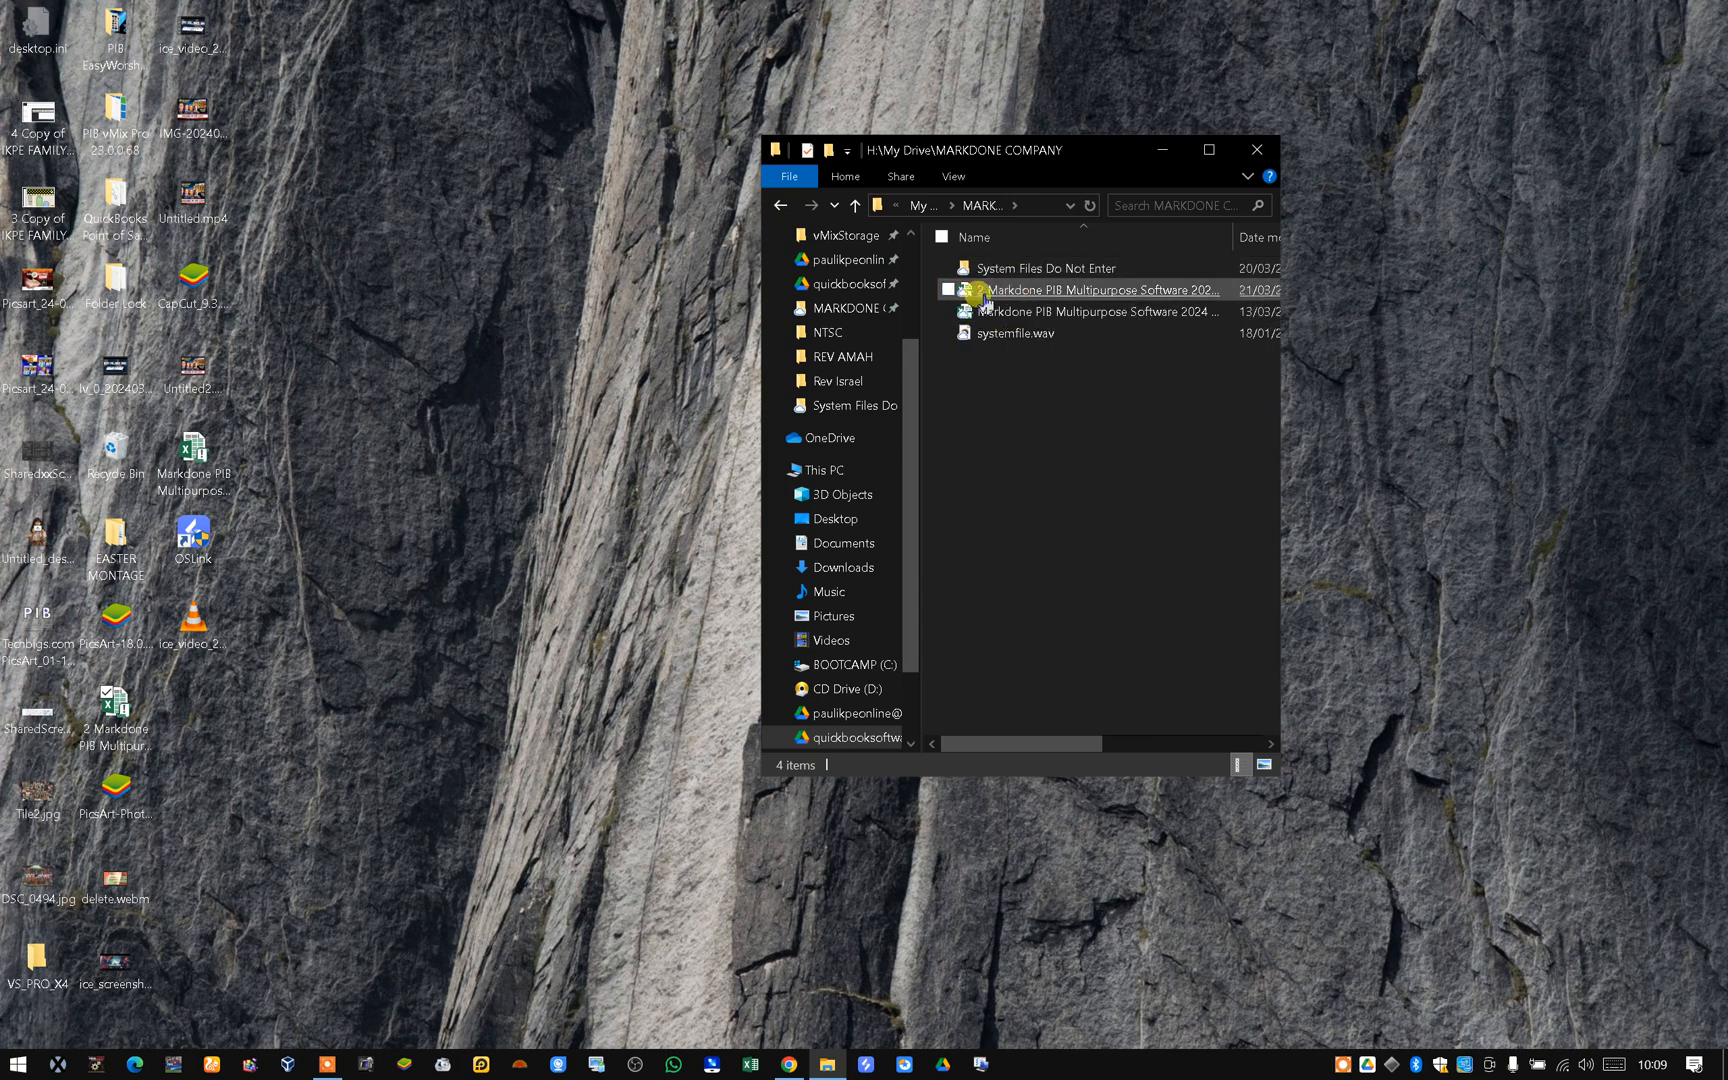
mouse_move(970, 293)
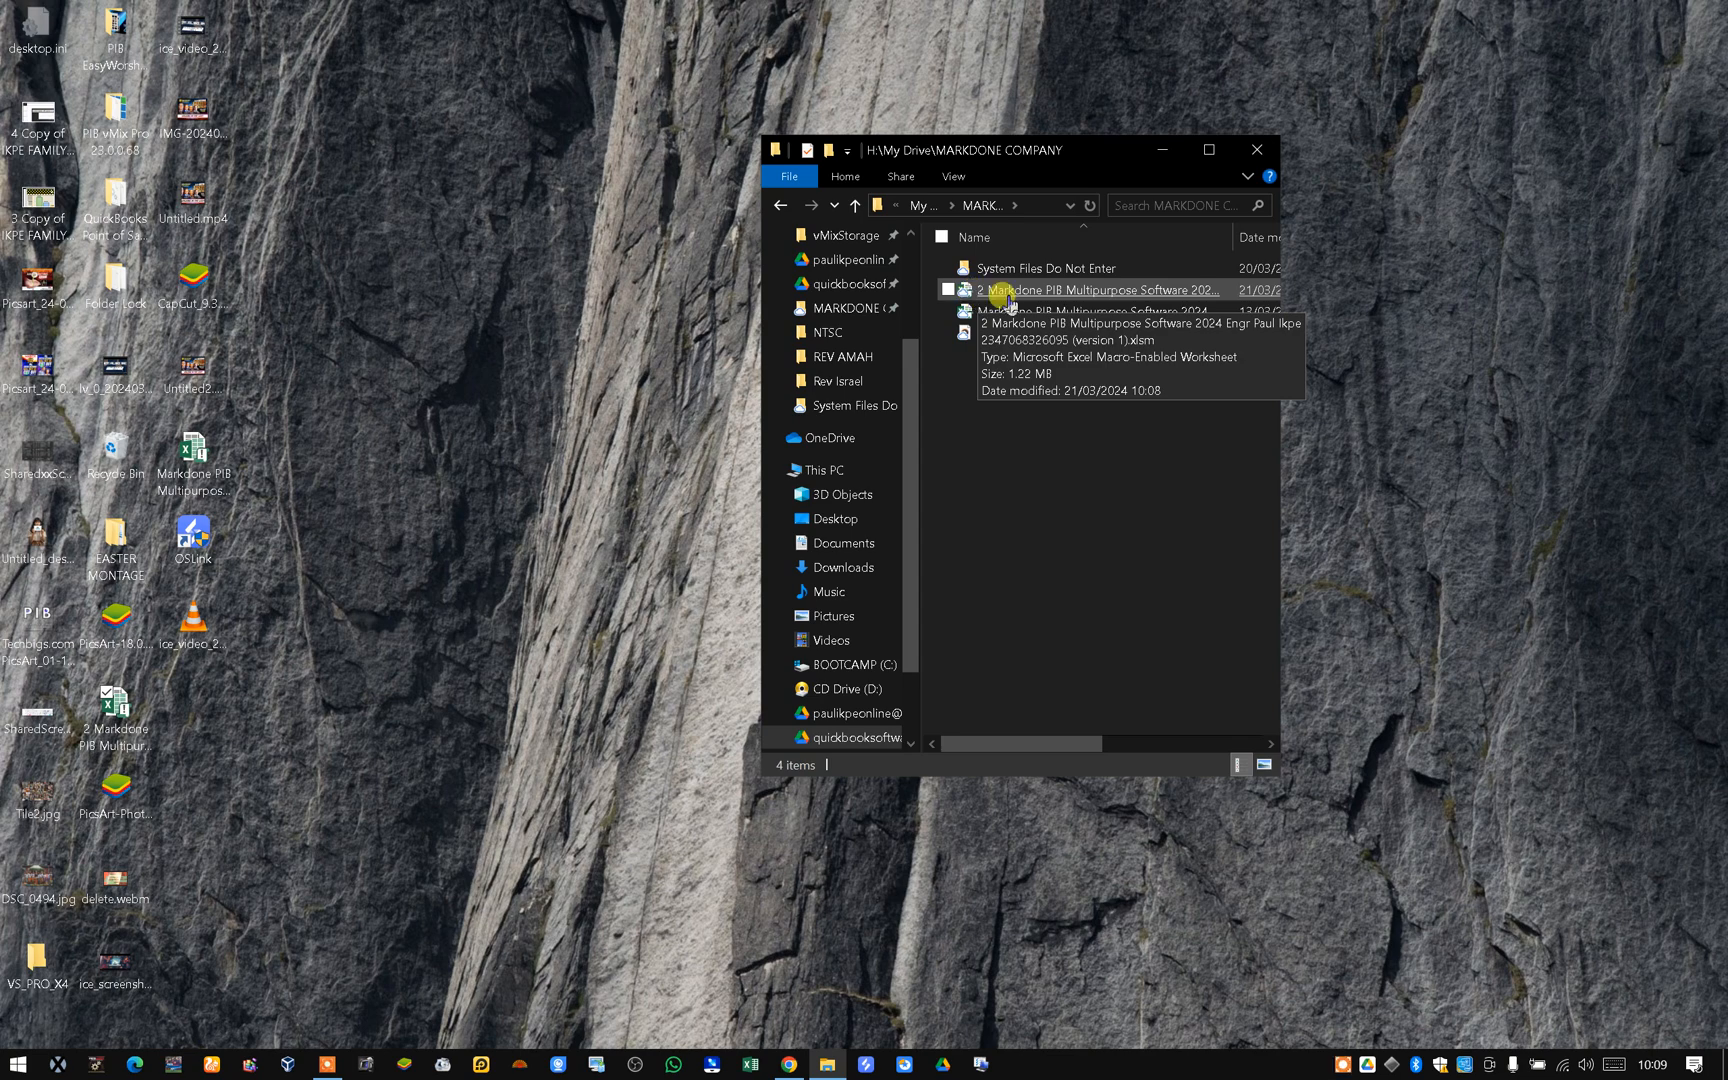
double_click(1040, 292)
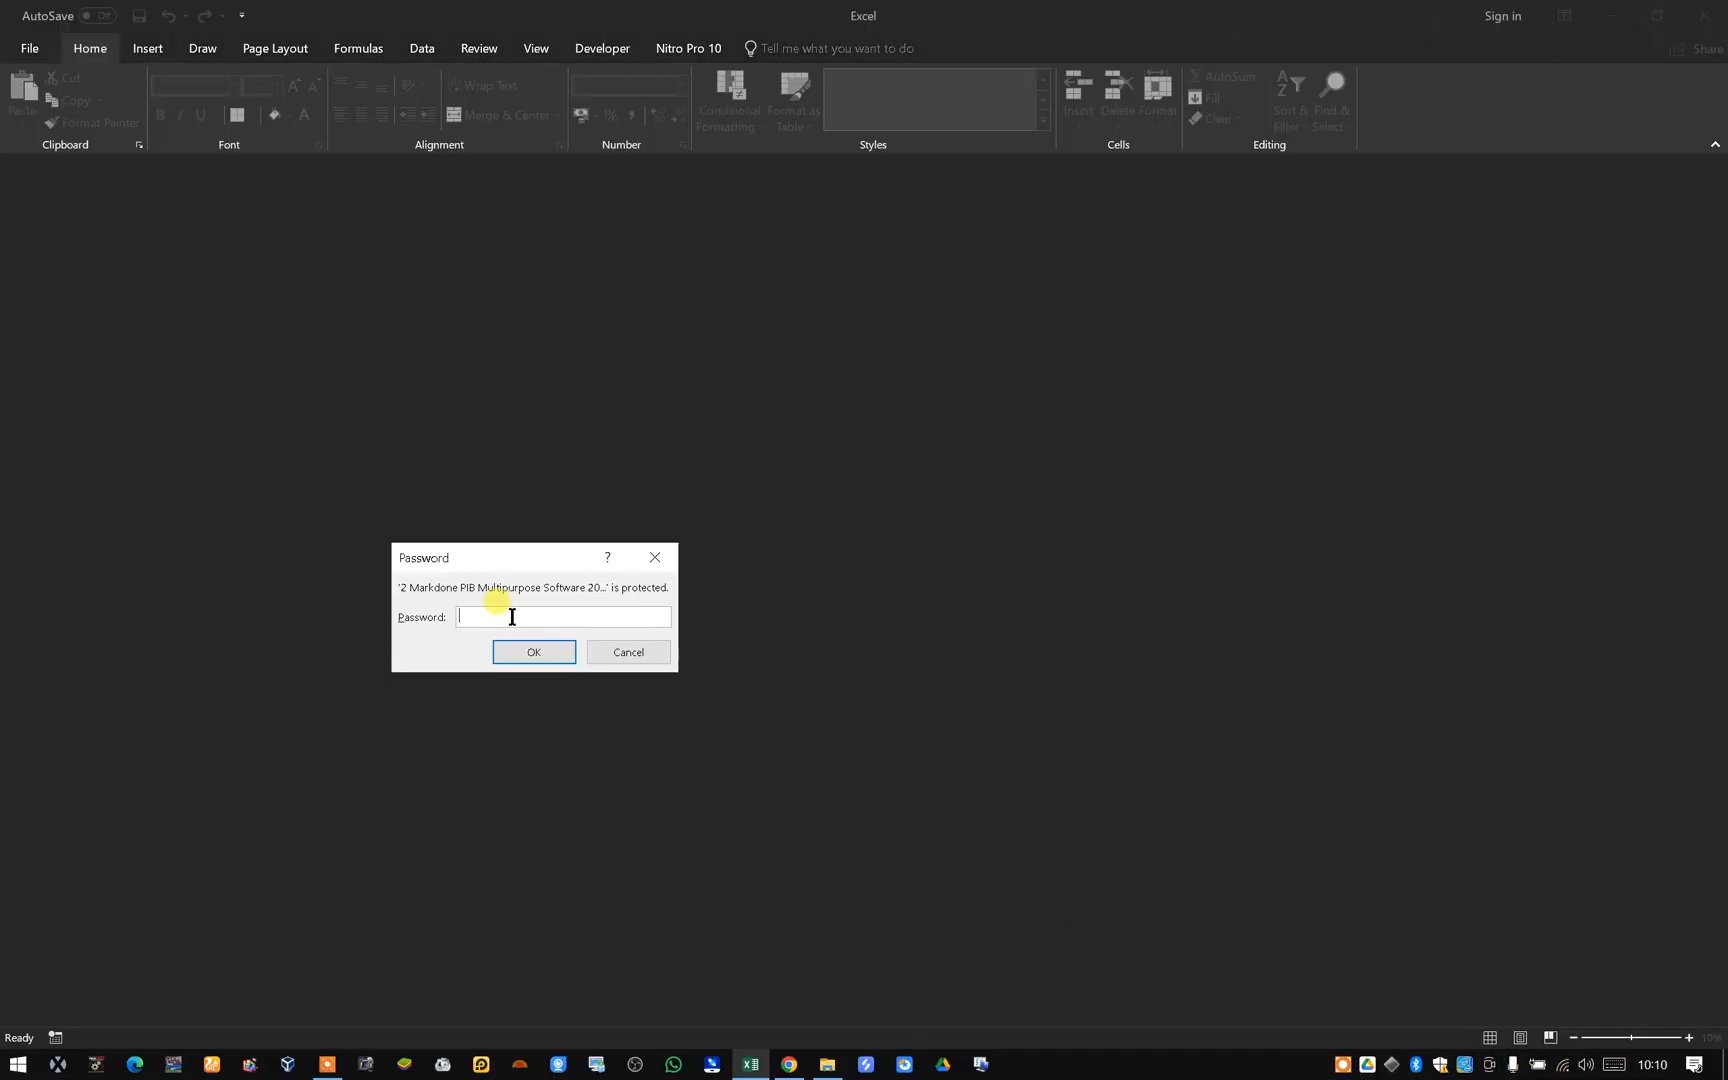
left_click(546, 660)
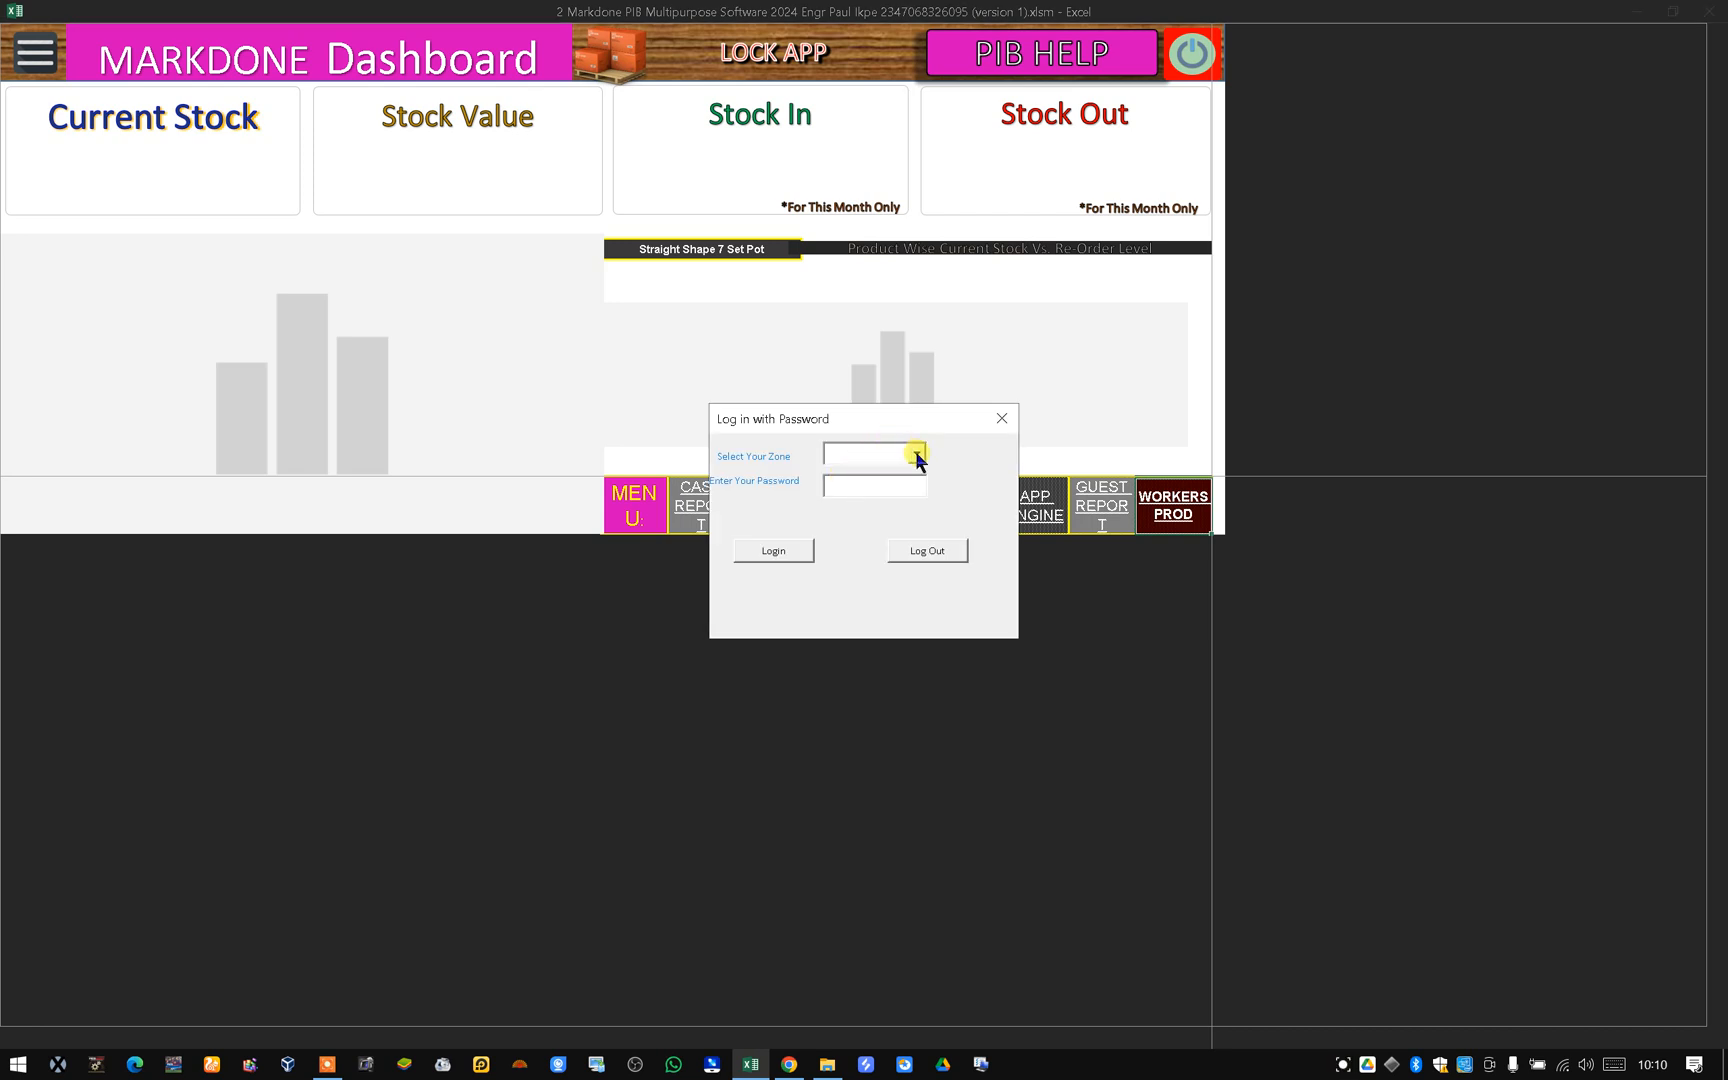
Log in to the app by selecting a zone and entering the login password.
left_click(917, 455)
left_click(894, 477)
left_click(898, 483)
left_click(798, 549)
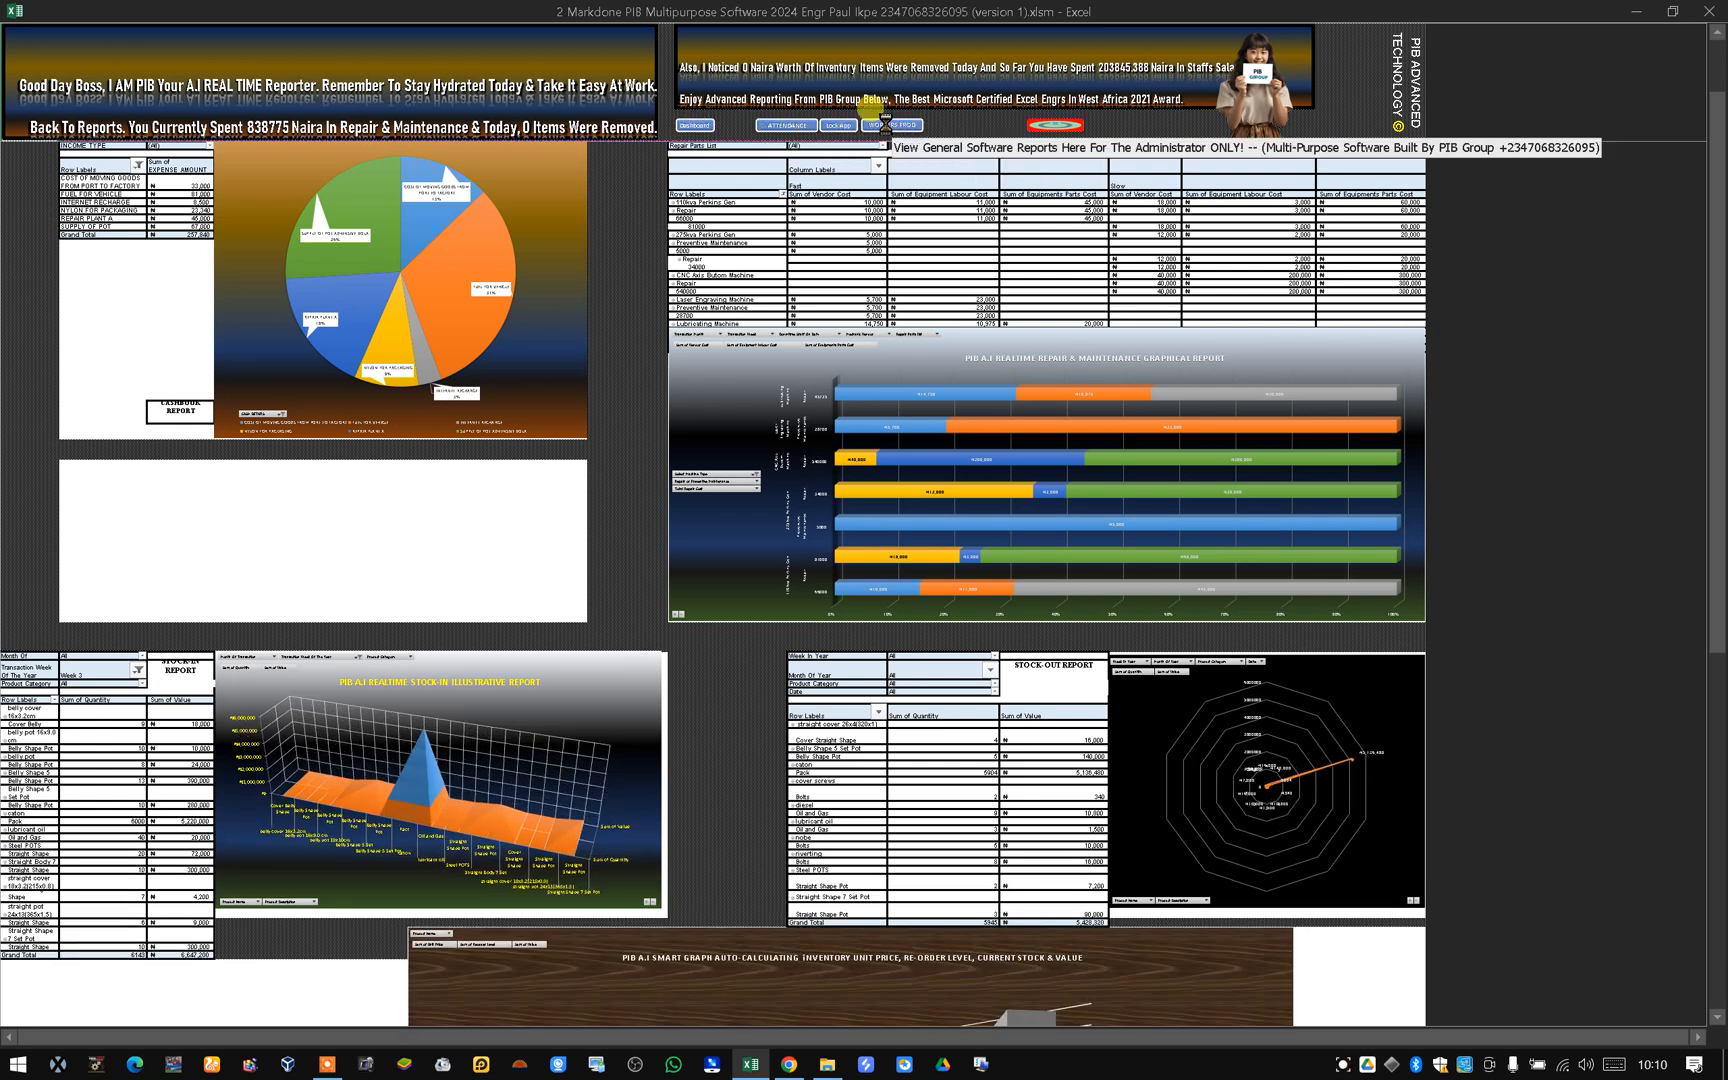
Open the Workers & Production sheet from the dashboard and scroll through its production table.
left_click(895, 129)
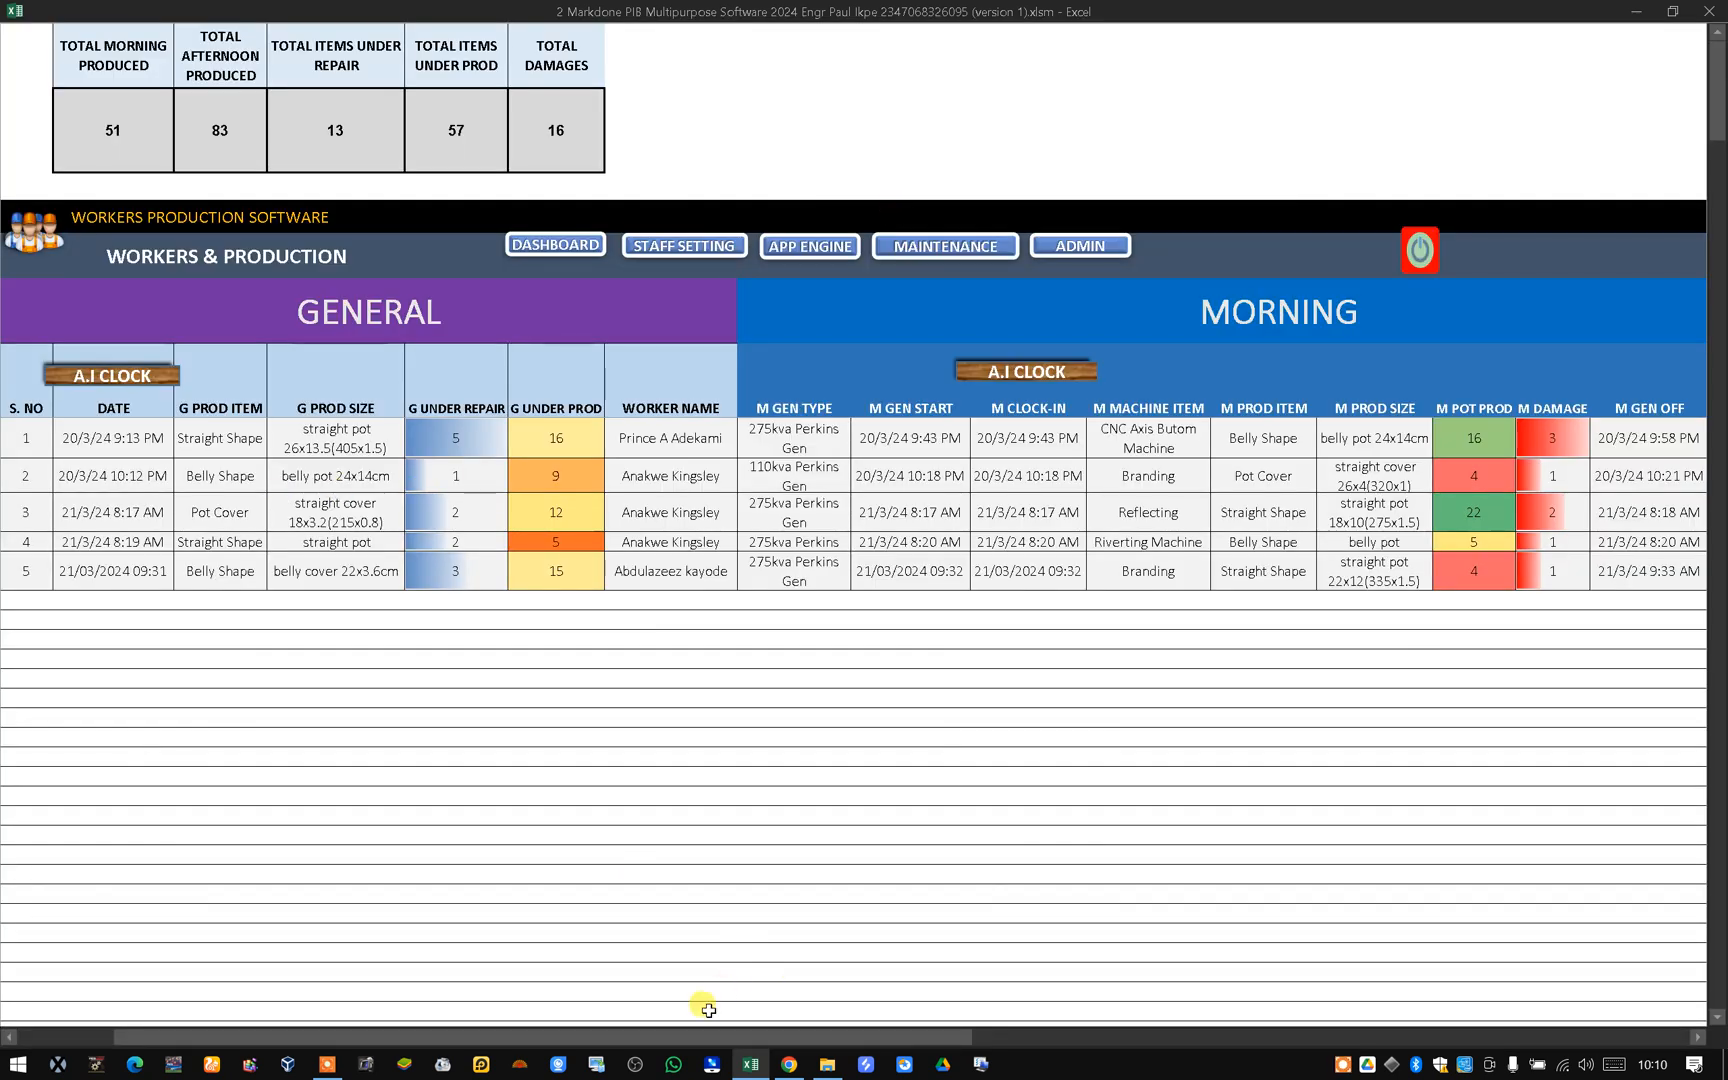
left_click(11, 1038)
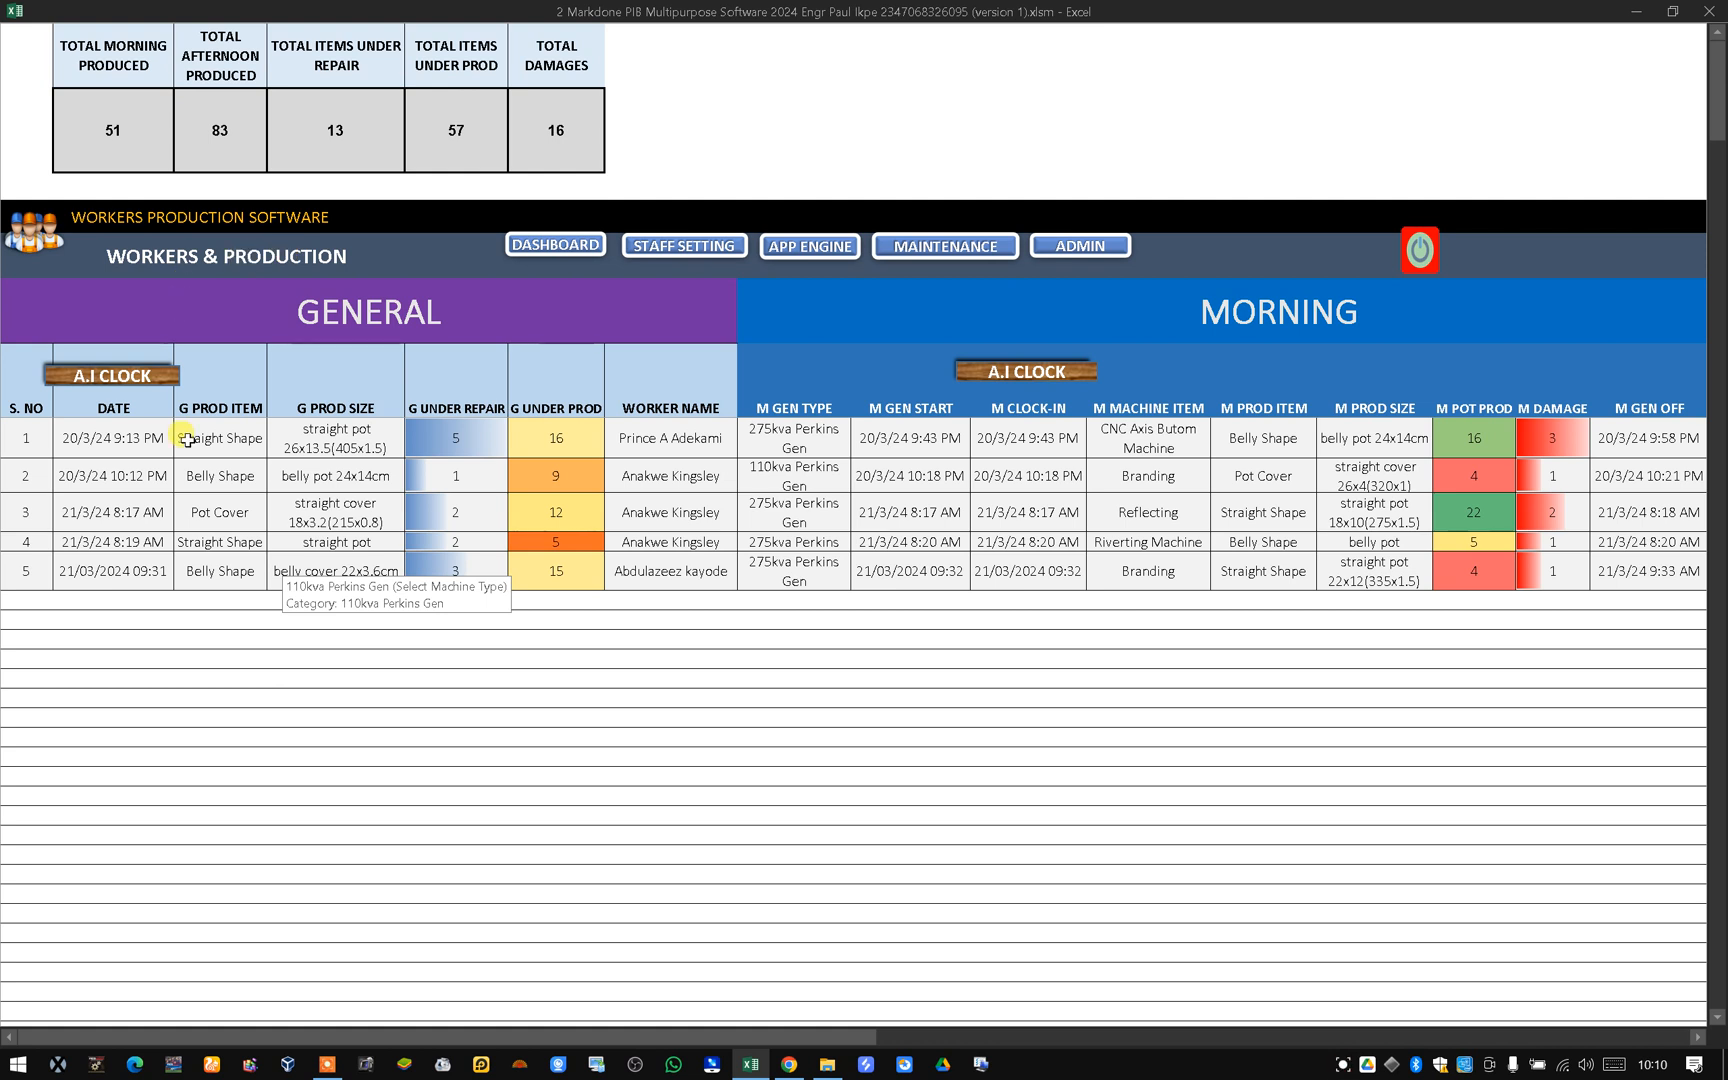
scroll(305, 466, "down", 5)
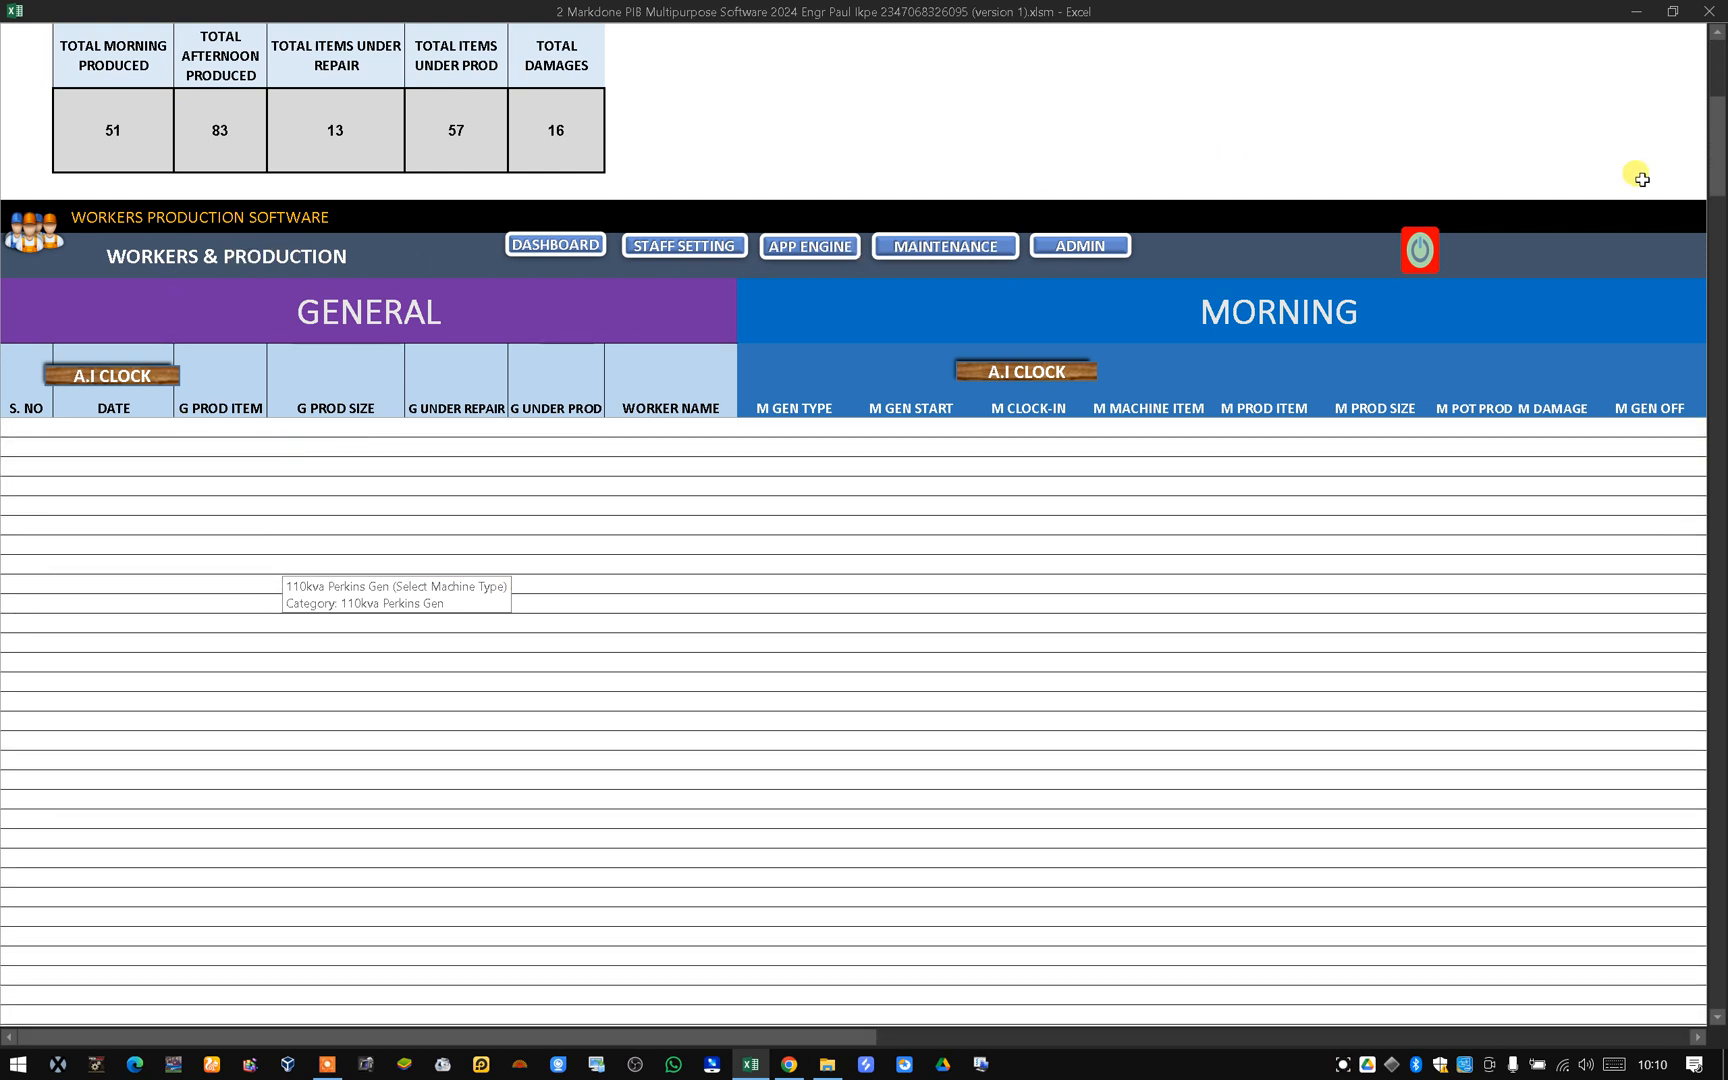
scroll(400, 516, "down", 3)
scroll(391, 516, "up", 8)
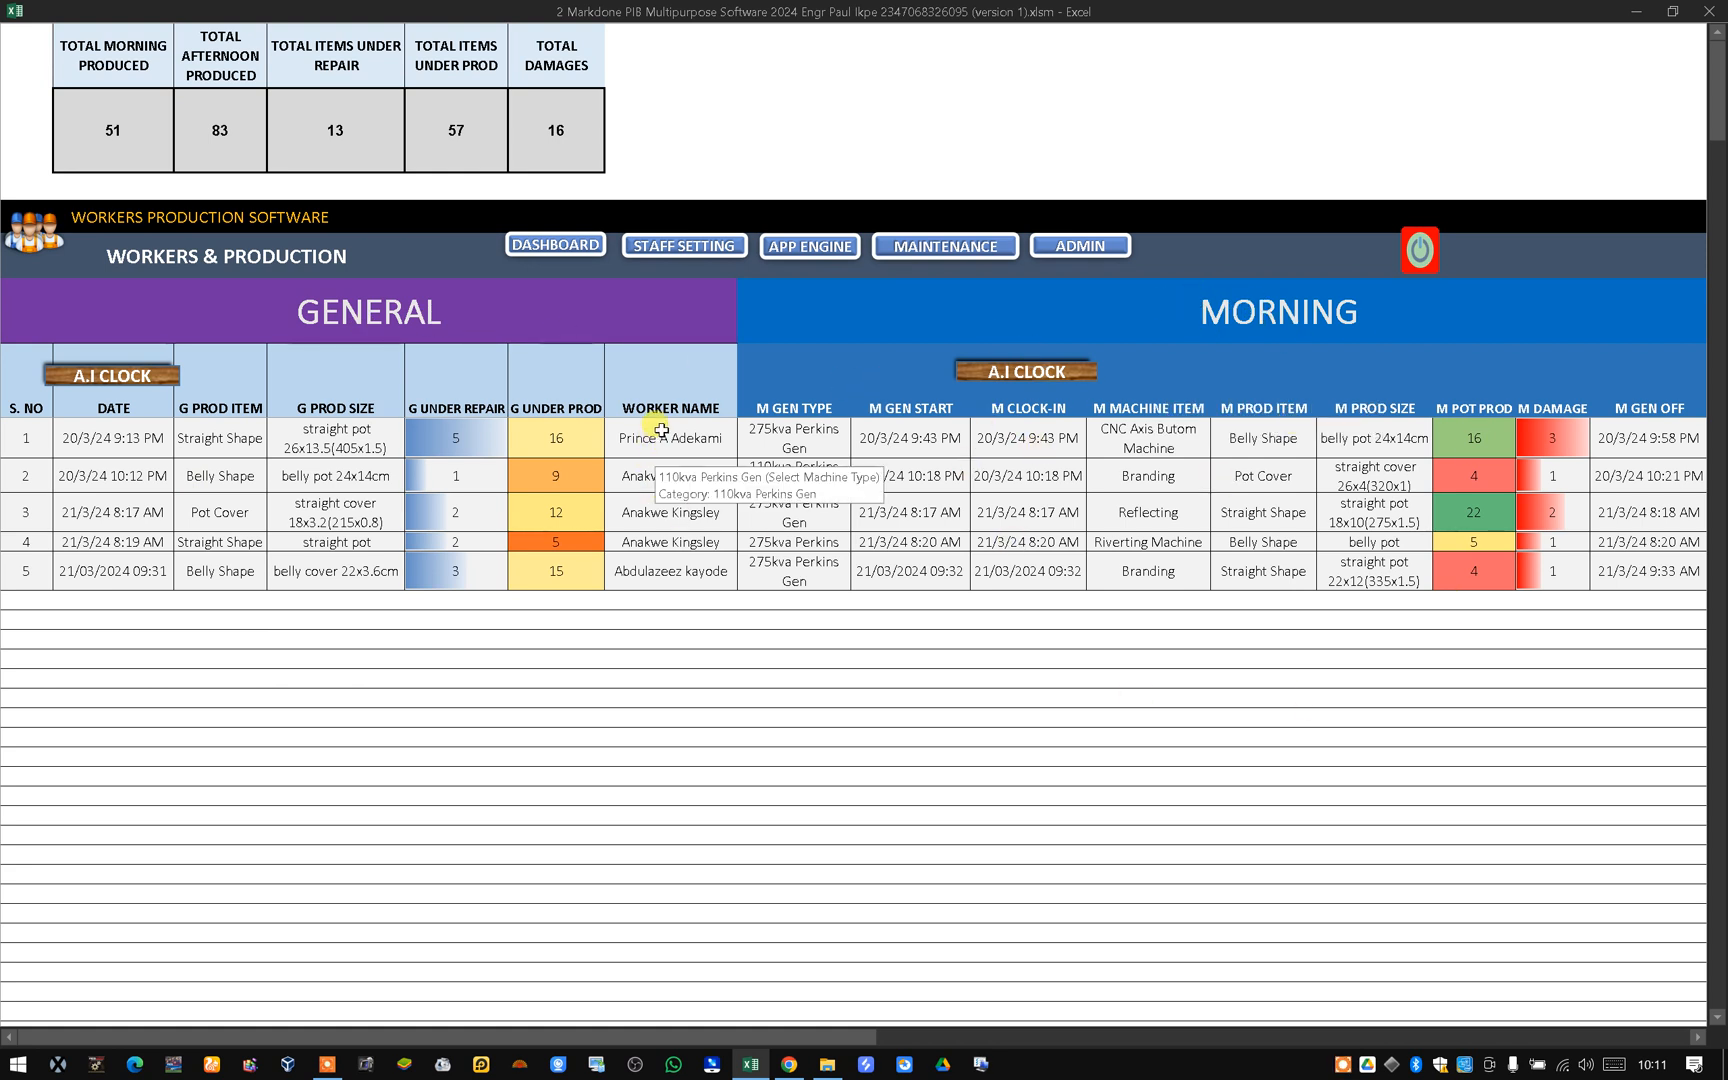
Start a new row 6 by stamping its date with the General A.I Clock.
left_click(705, 600)
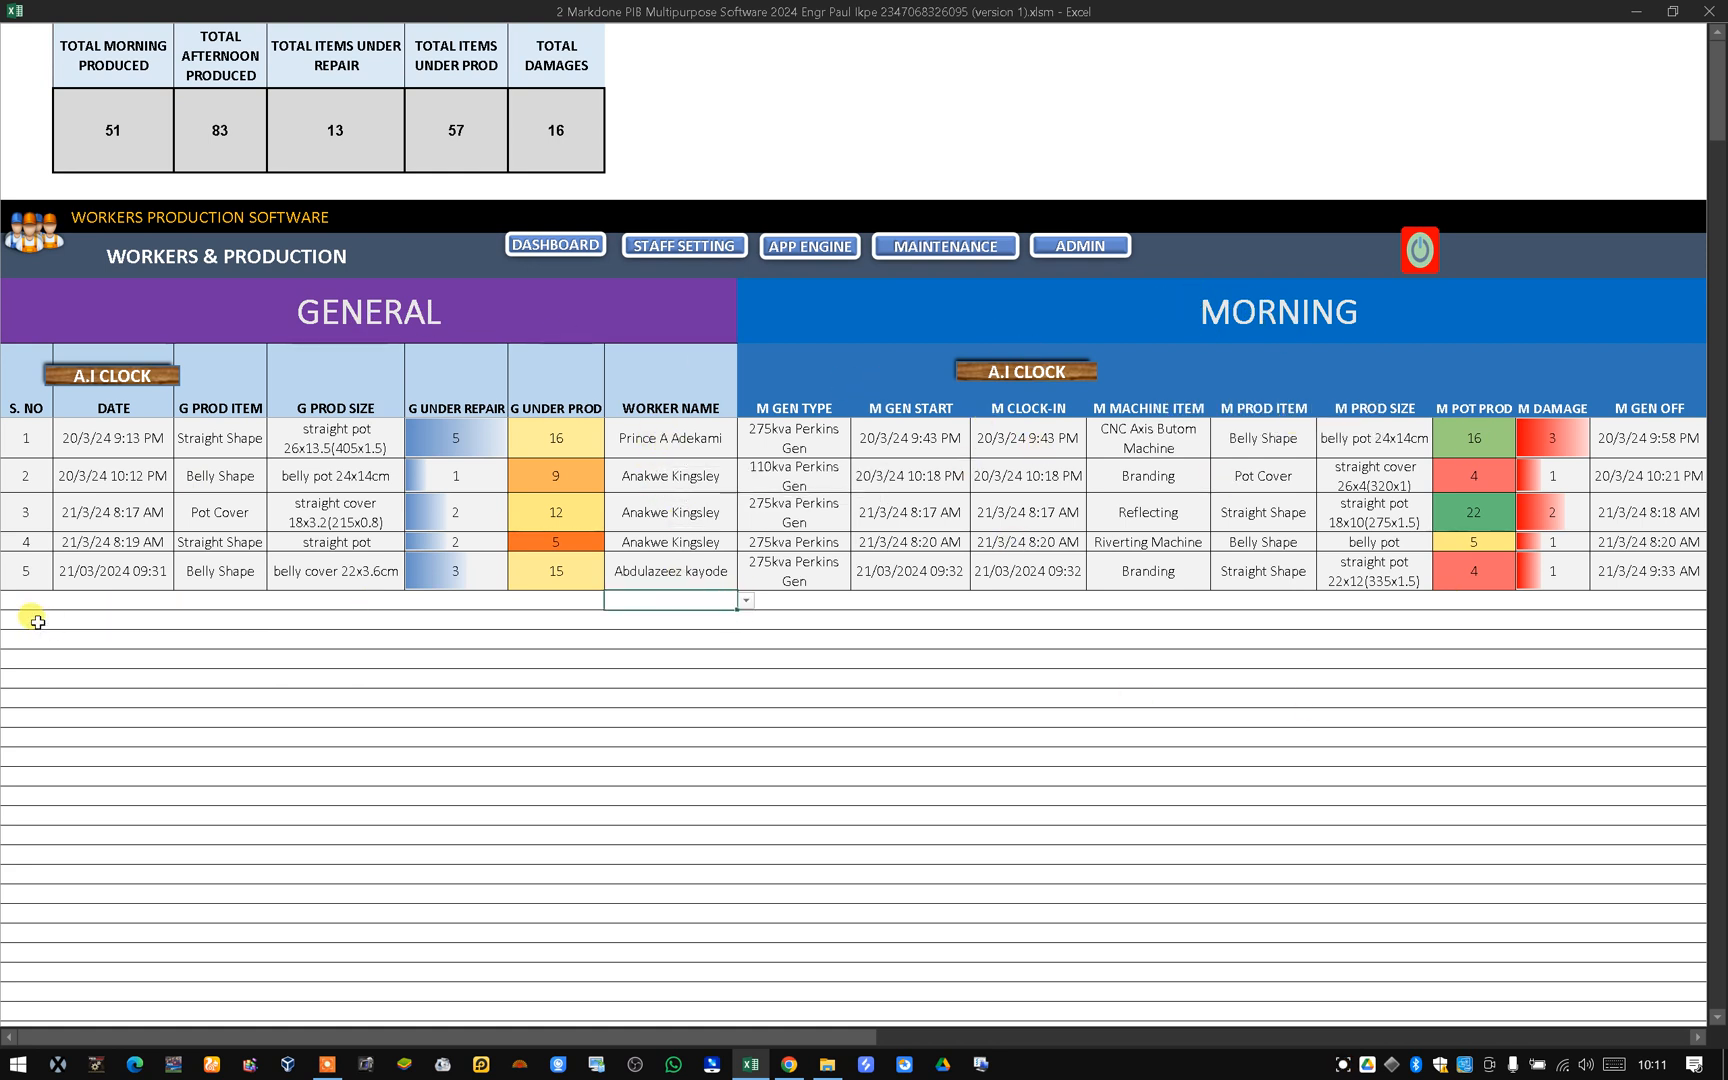
left_click(111, 598)
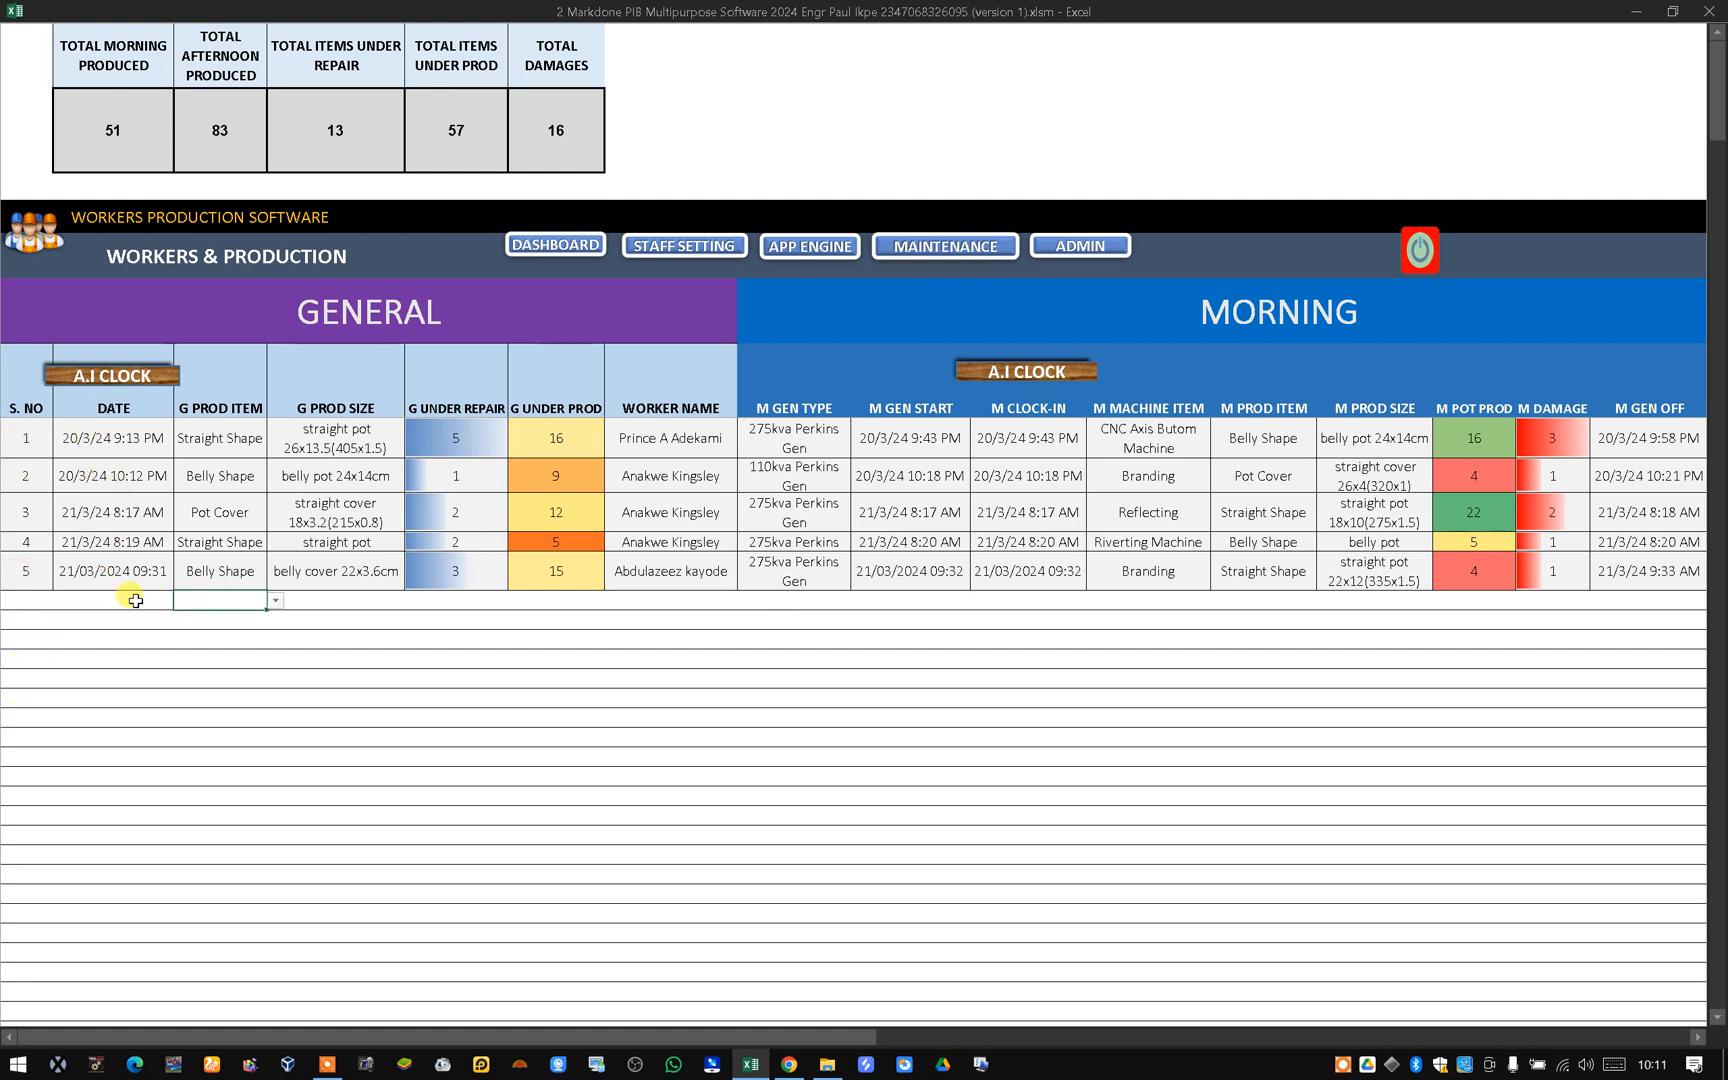
left_click(108, 380)
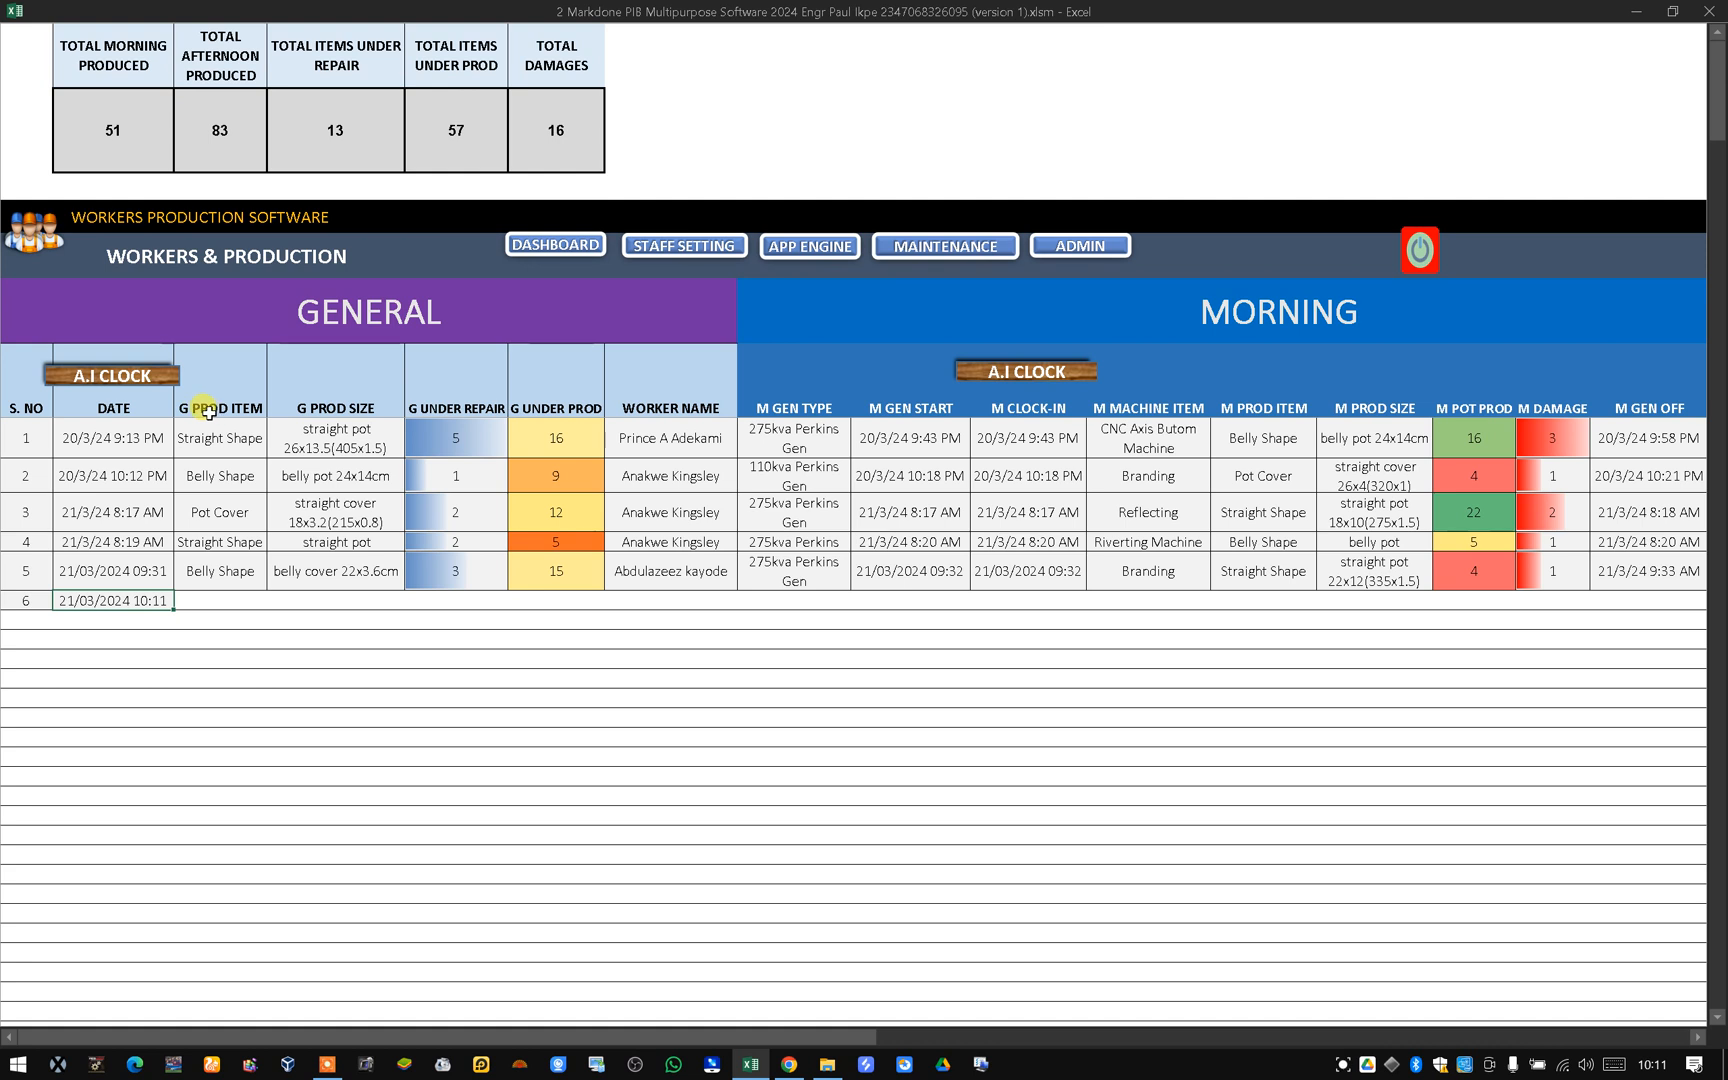
Set the new row's product item to Straight Shape and its size to straight pot 20x11(315x1.5).
left_click(216, 601)
left_click(275, 600)
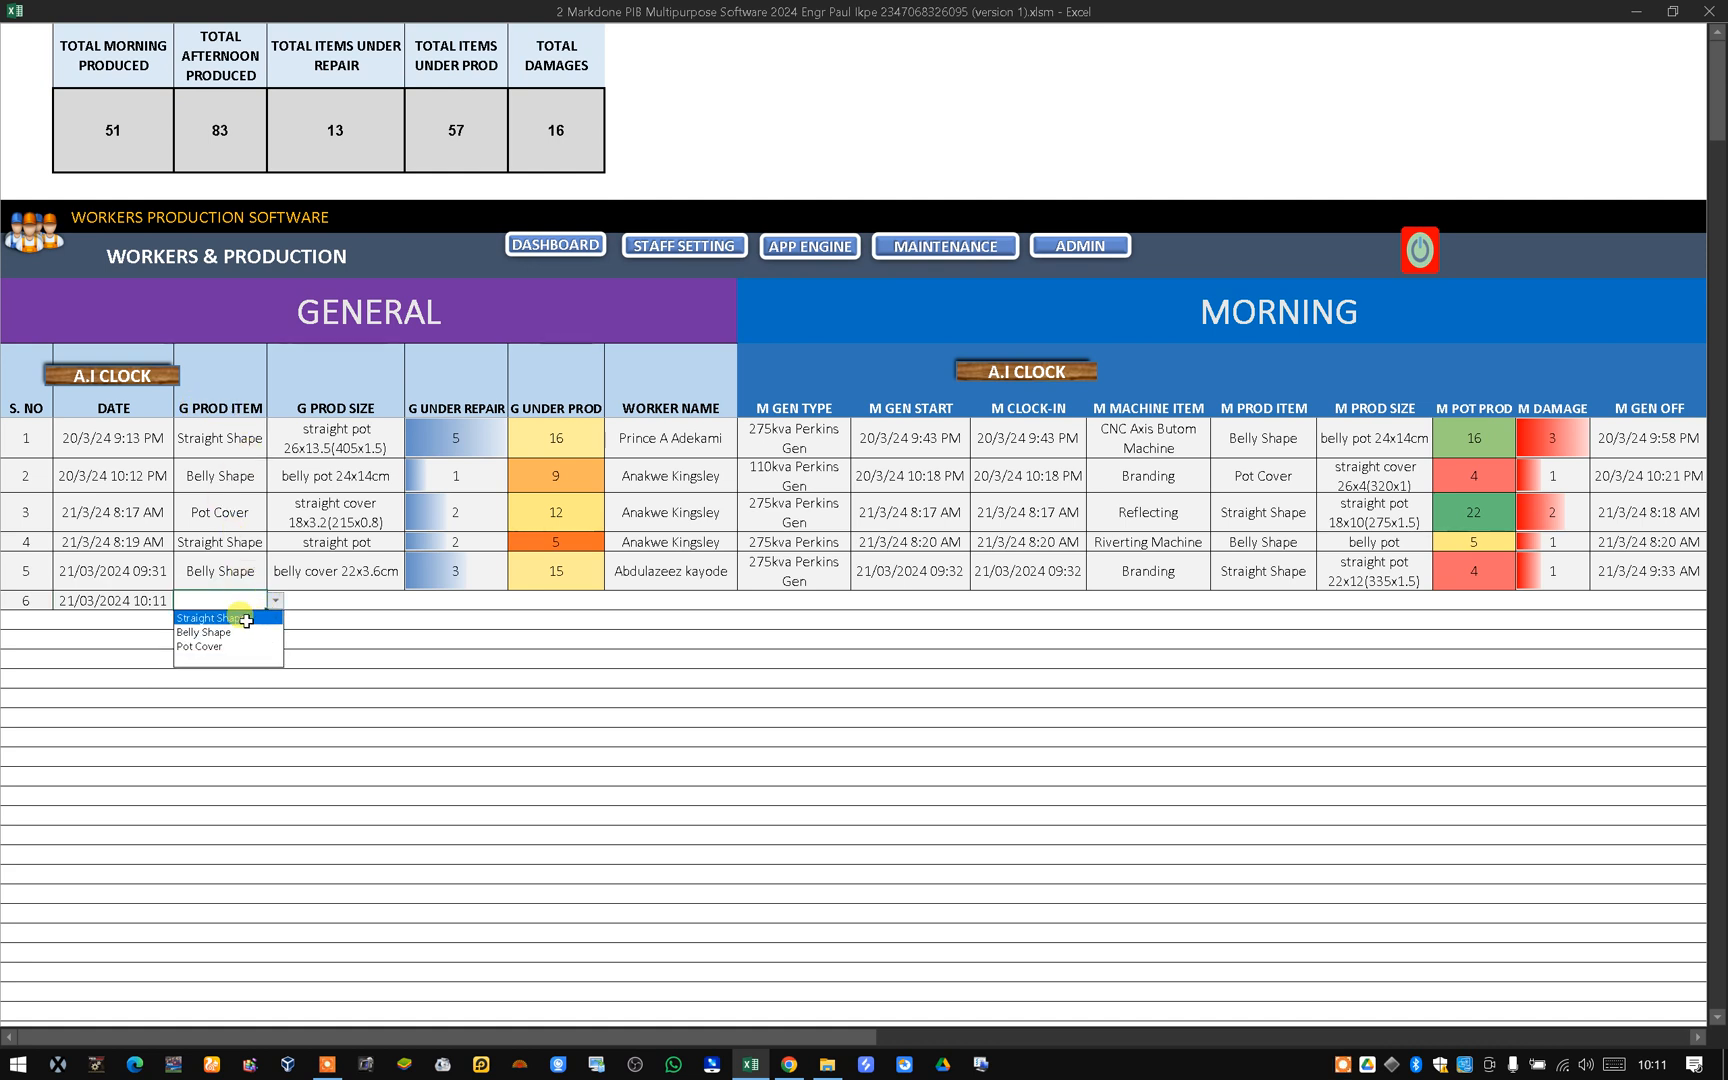
left_click(252, 617)
left_click(324, 601)
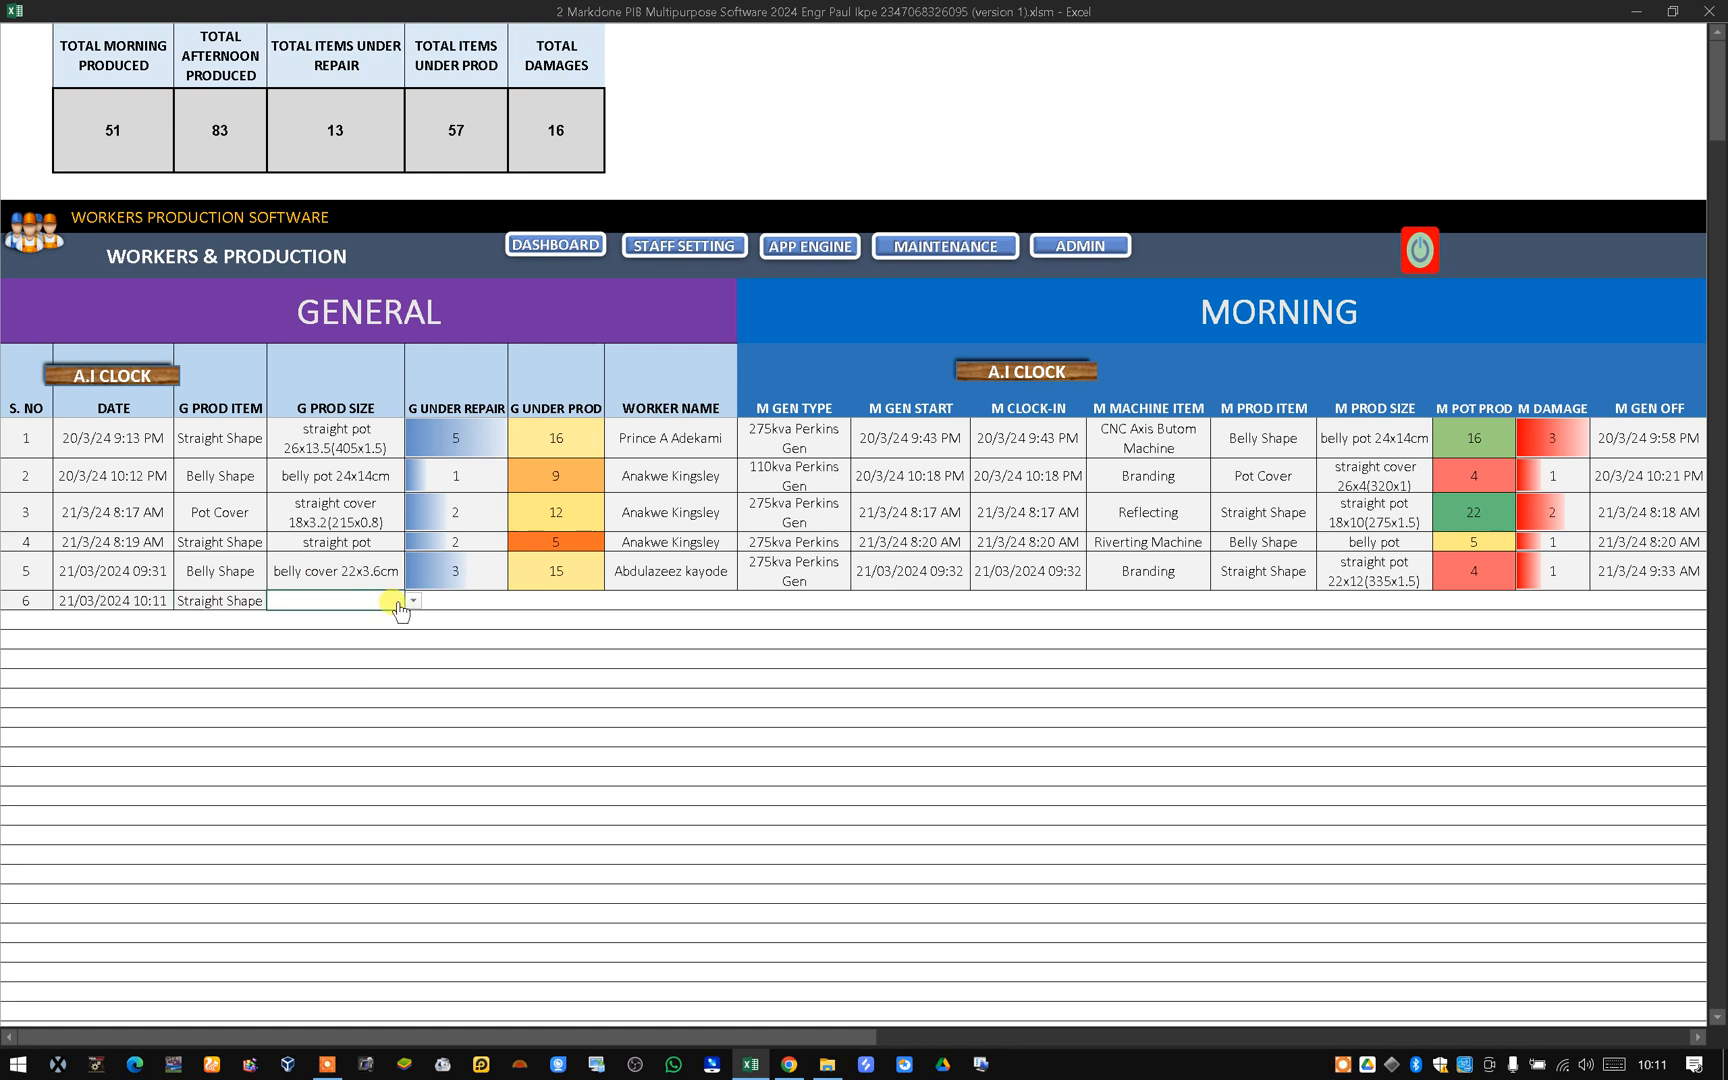
left_click(412, 600)
scroll(417, 666, "up", 10)
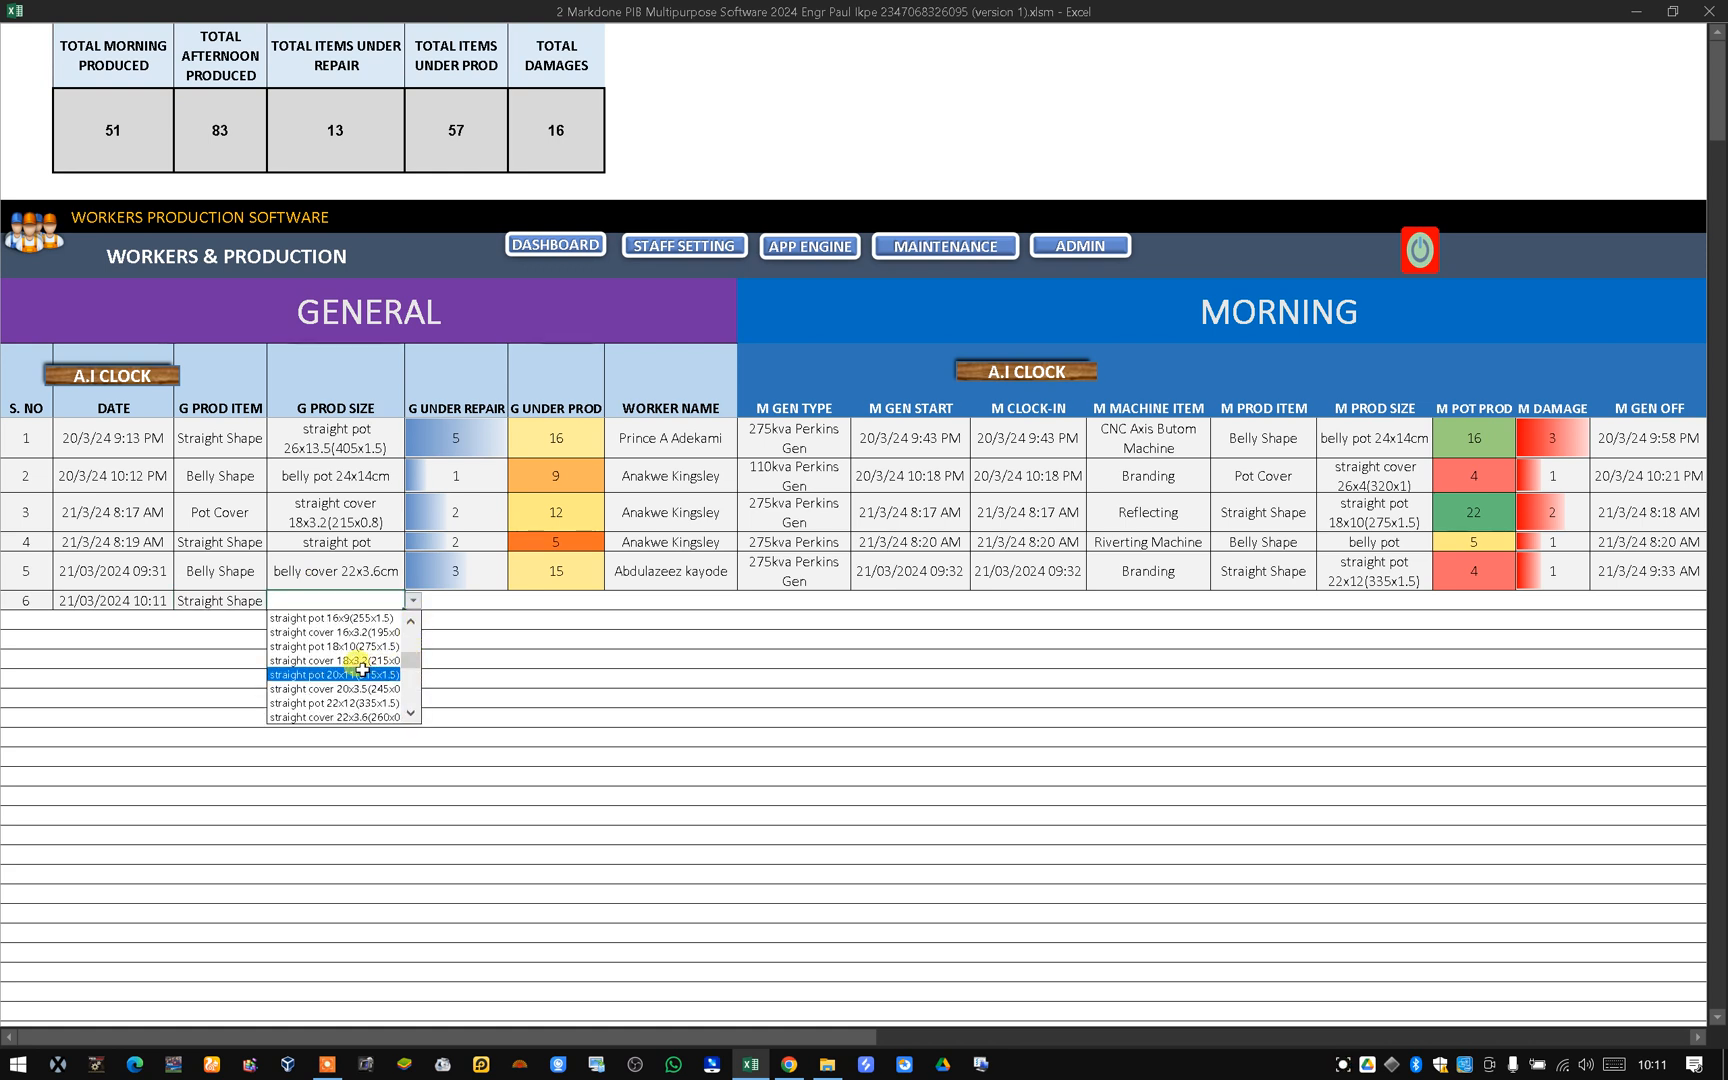
left_click(367, 675)
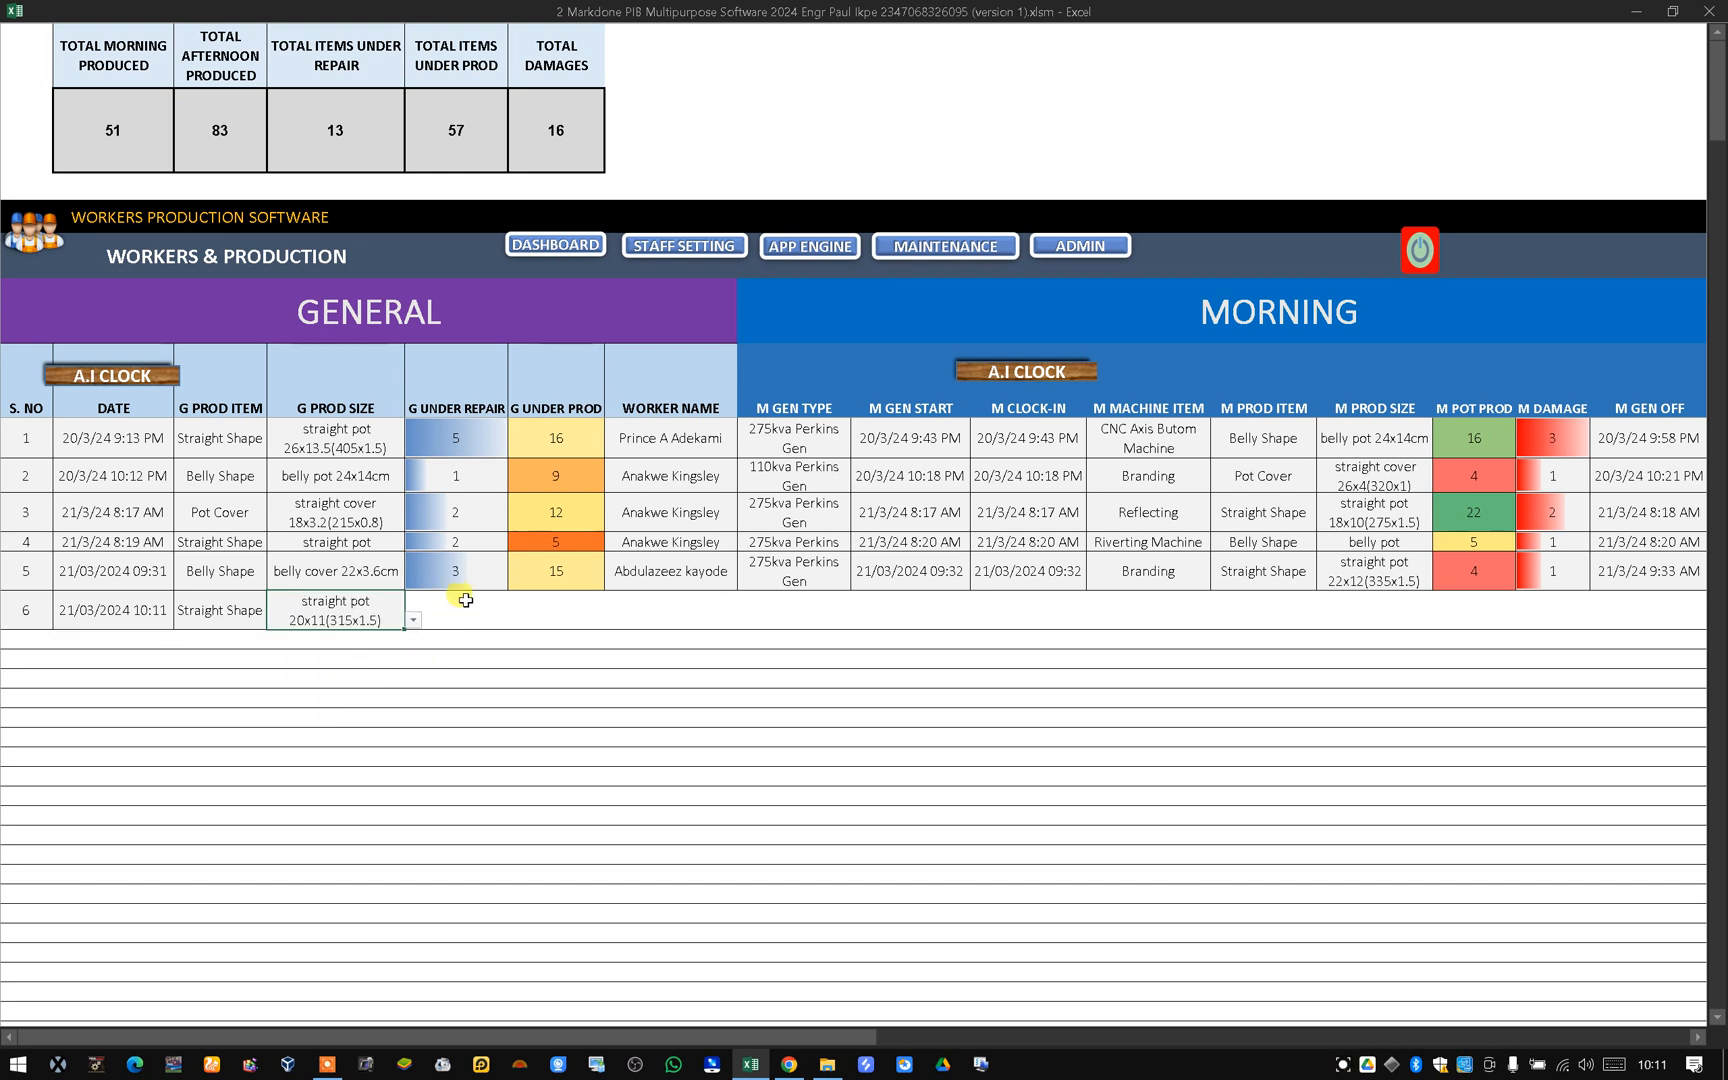
Enter 20 items under repair and 7 items under production for the new row.
left_click(483, 614)
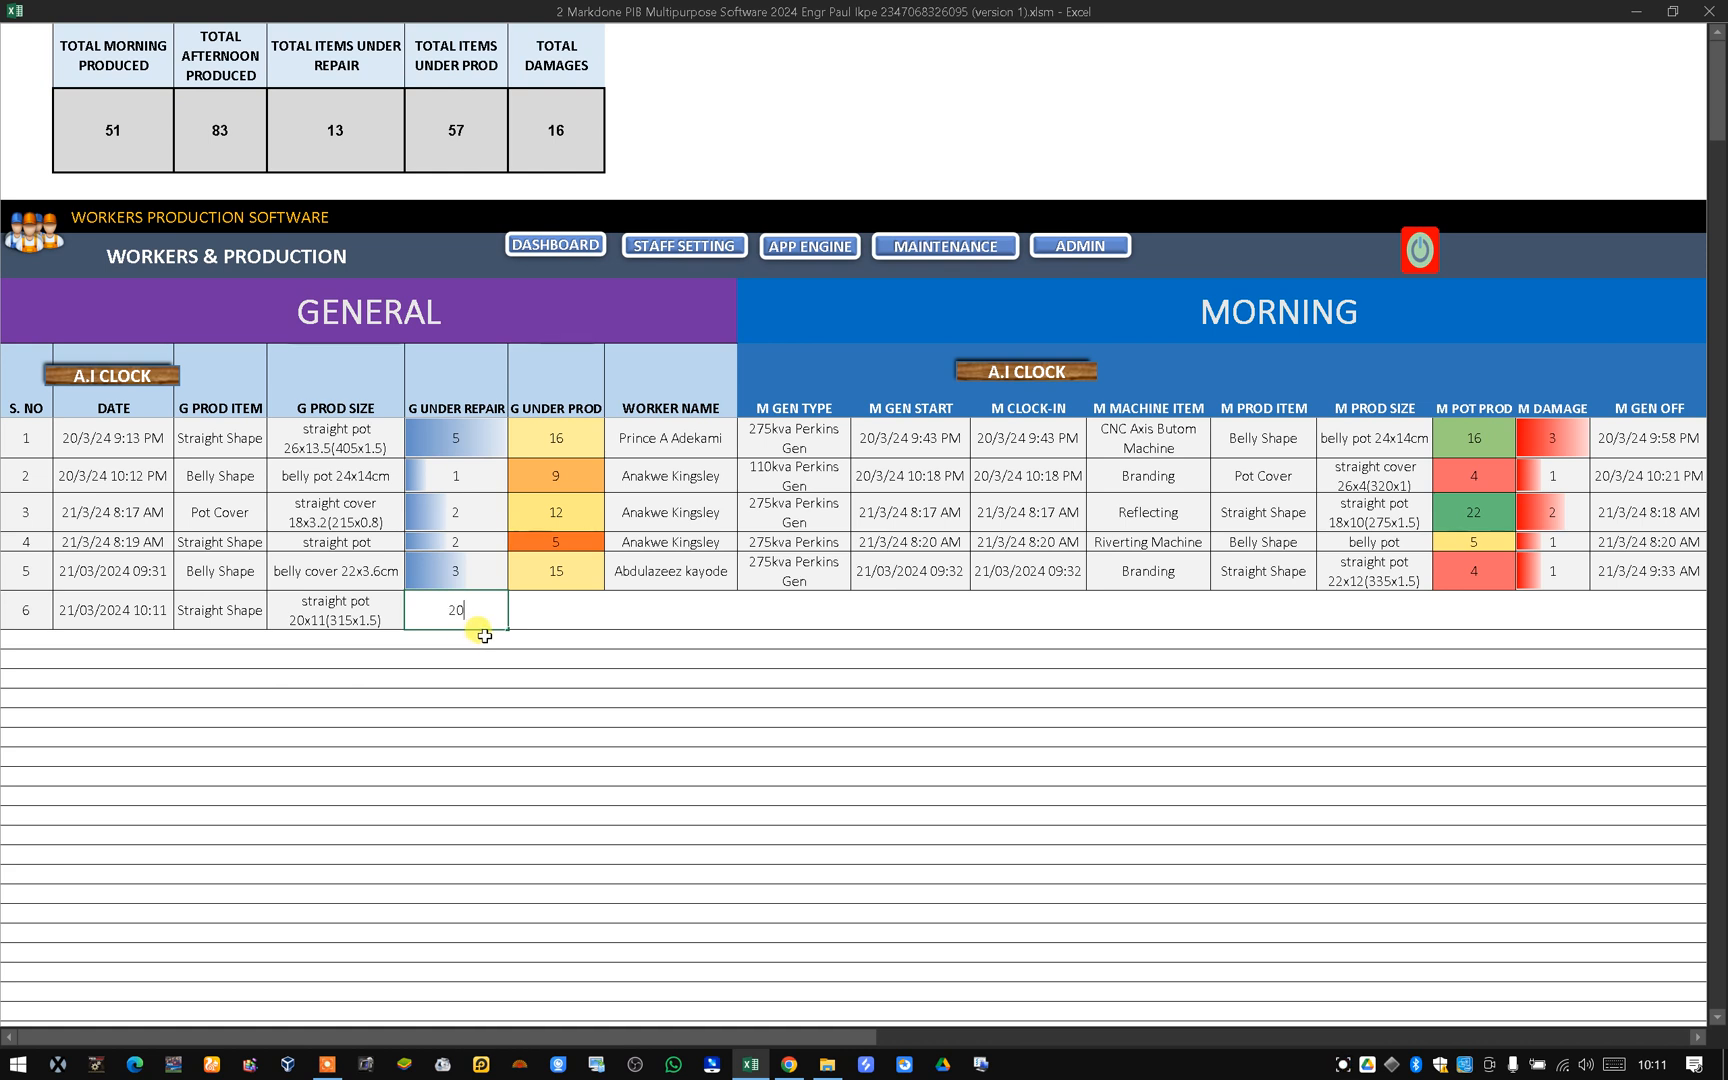
left_click(570, 621)
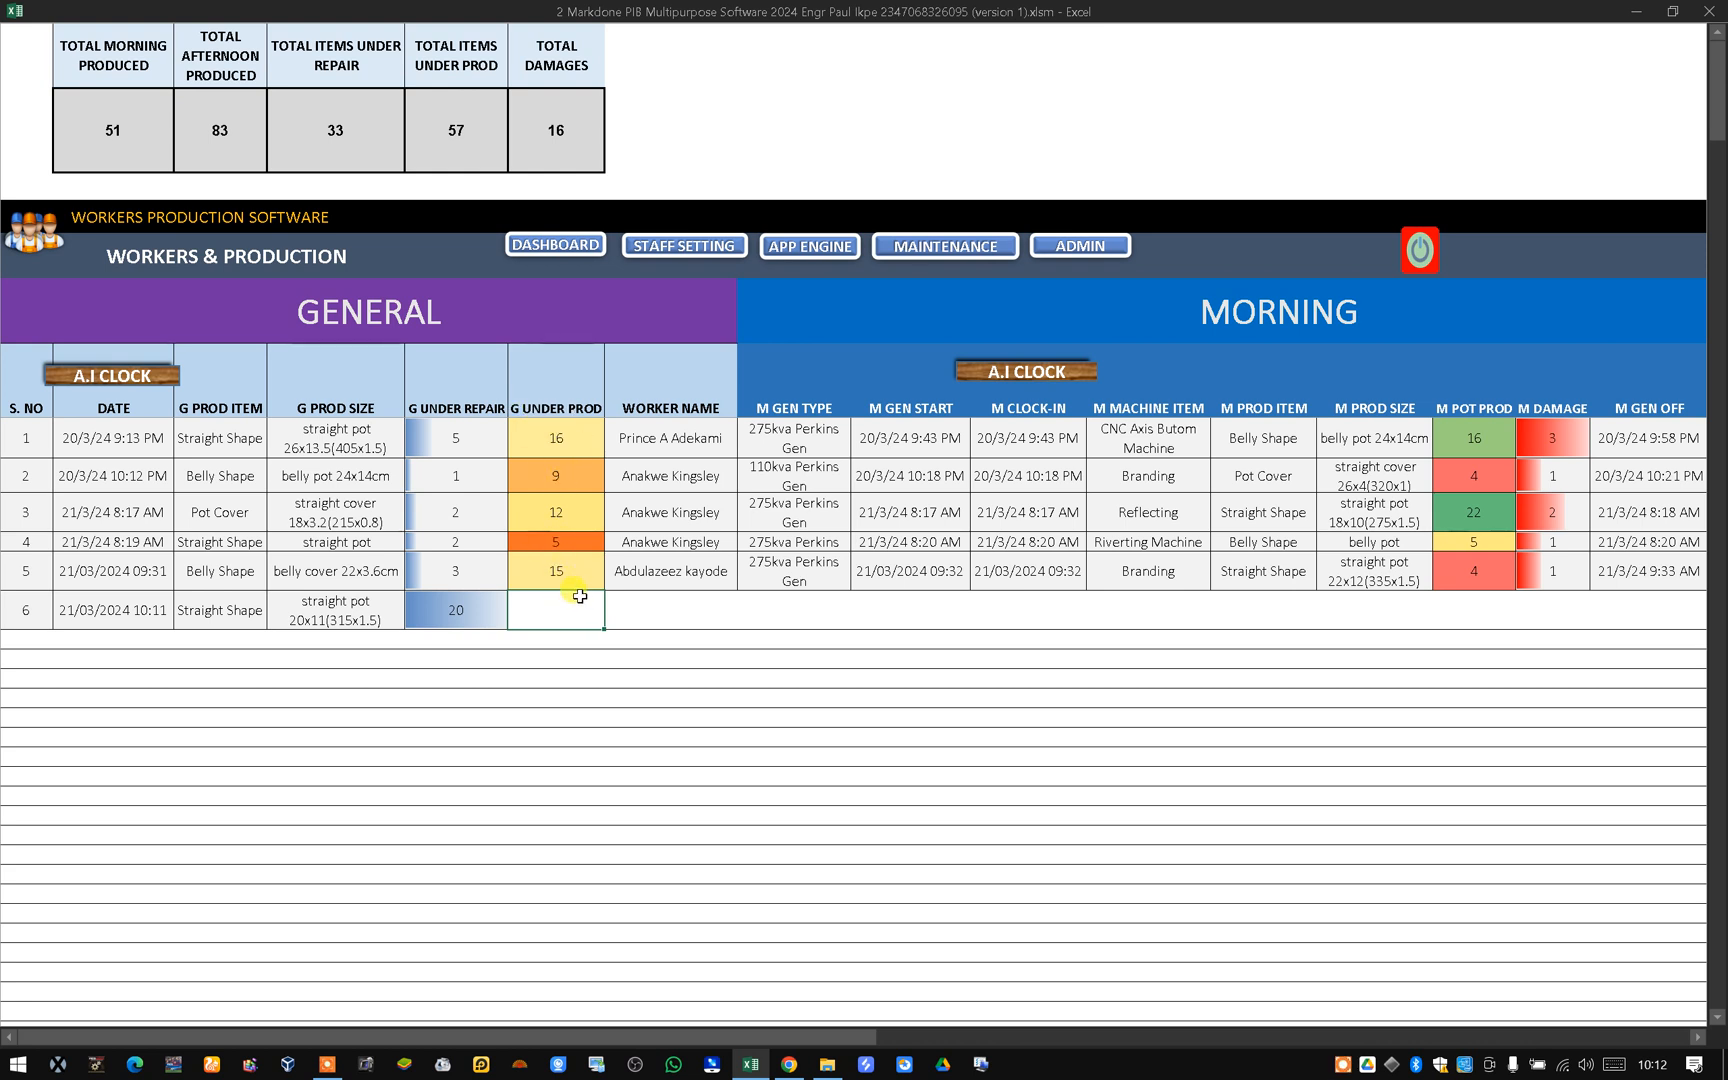
left_click(655, 615)
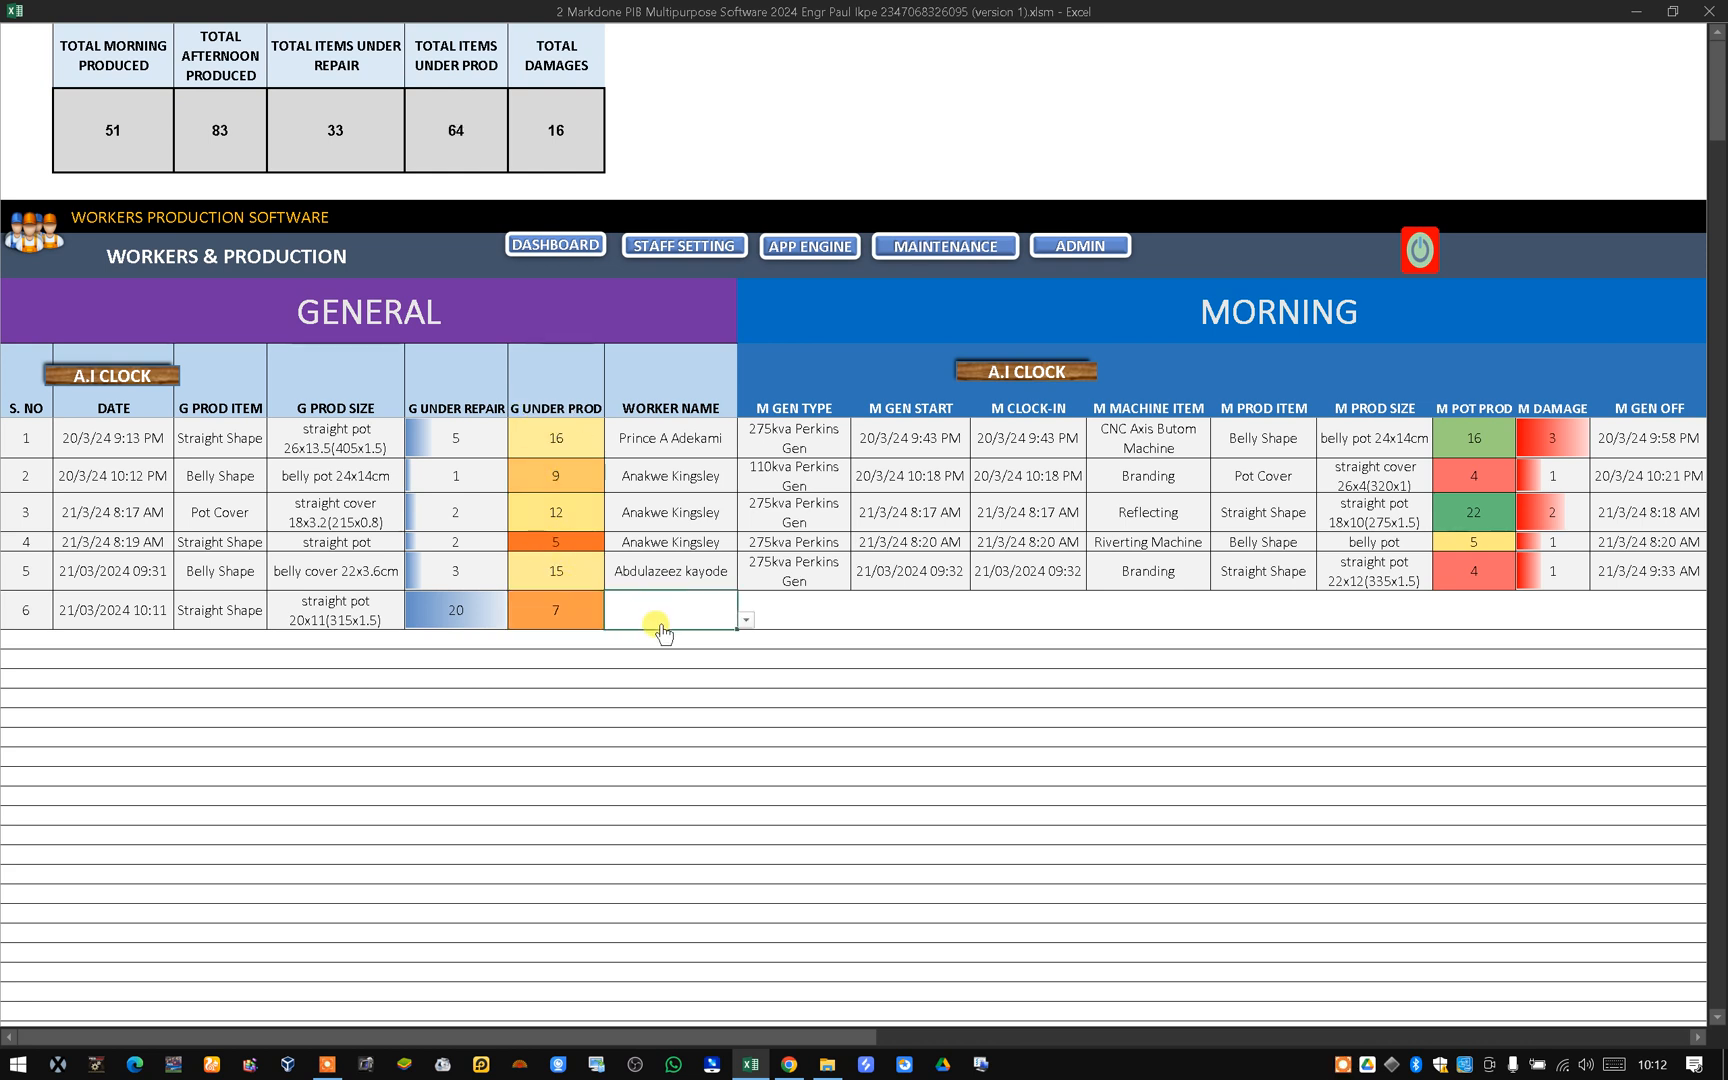
Select the worker's name for the new row from the worker list.
left_click(746, 620)
scroll(739, 686, "up", 1)
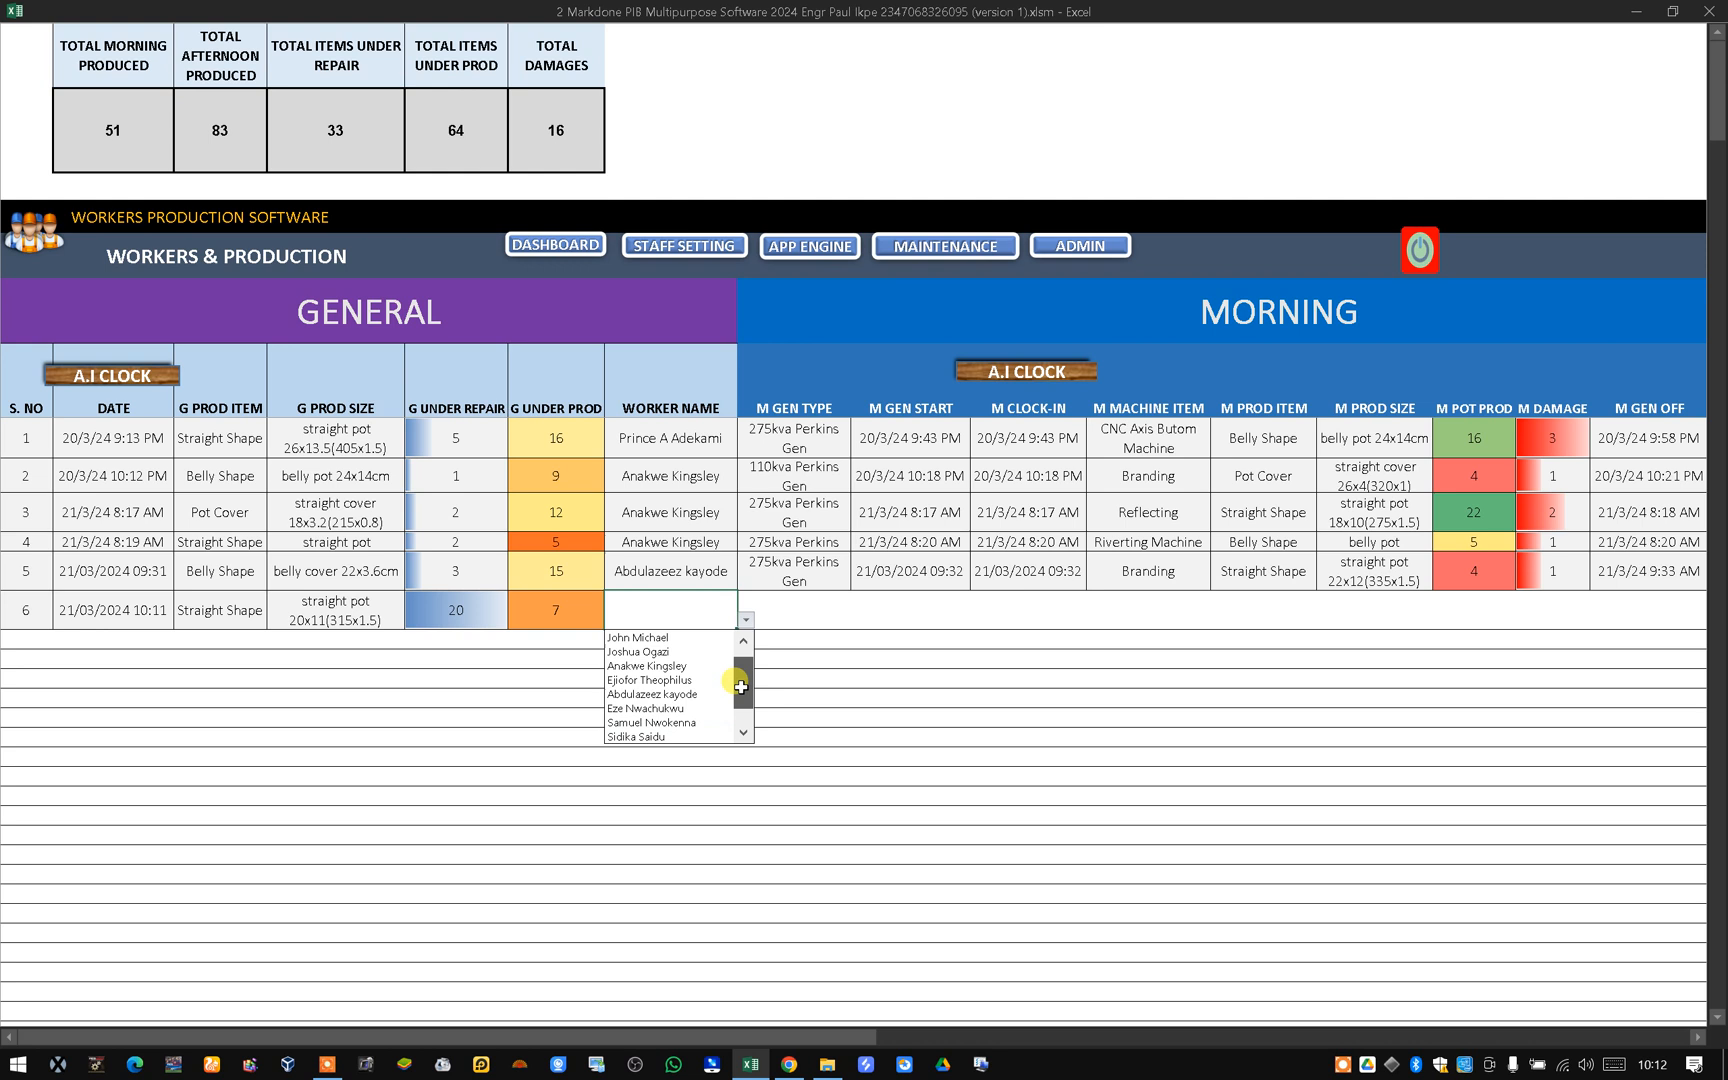
left_click(660, 651)
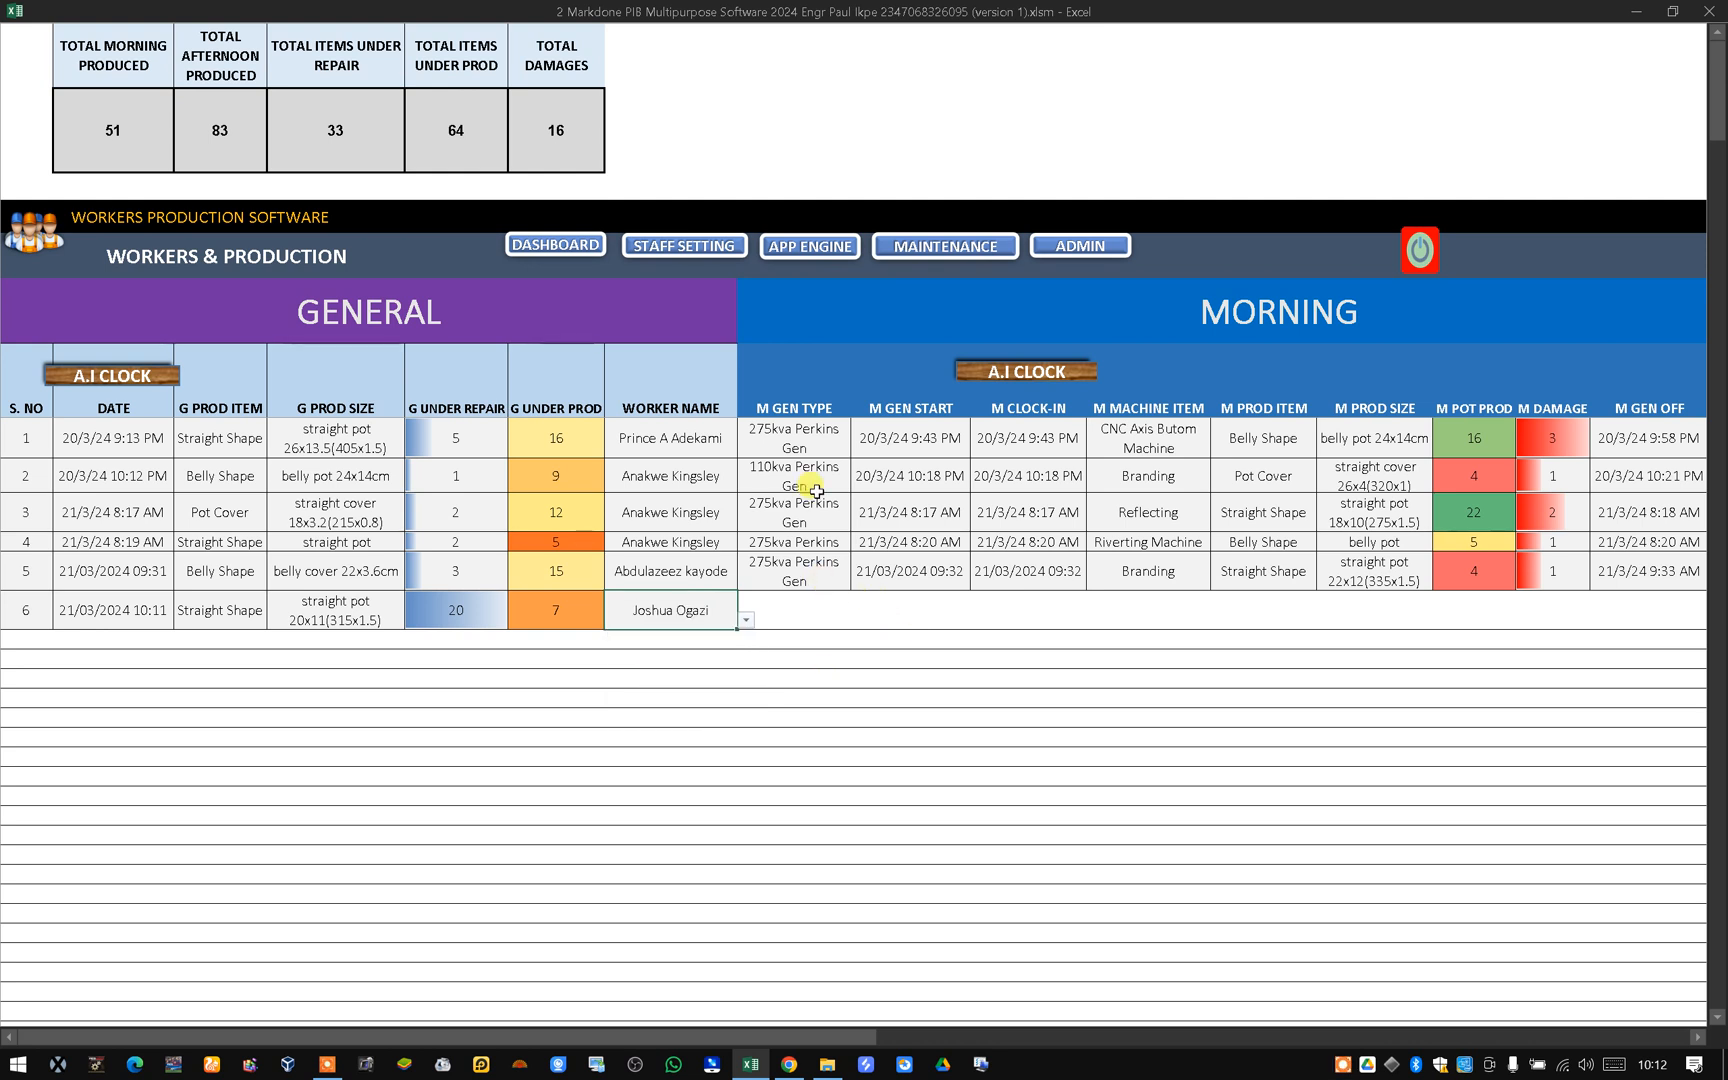
Set the morning generator type for the new row to 110kva Perkins Gen.
left_click(809, 603)
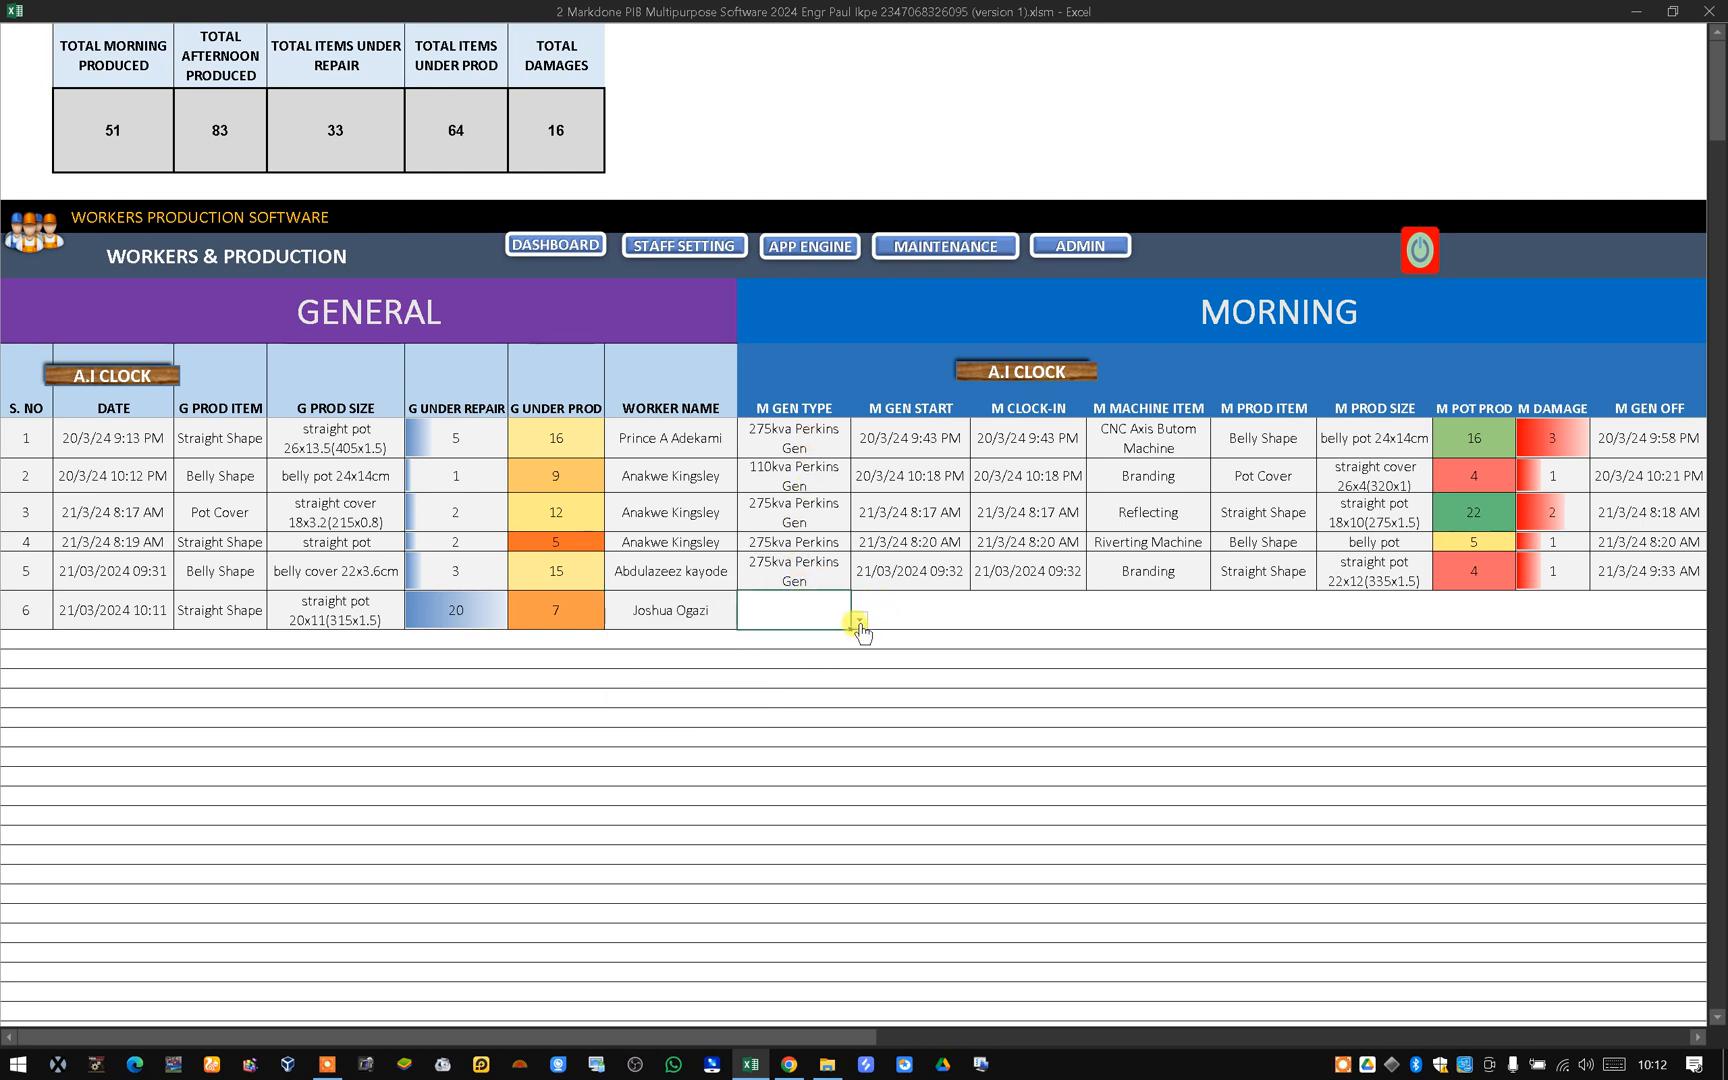
left_click(859, 621)
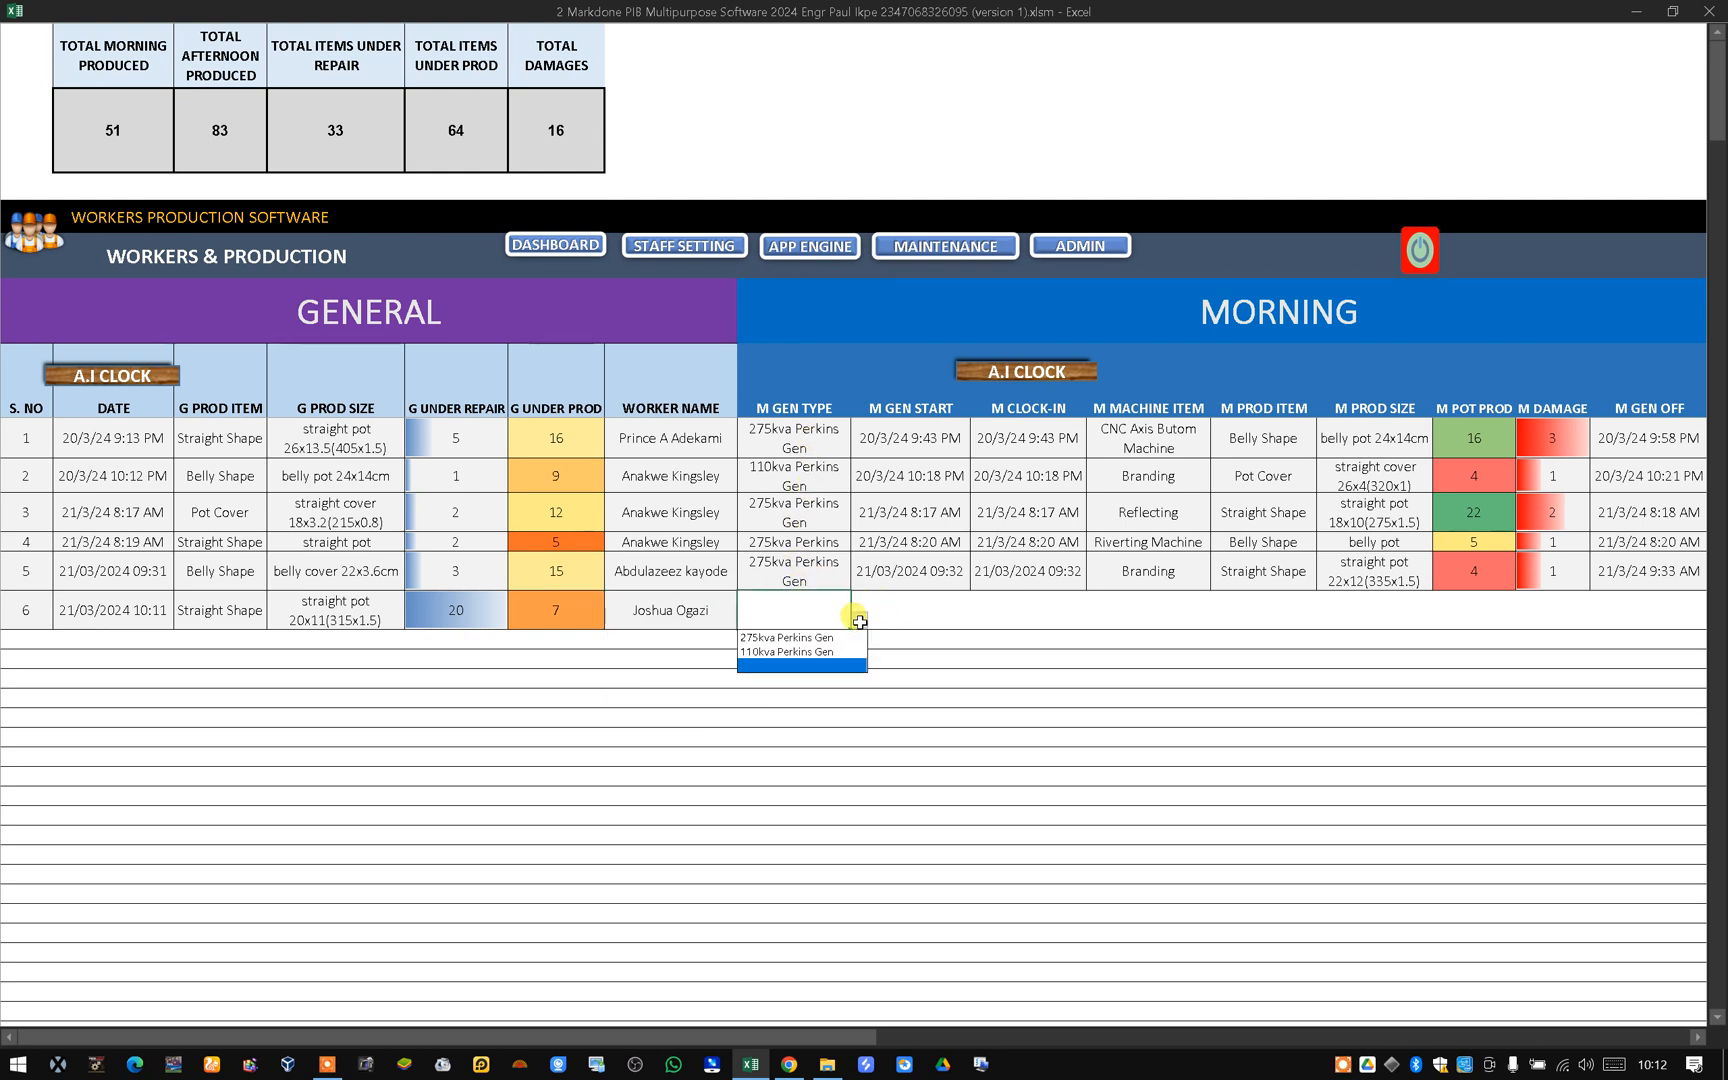
left_click(807, 651)
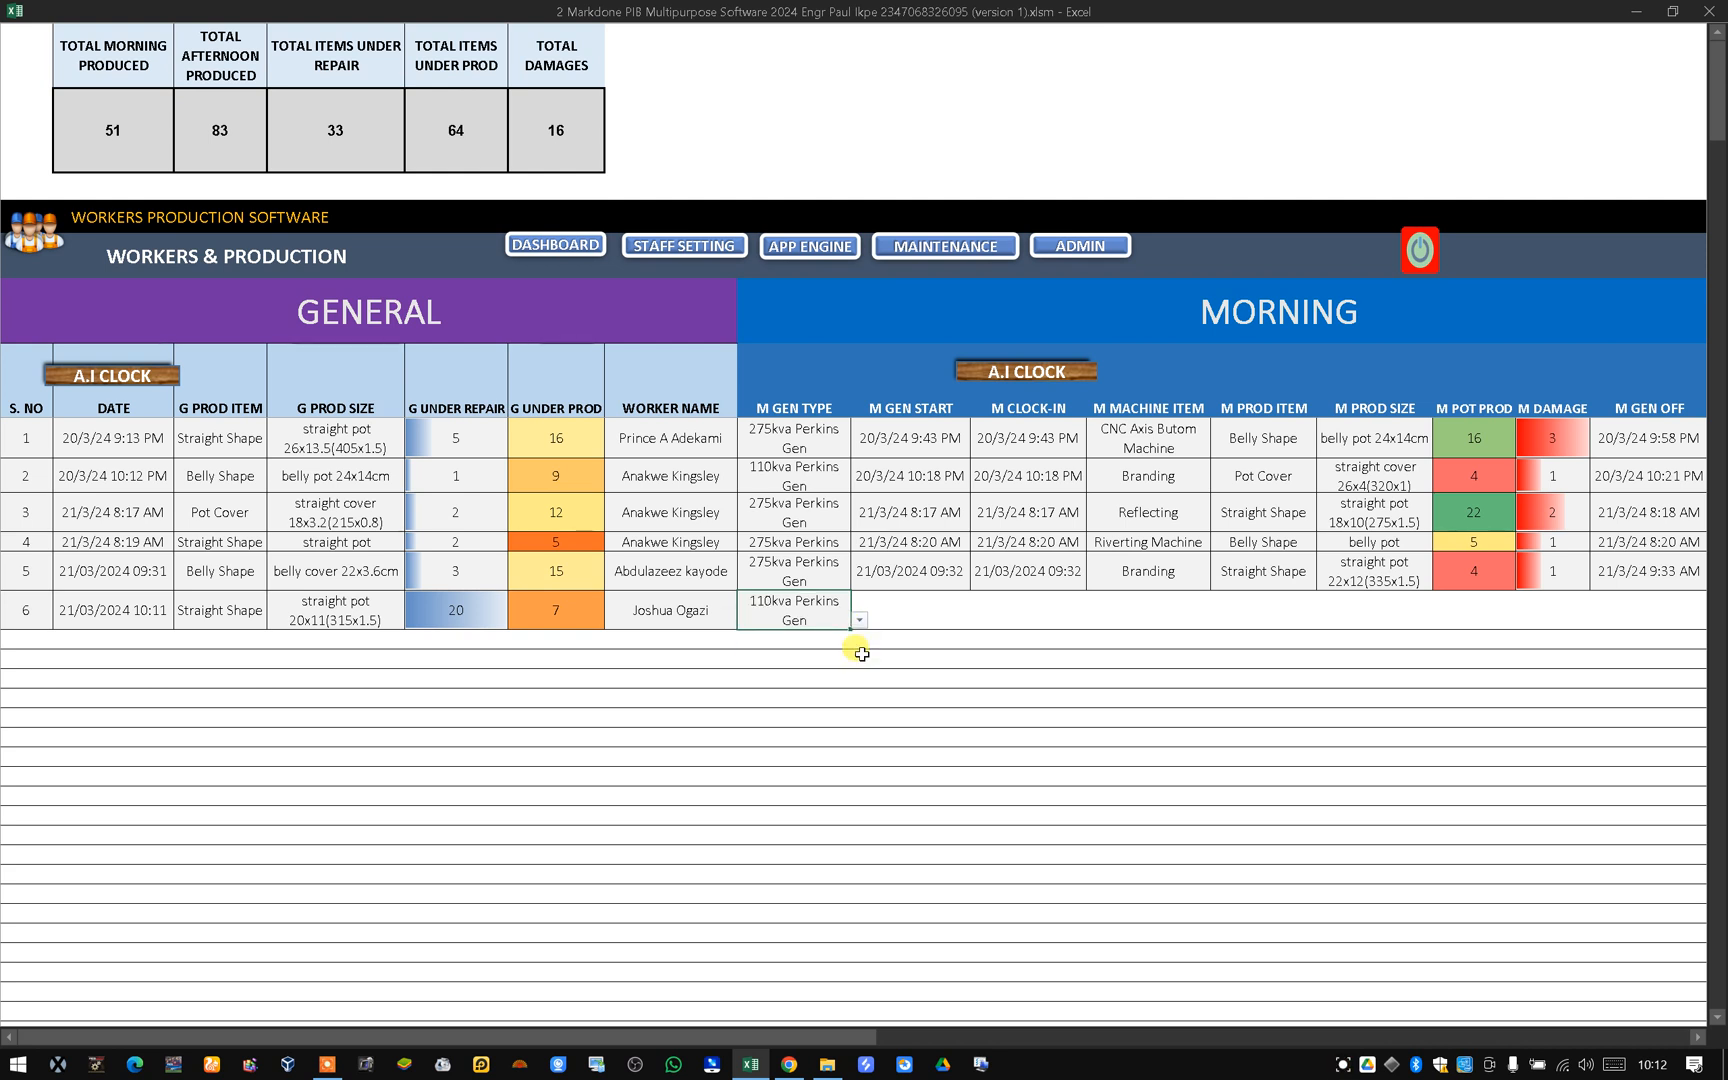
Stamp the morning generator start and clock-in times with the Morning A.I Clock, ending each run-time error dialog.
left_click(913, 616)
left_click(1028, 378)
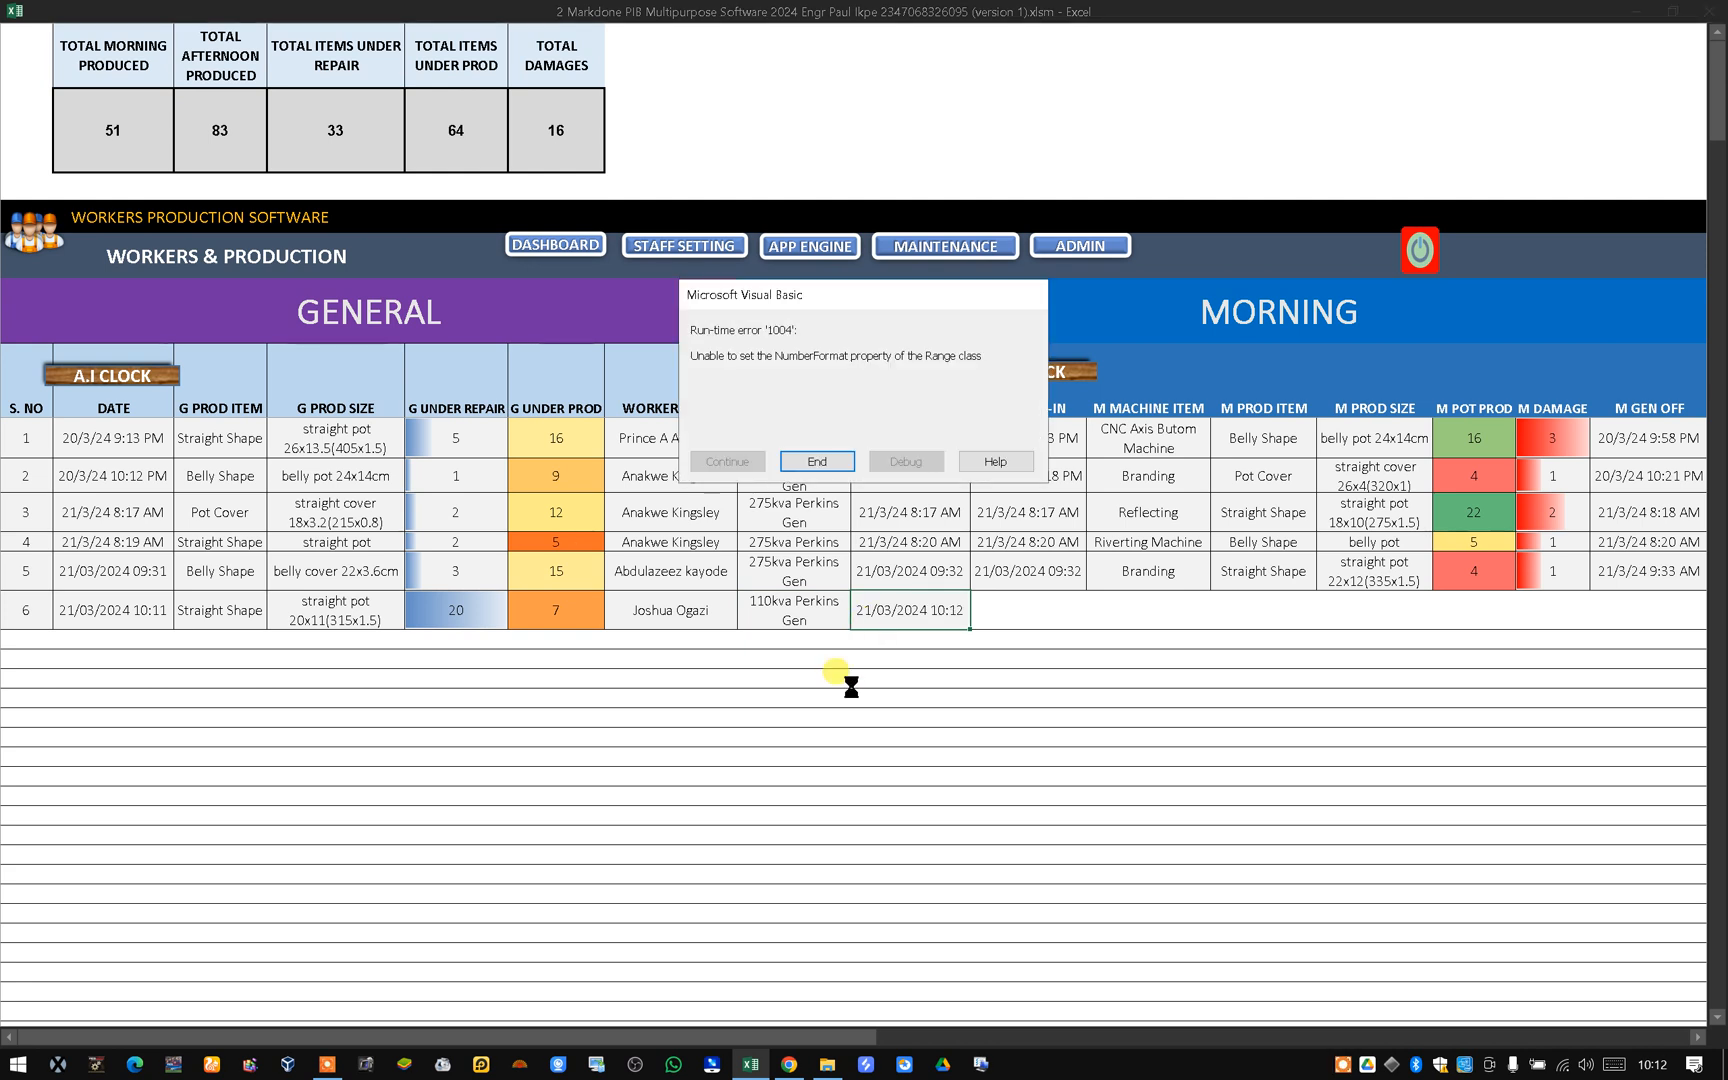
left_click(805, 461)
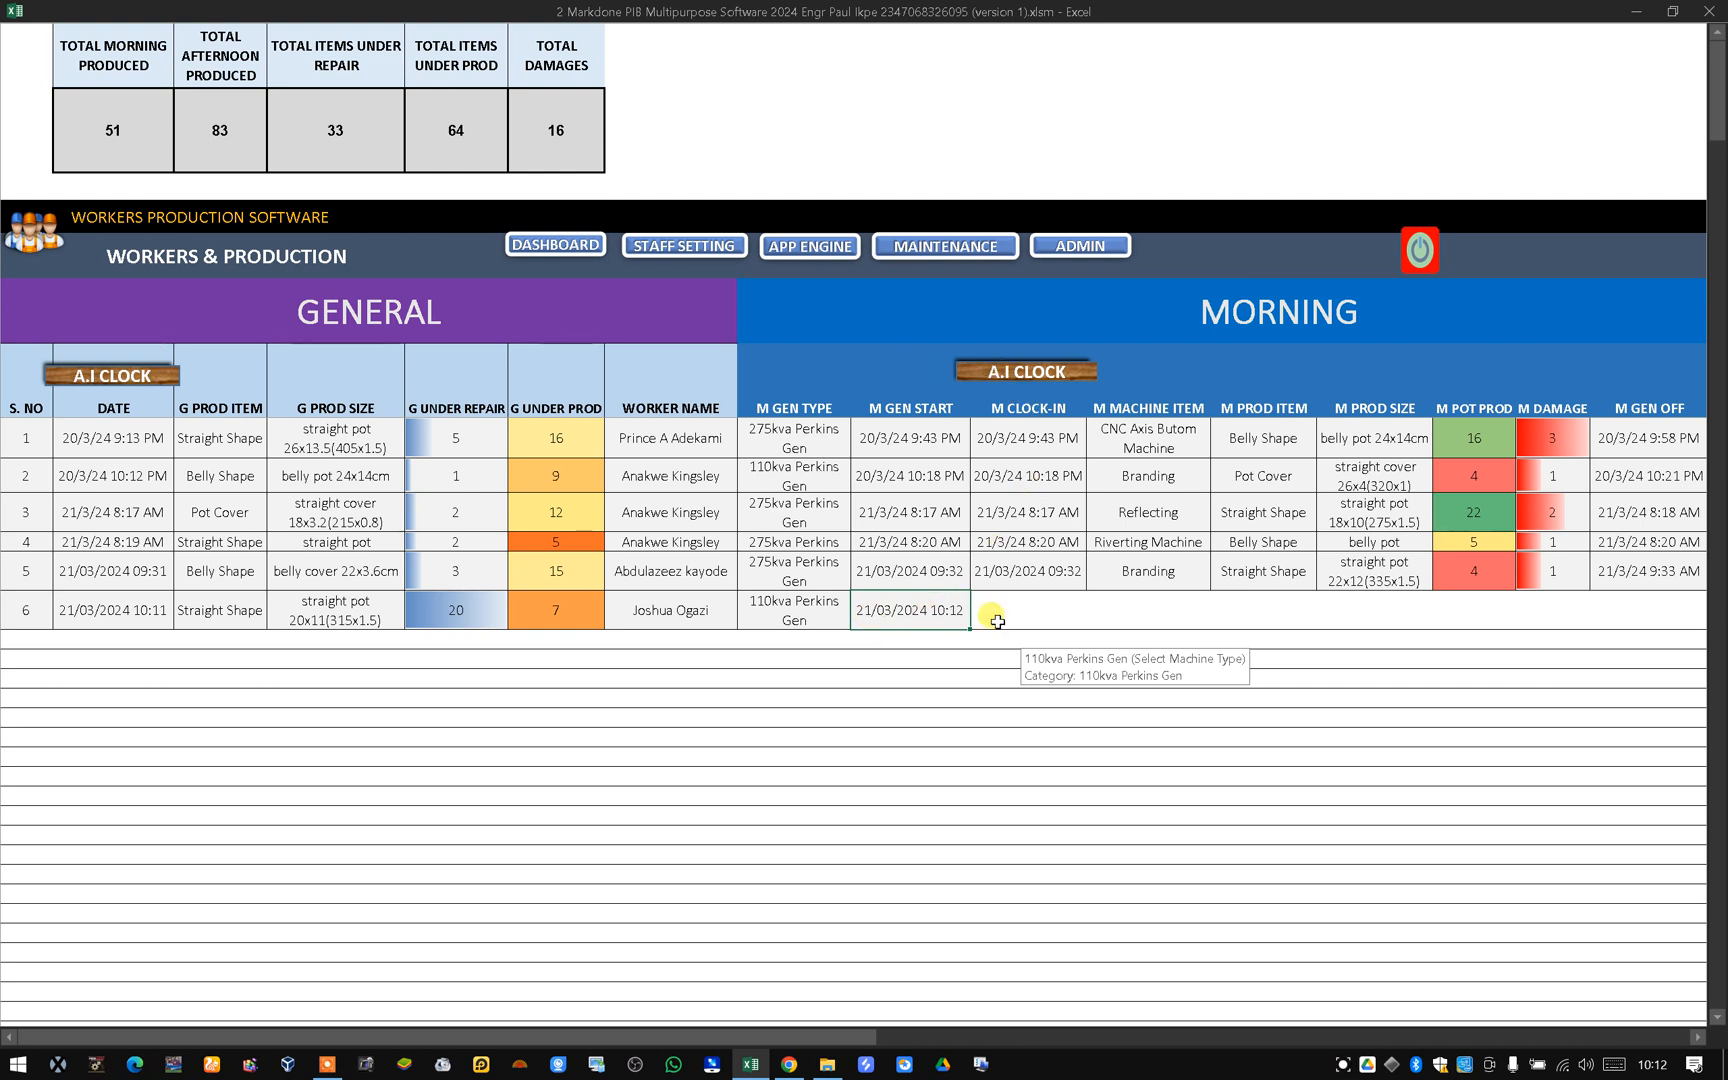
left_click(1034, 370)
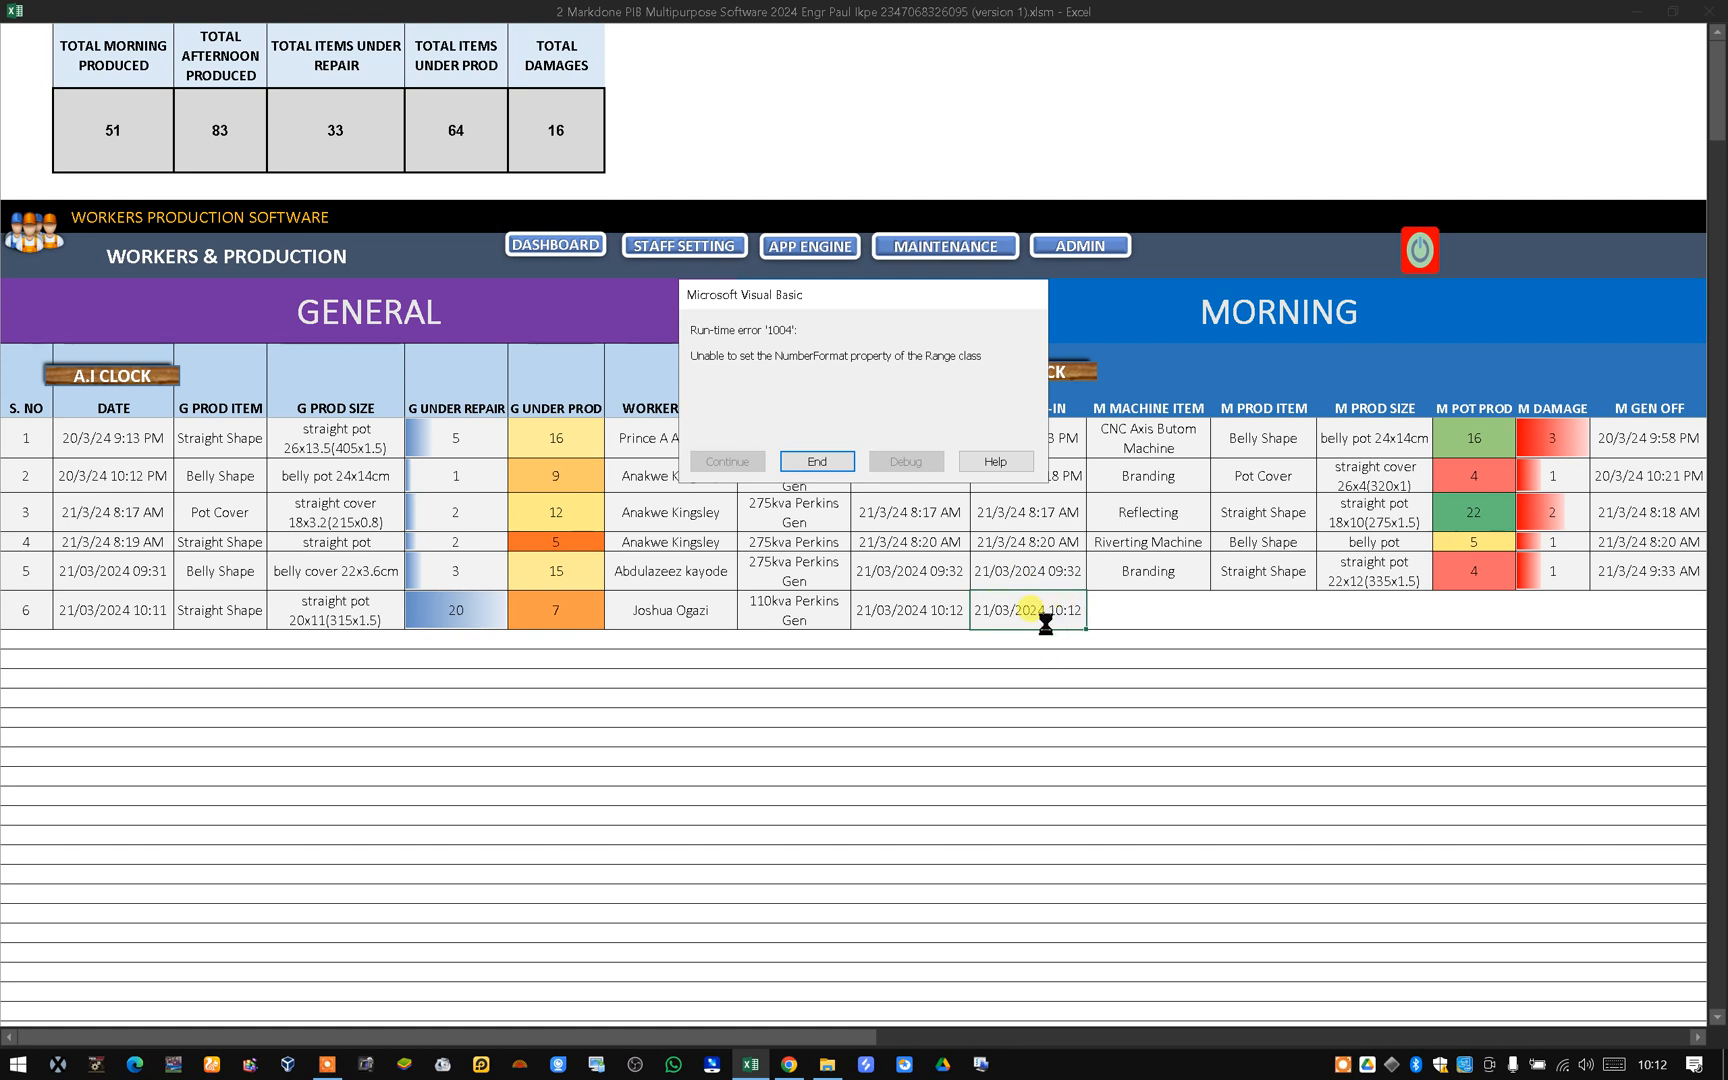
left_click(806, 459)
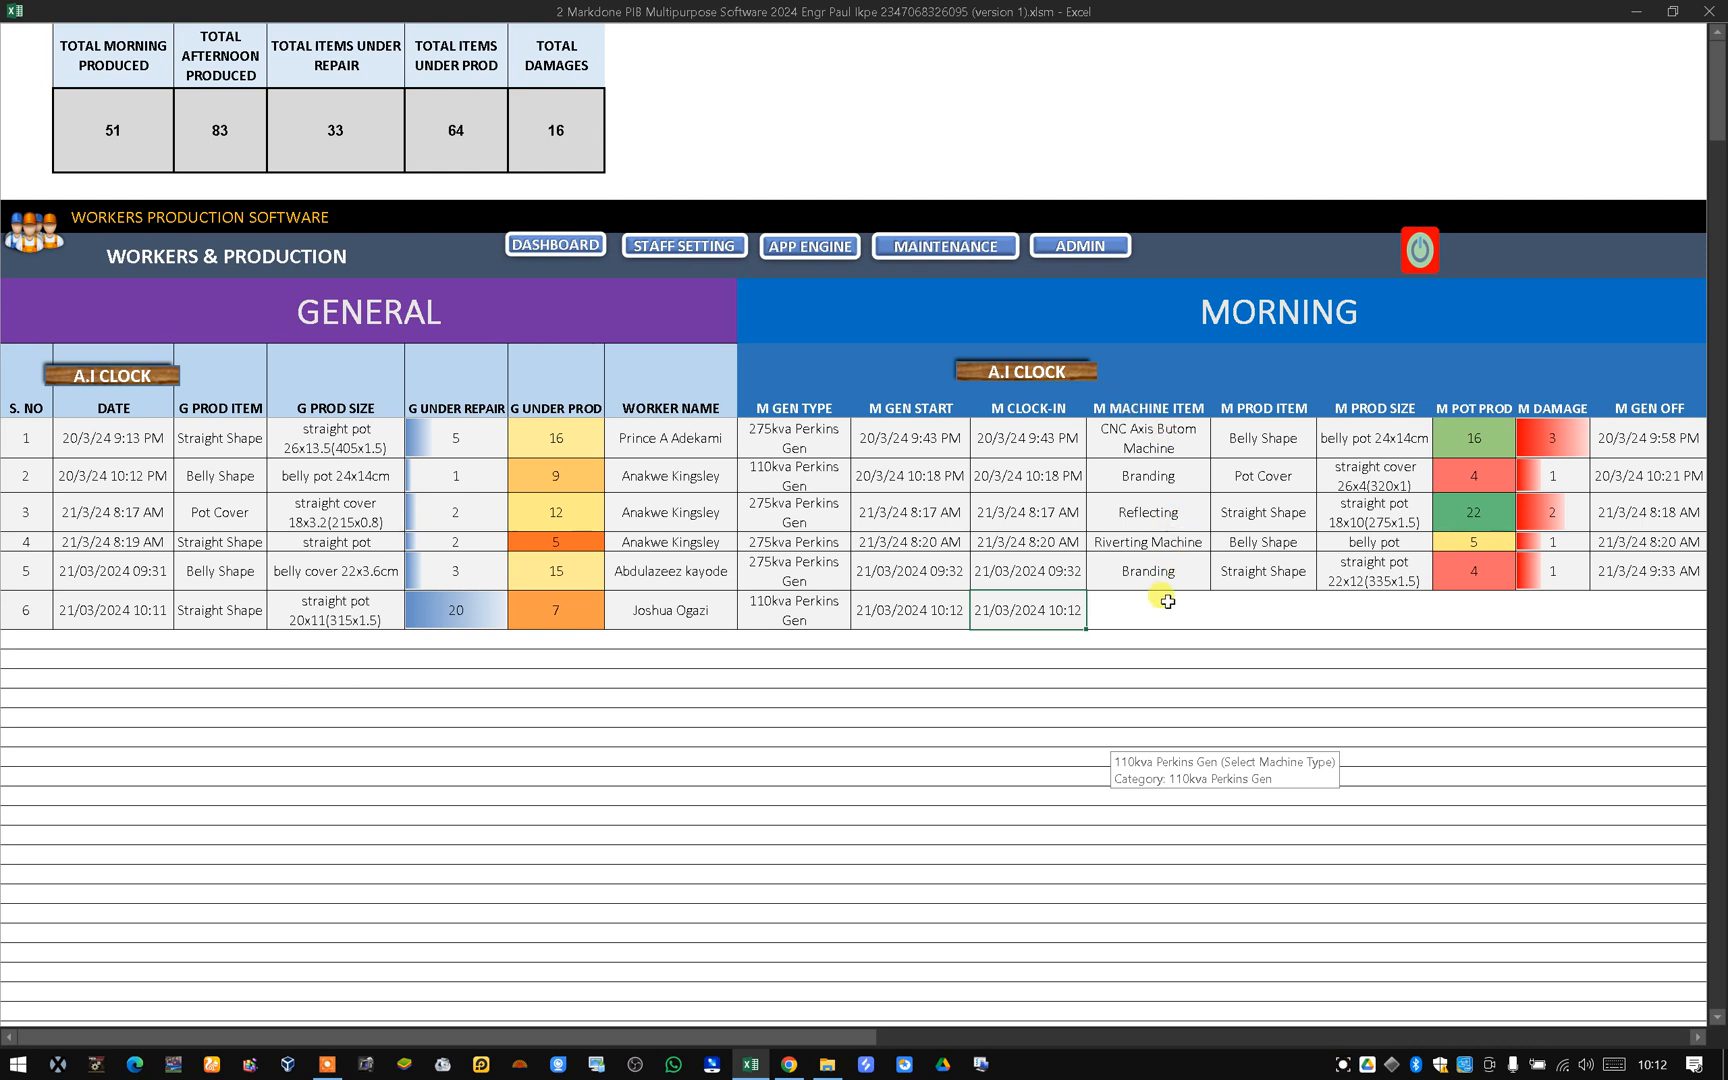
Set the morning machine item for the new row to Laser Engraving Machine.
left_click(1128, 598)
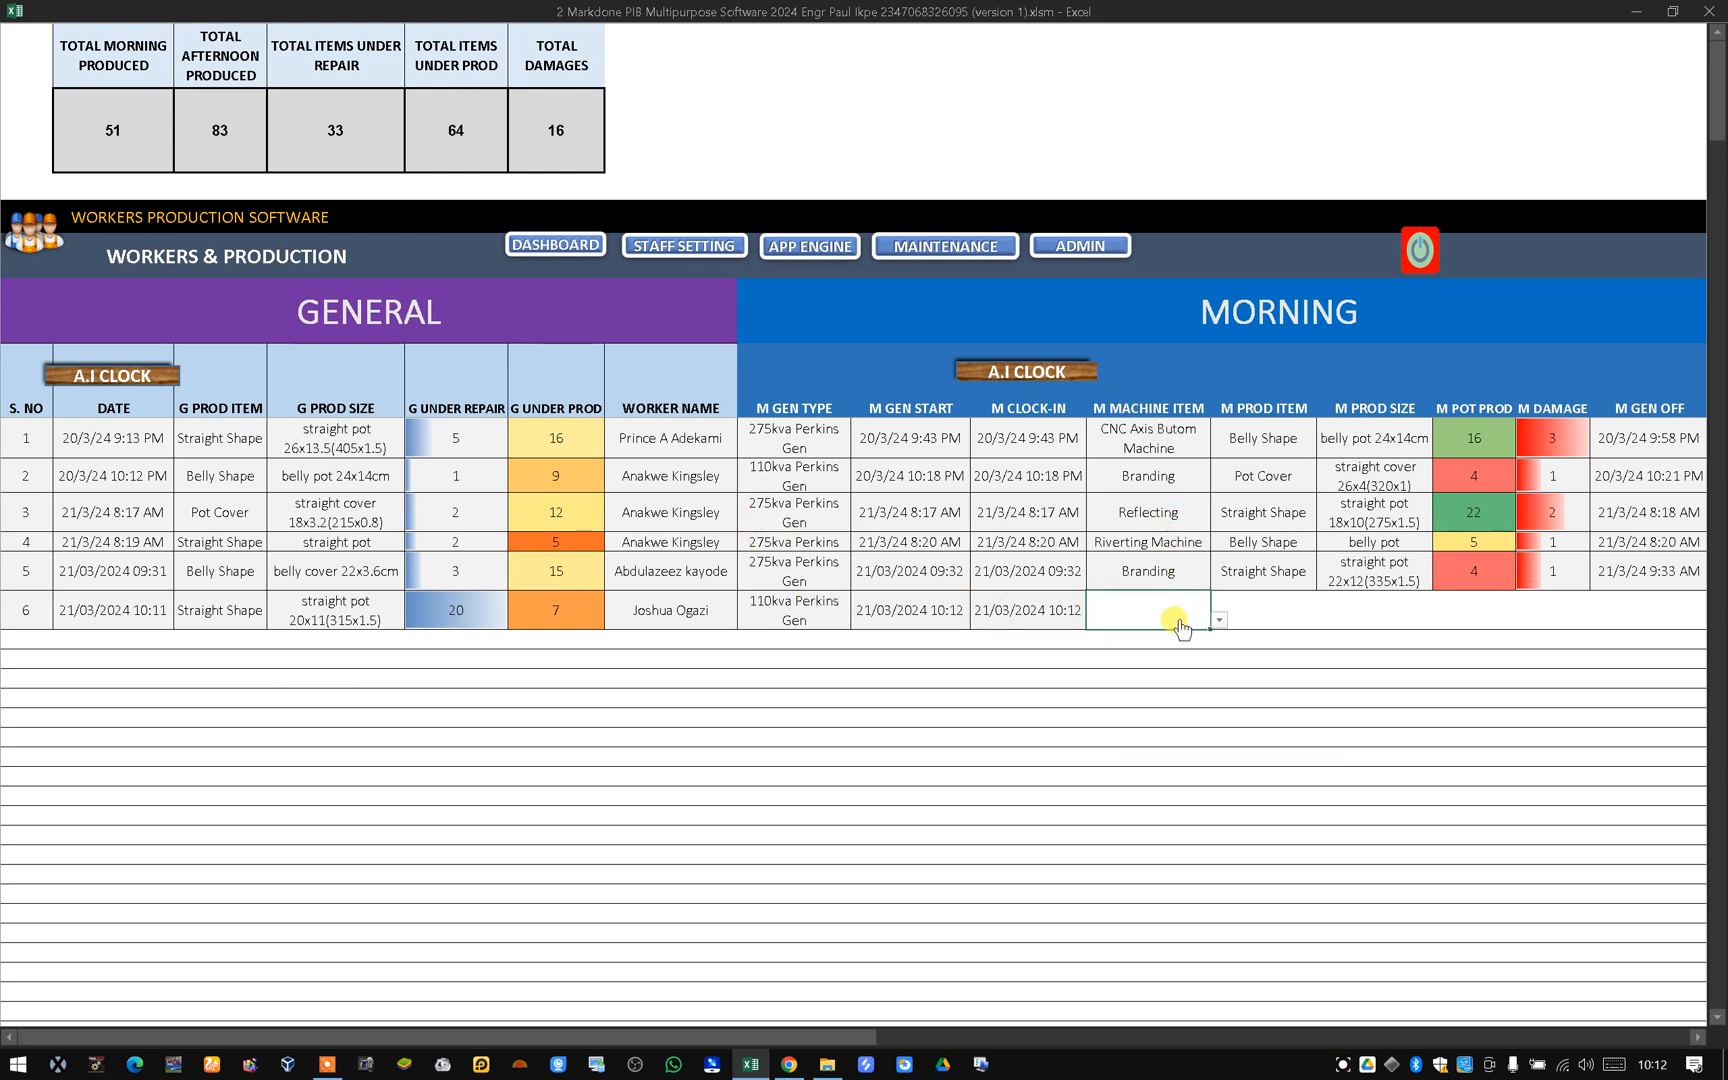
left_click(1219, 621)
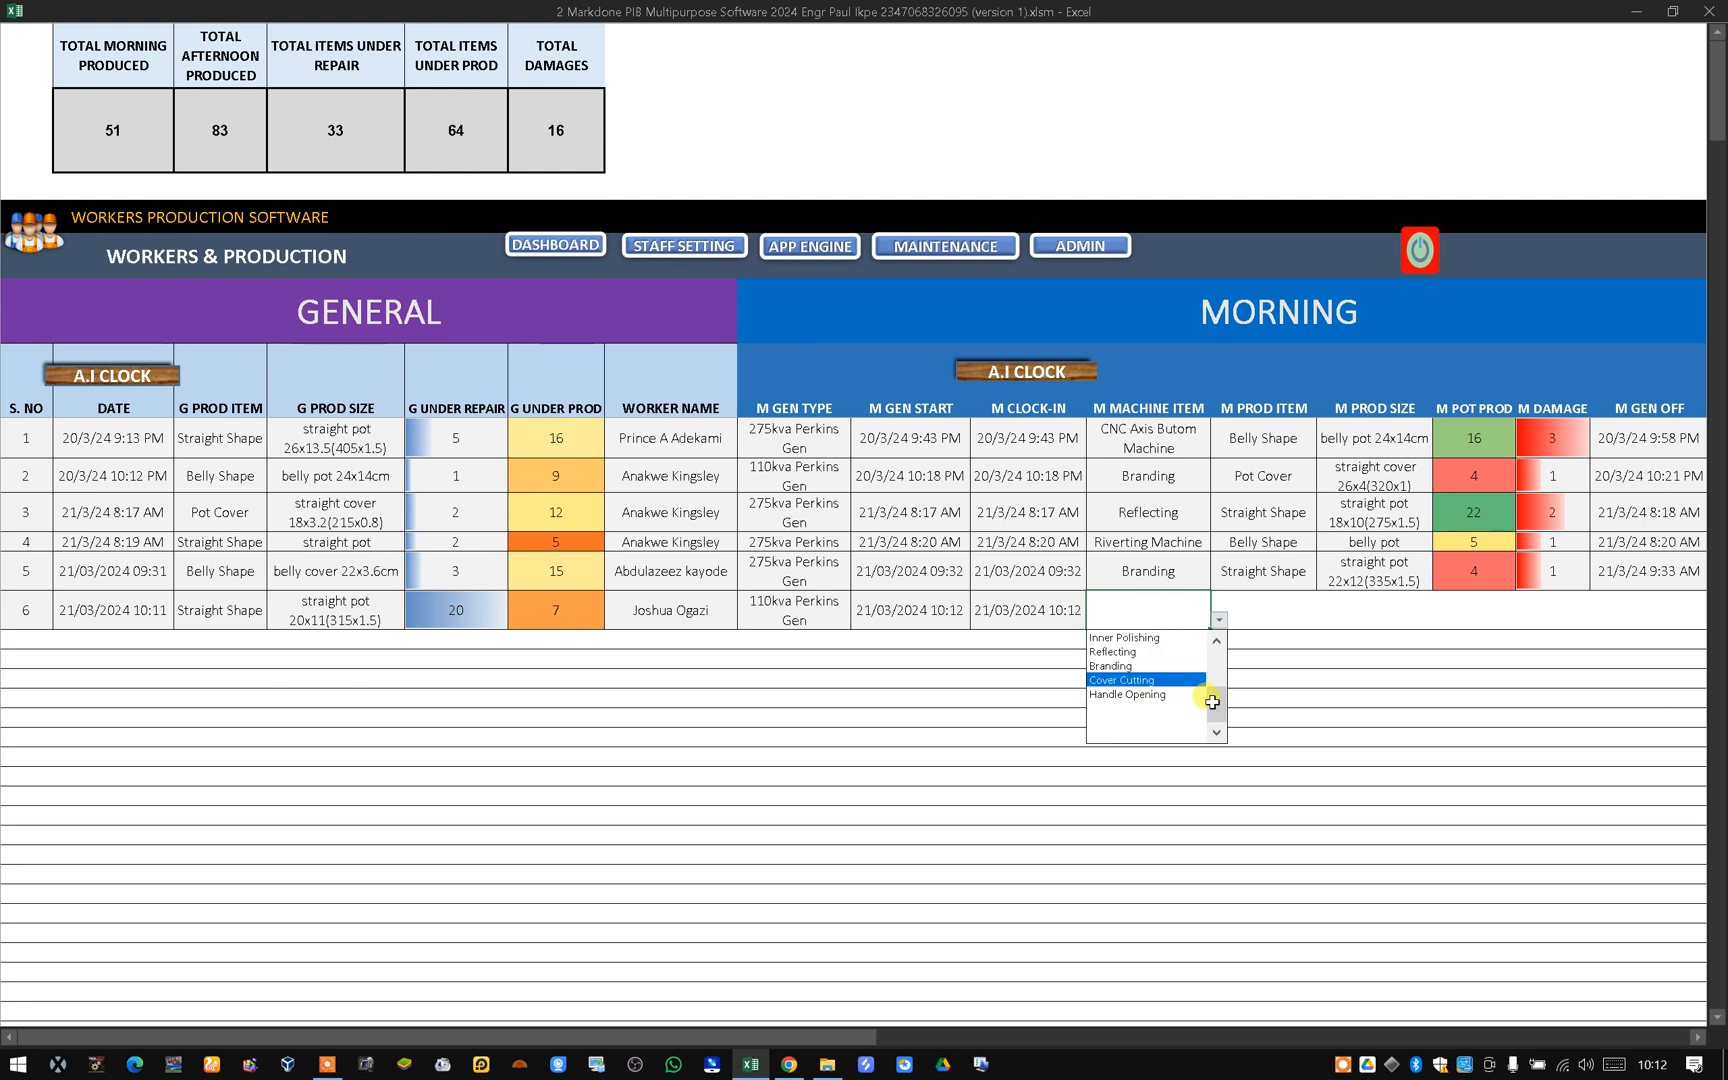
scroll(1190, 680, "up", 3)
left_click(1168, 694)
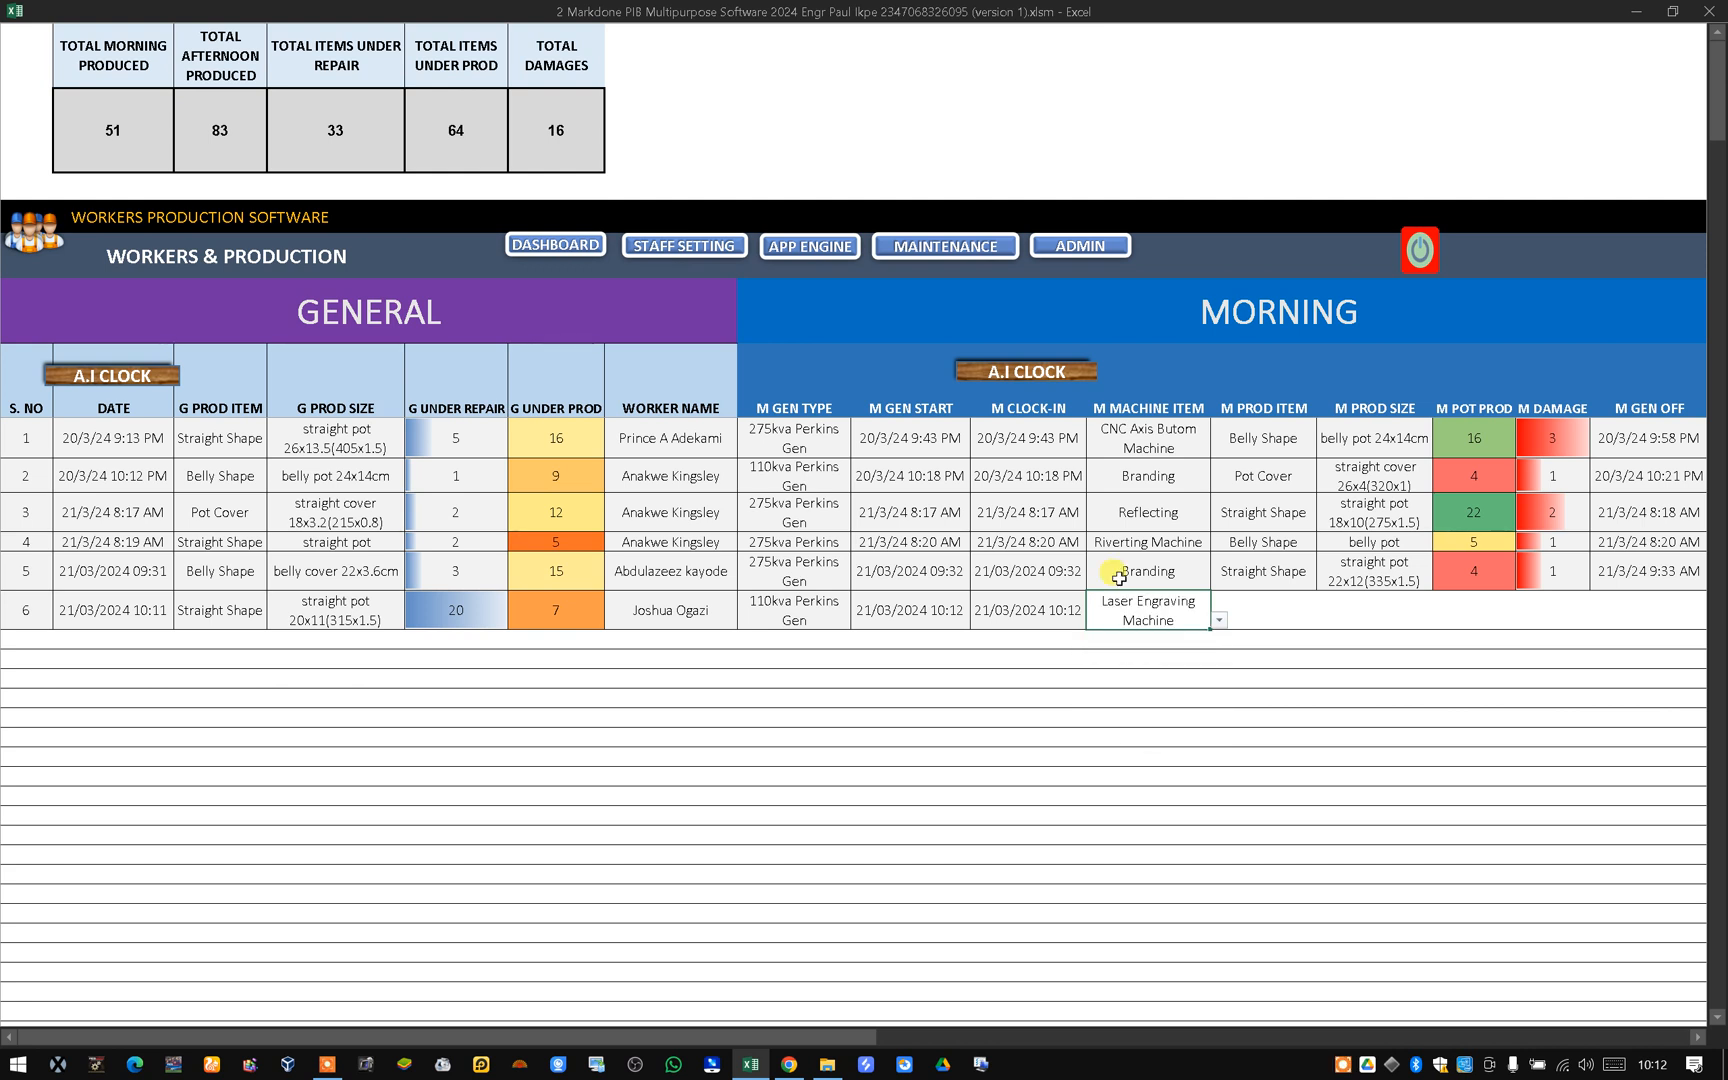
Set the morning product item for the new row to Straight Shape.
left_click(1284, 600)
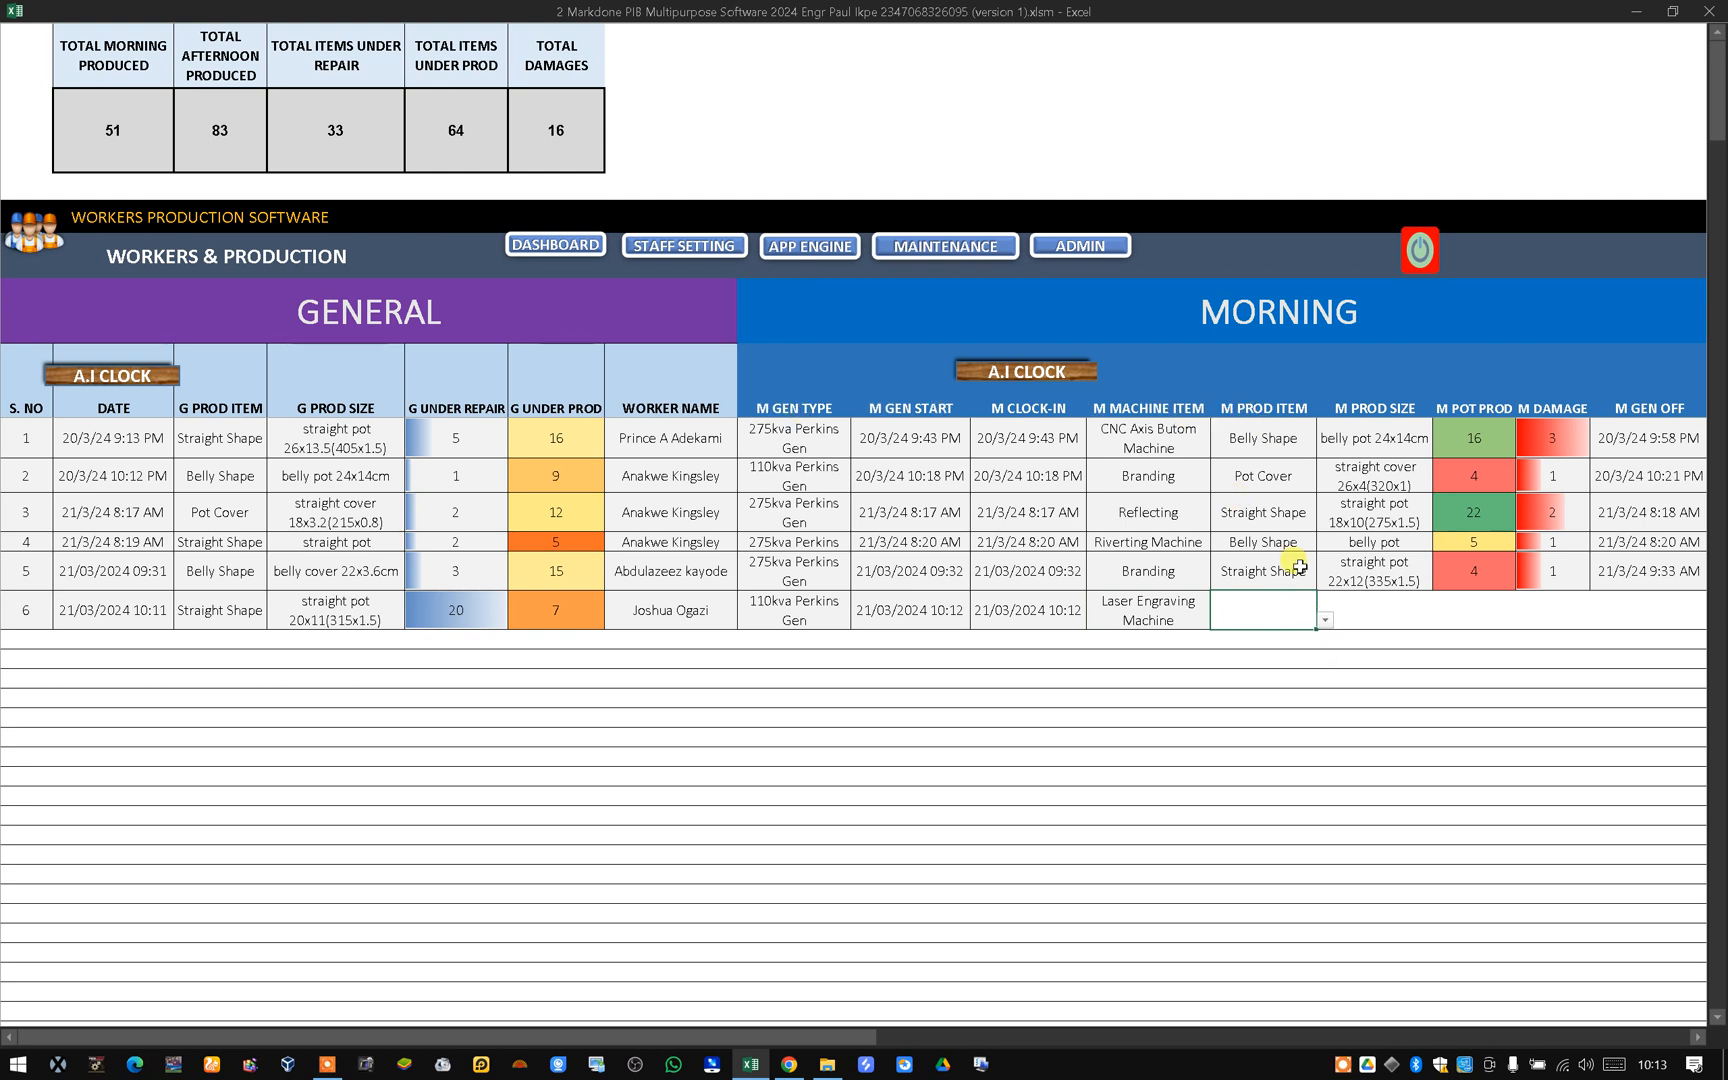
left_click(1325, 620)
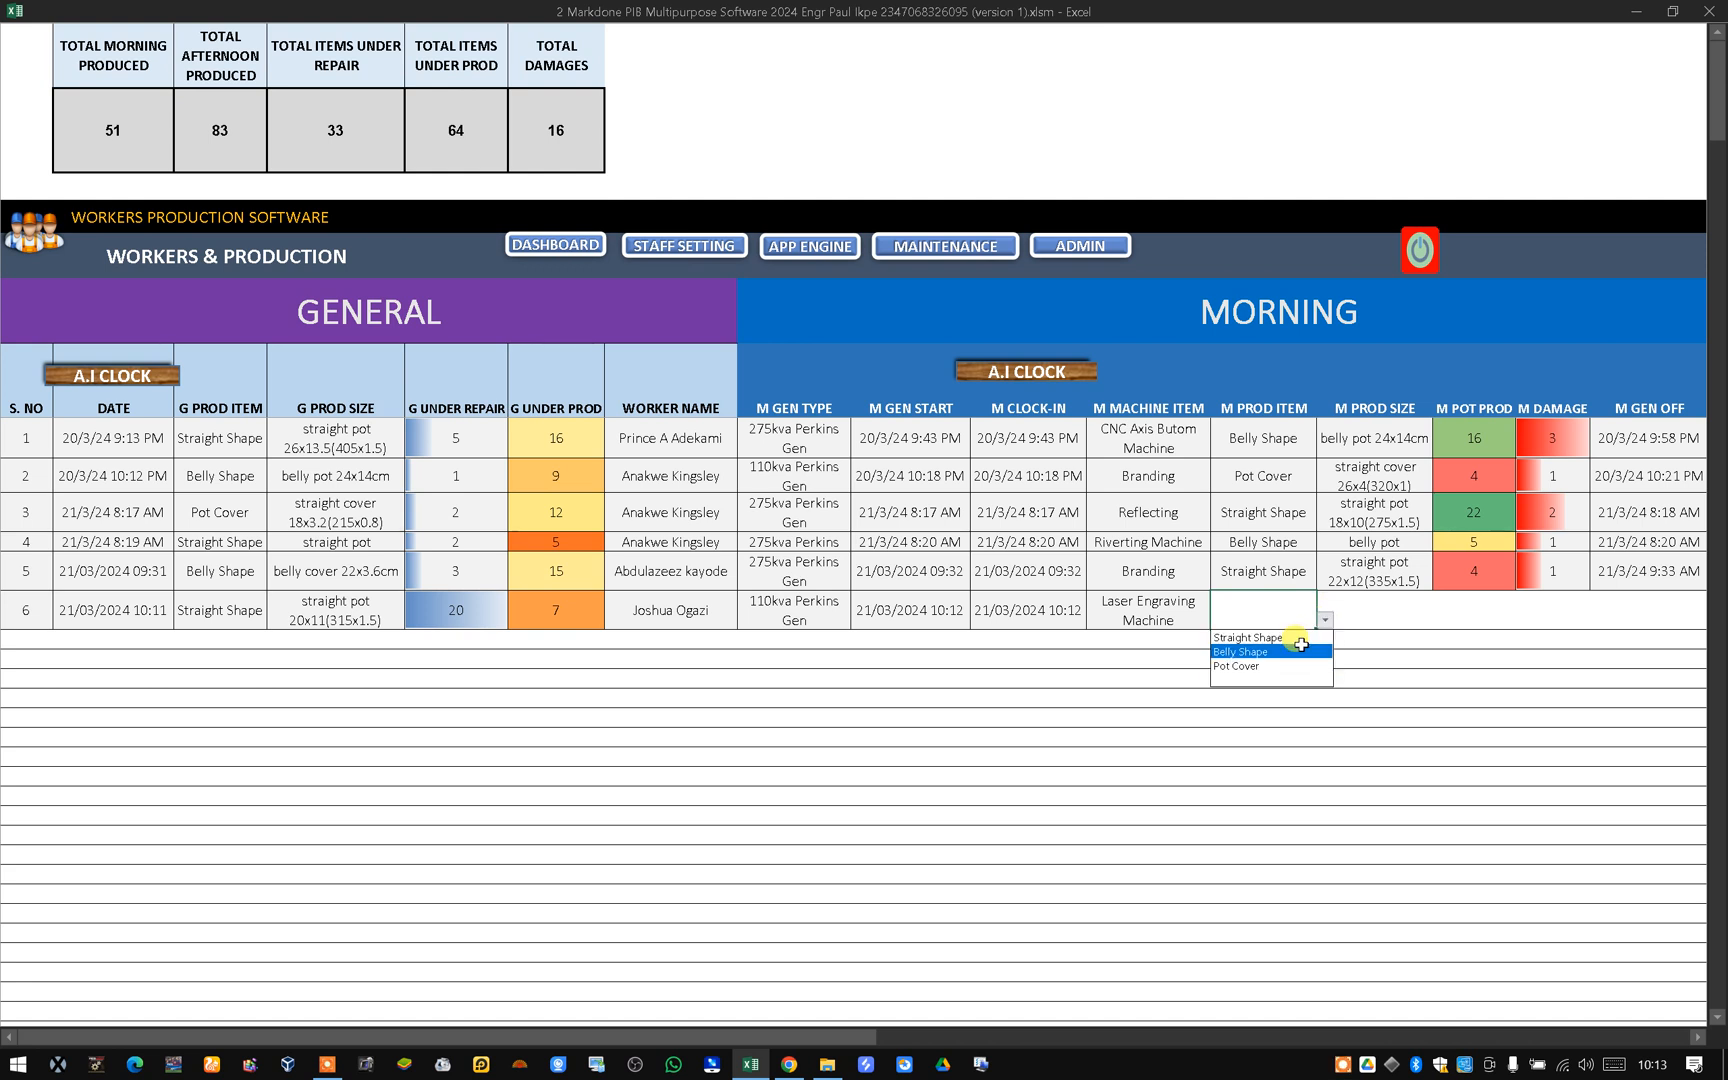
left_click(1283, 636)
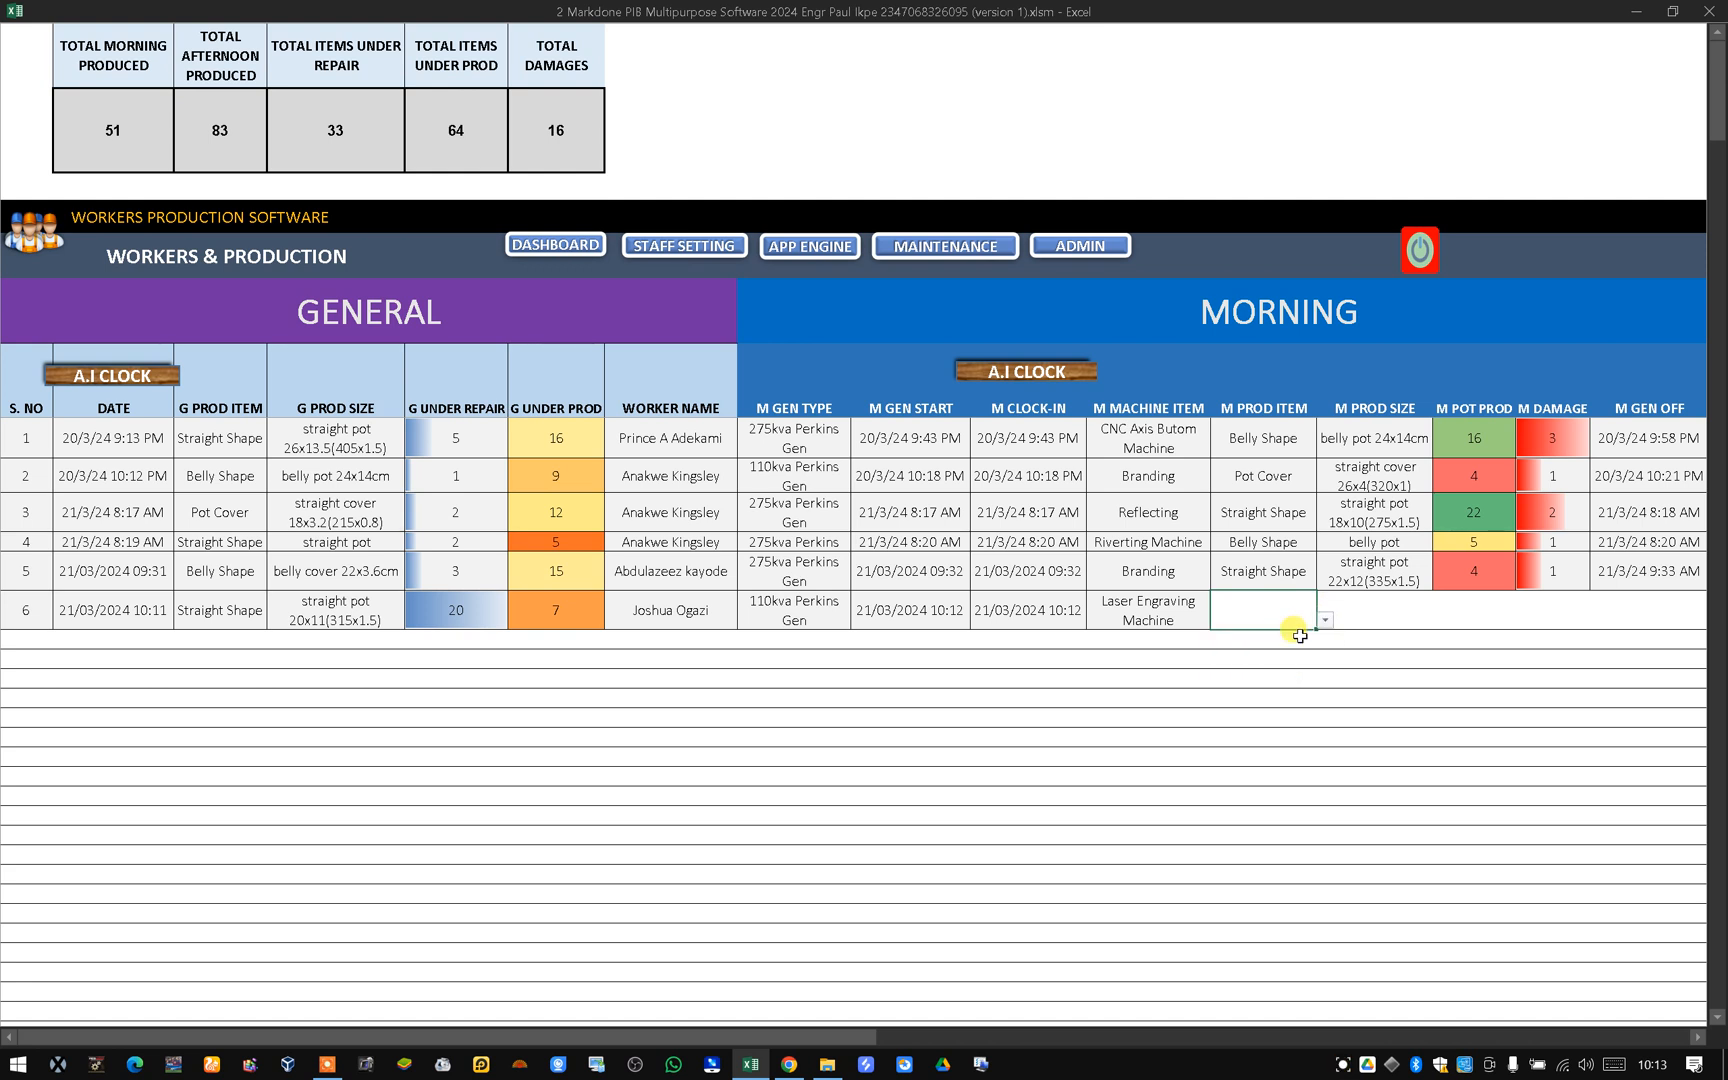
Set the morning product size for the new row to straight pot 20x11(315x1.5).
left_click(1392, 614)
left_click(1441, 620)
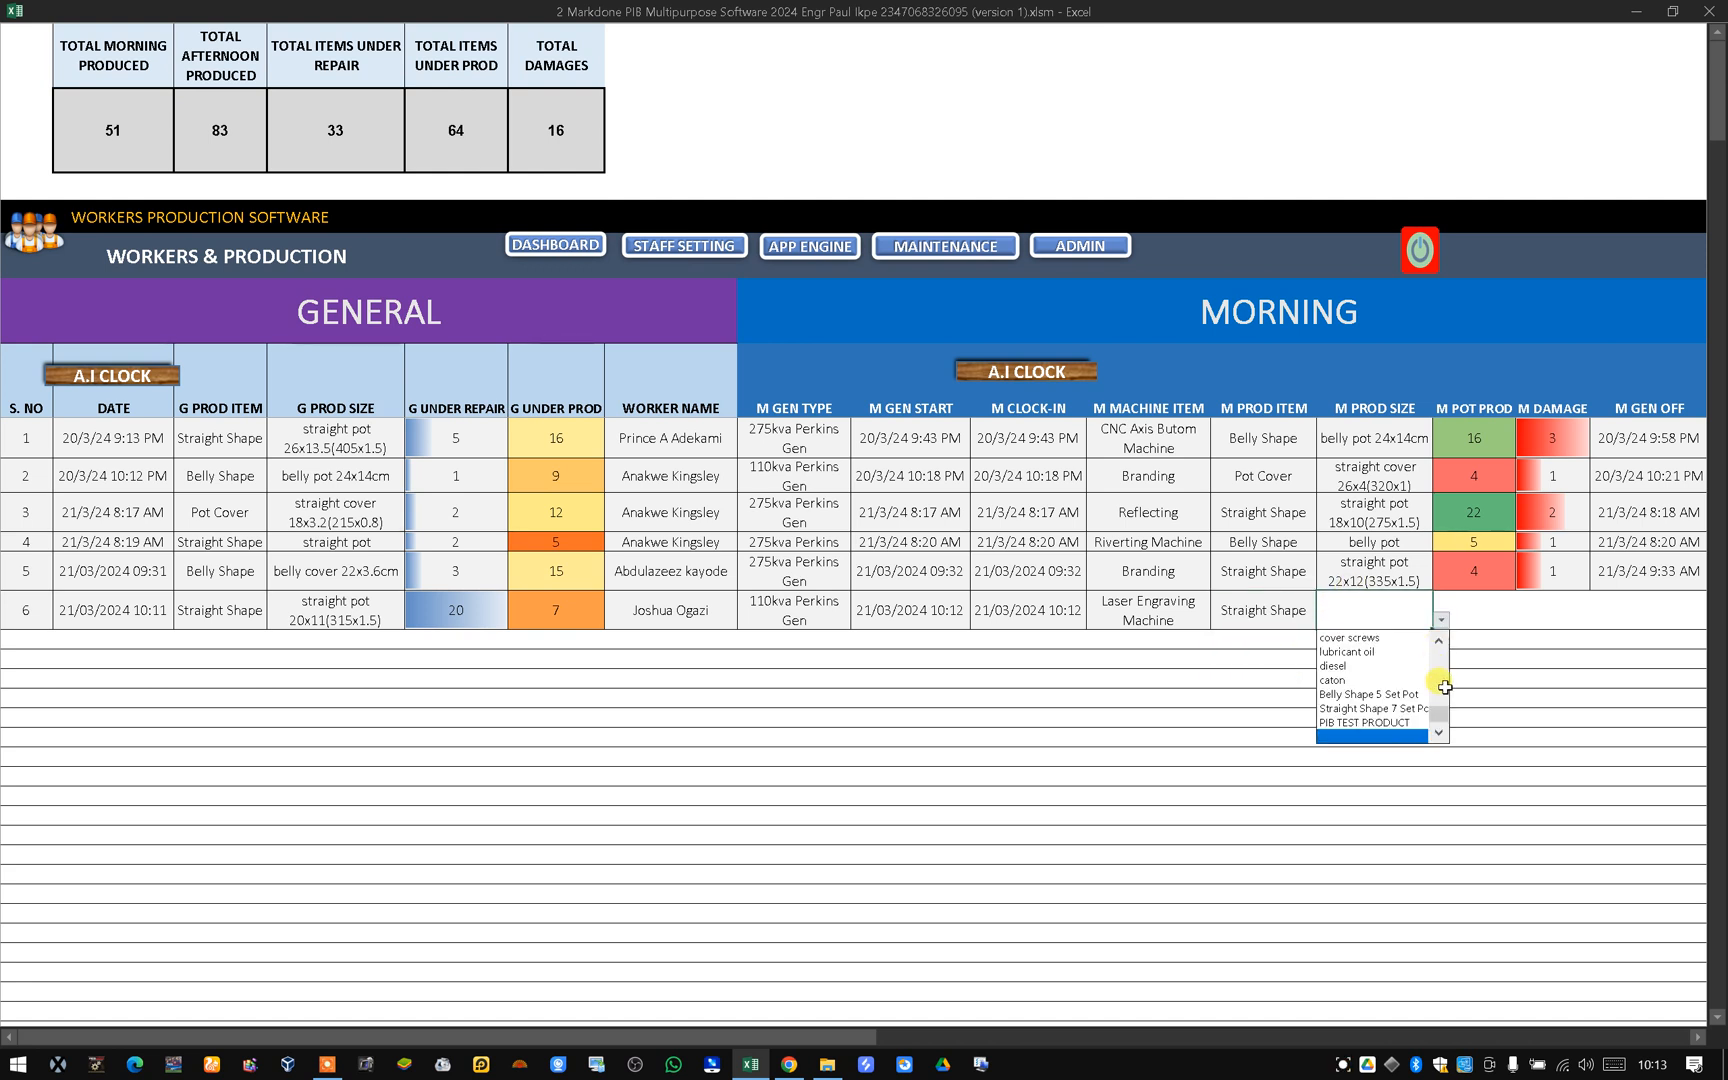
left_click_drag(1442, 716, 1438, 676)
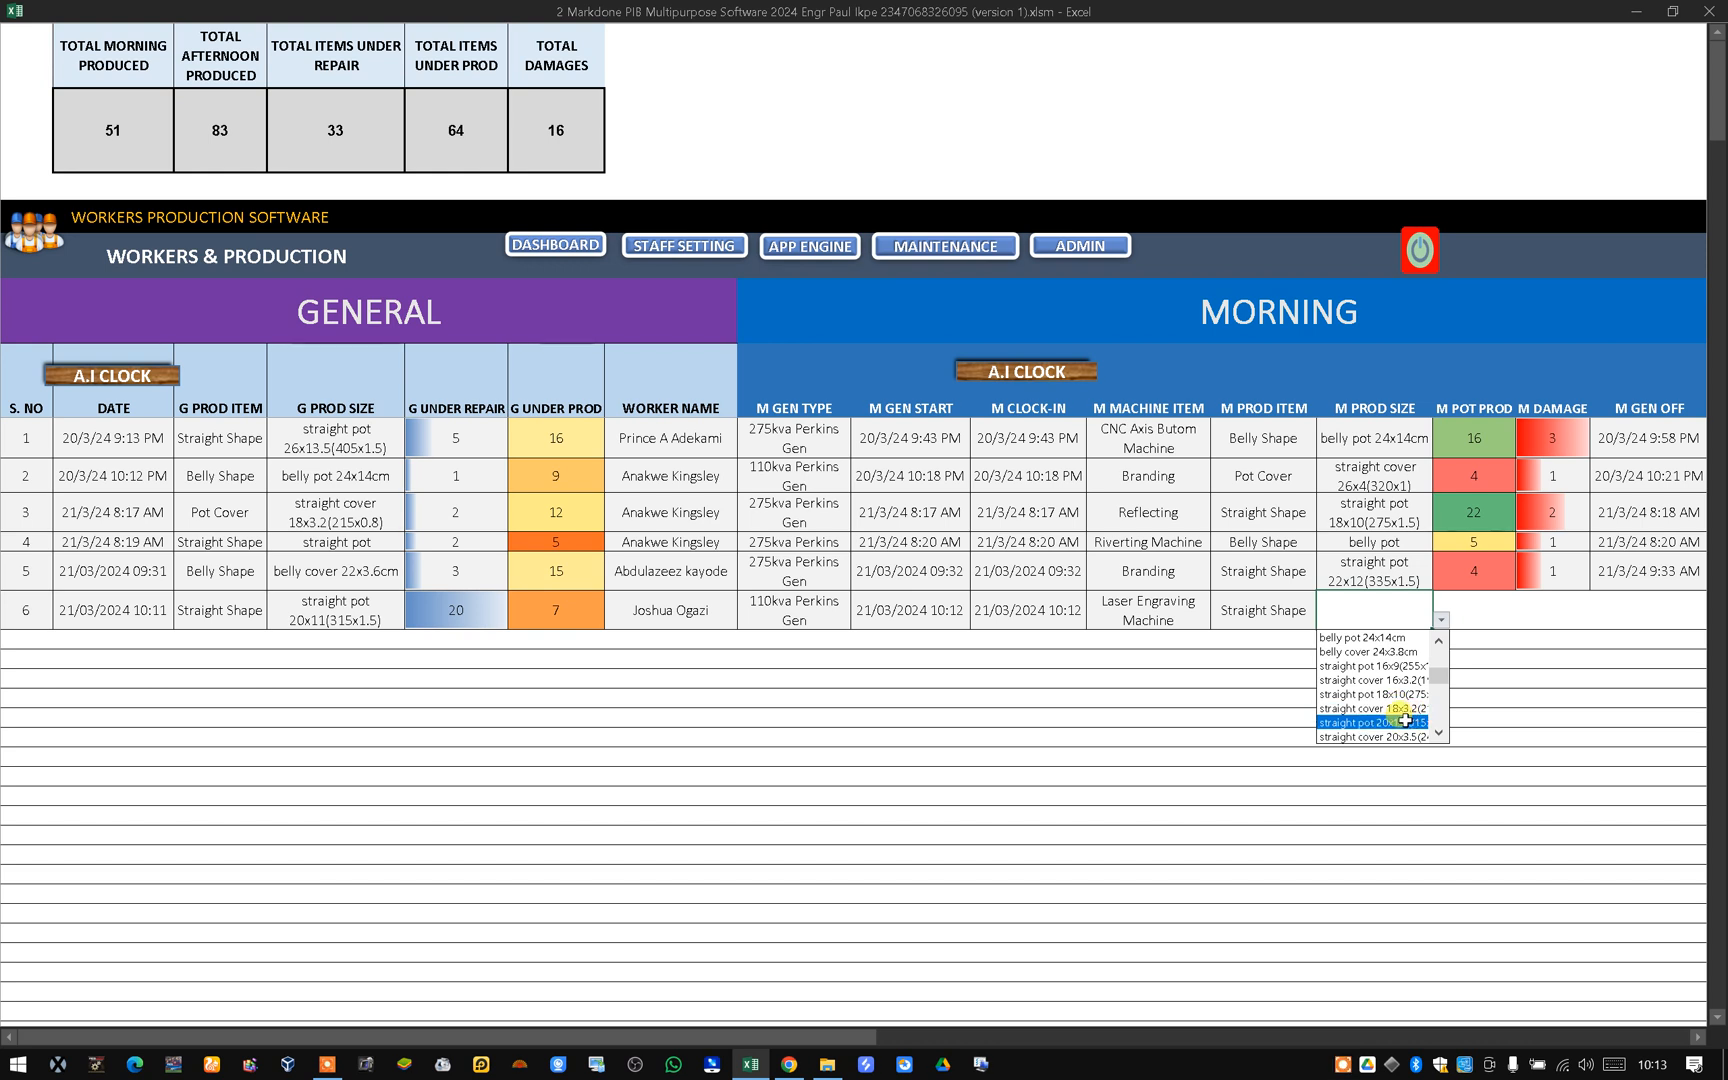
left_click(1405, 720)
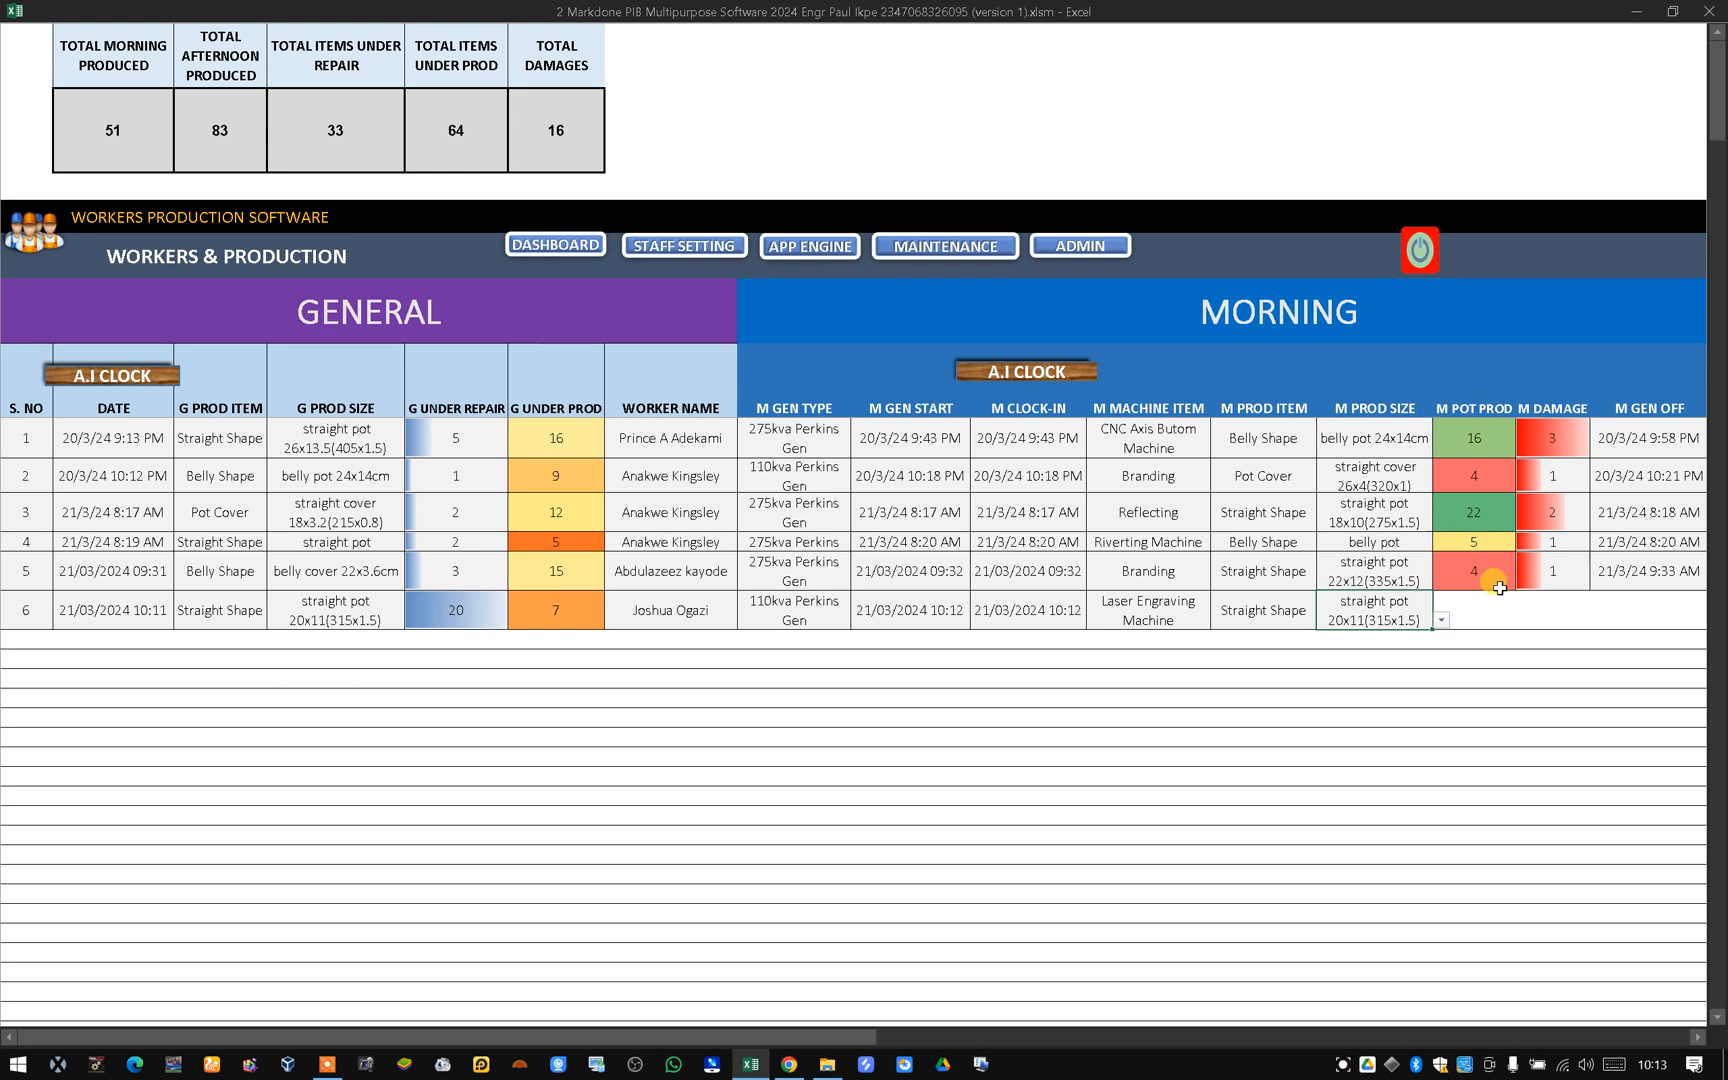
Enter 9 morning pots produced and 2 morning damages for the new row.
left_click(1487, 617)
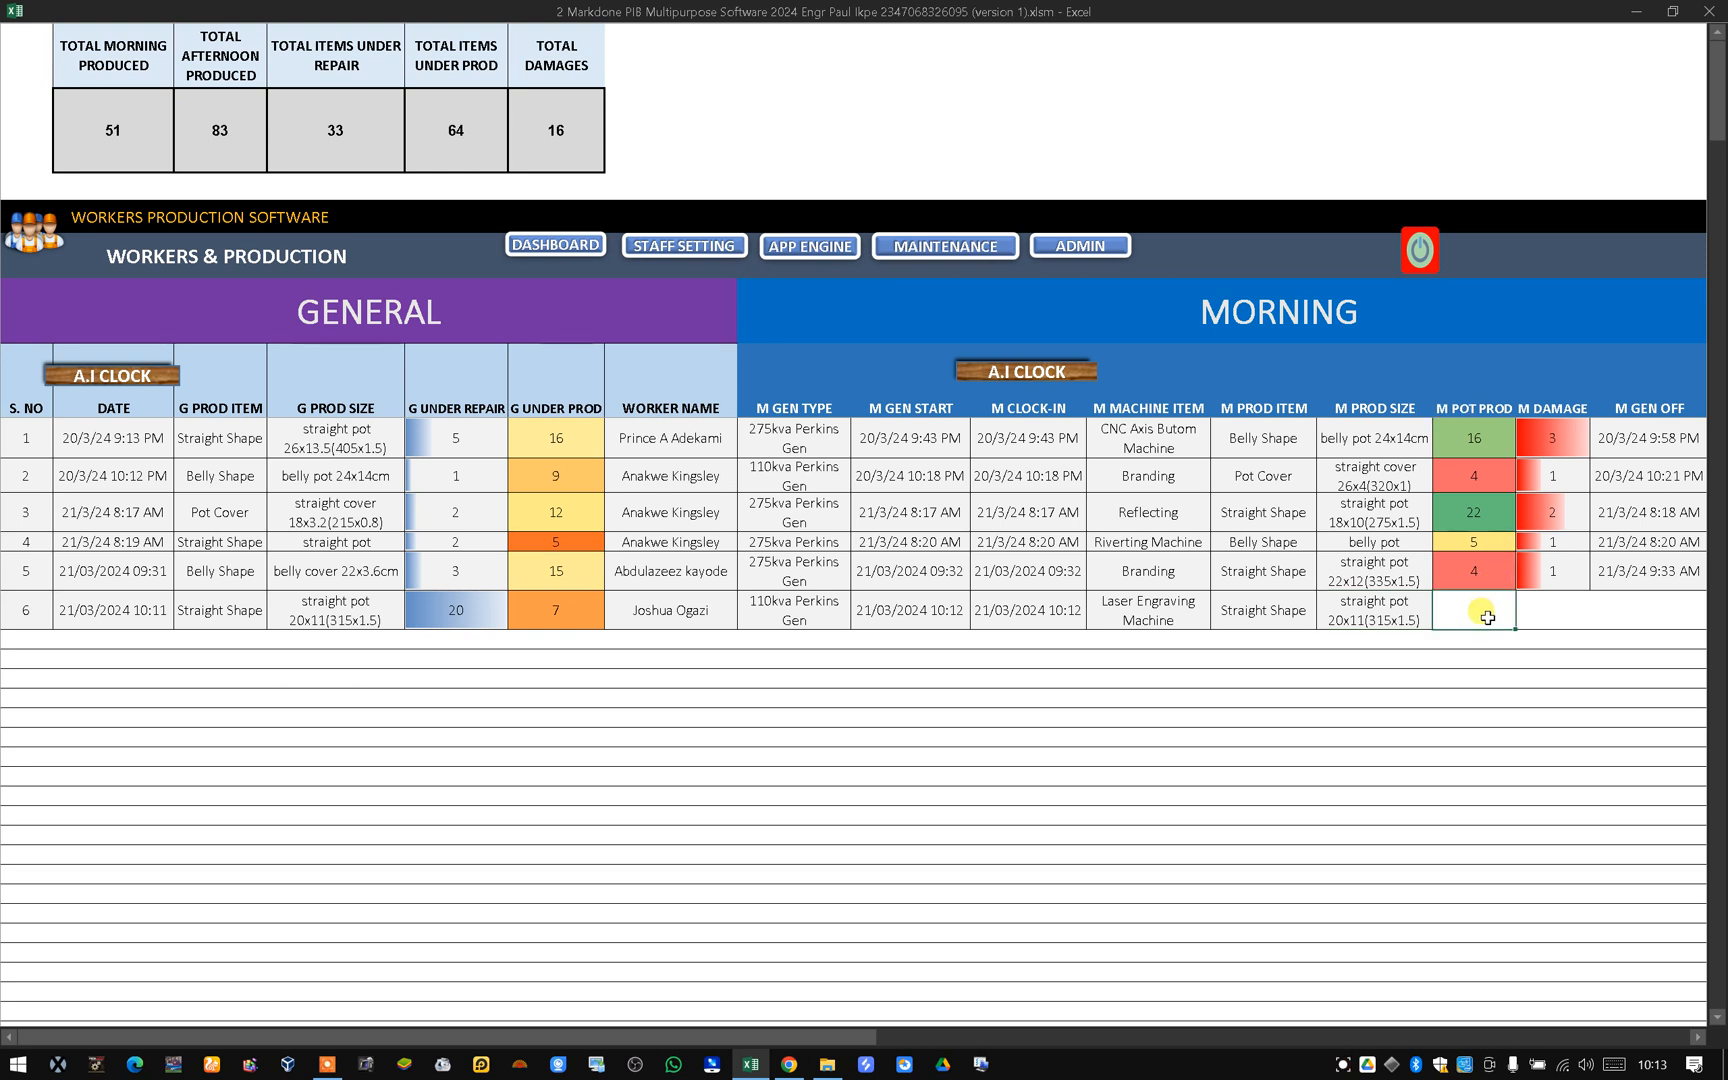
type("9")
left_click(1540, 615)
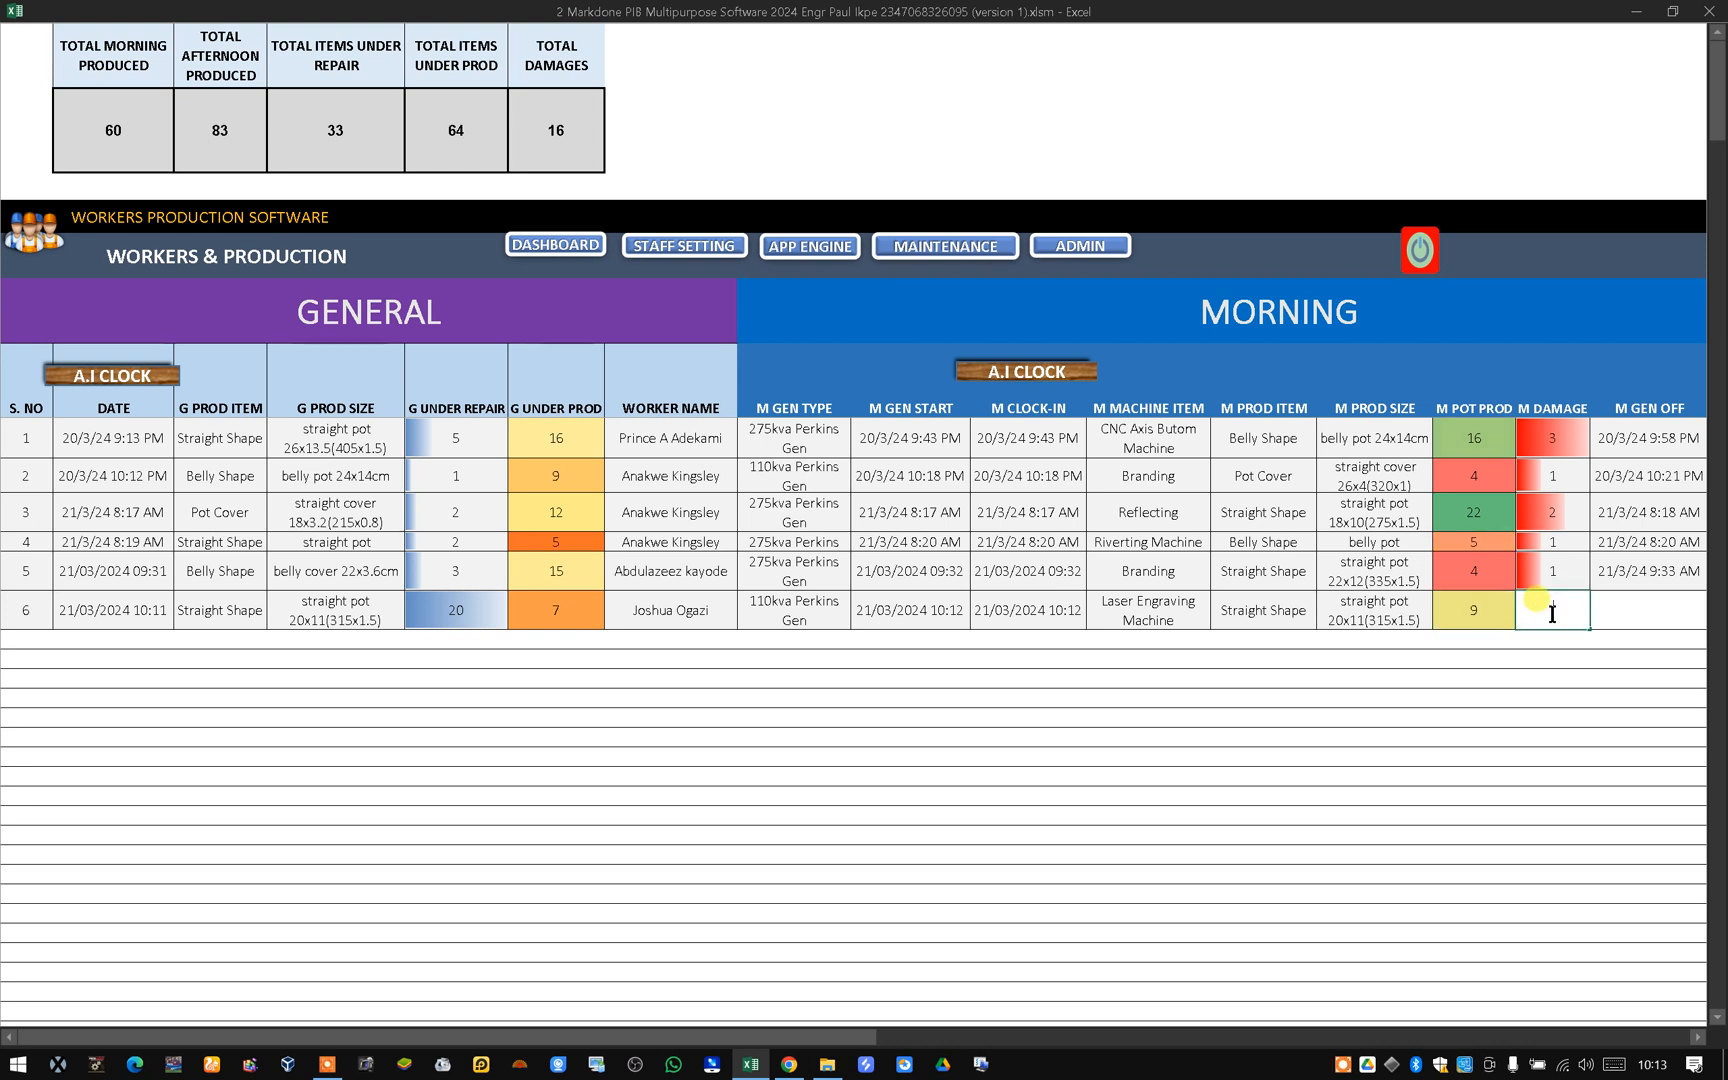
type("2")
Stamp the morning generator off time with the Morning A.I Clock, ending the run-time error dialog.
left_click(1615, 617)
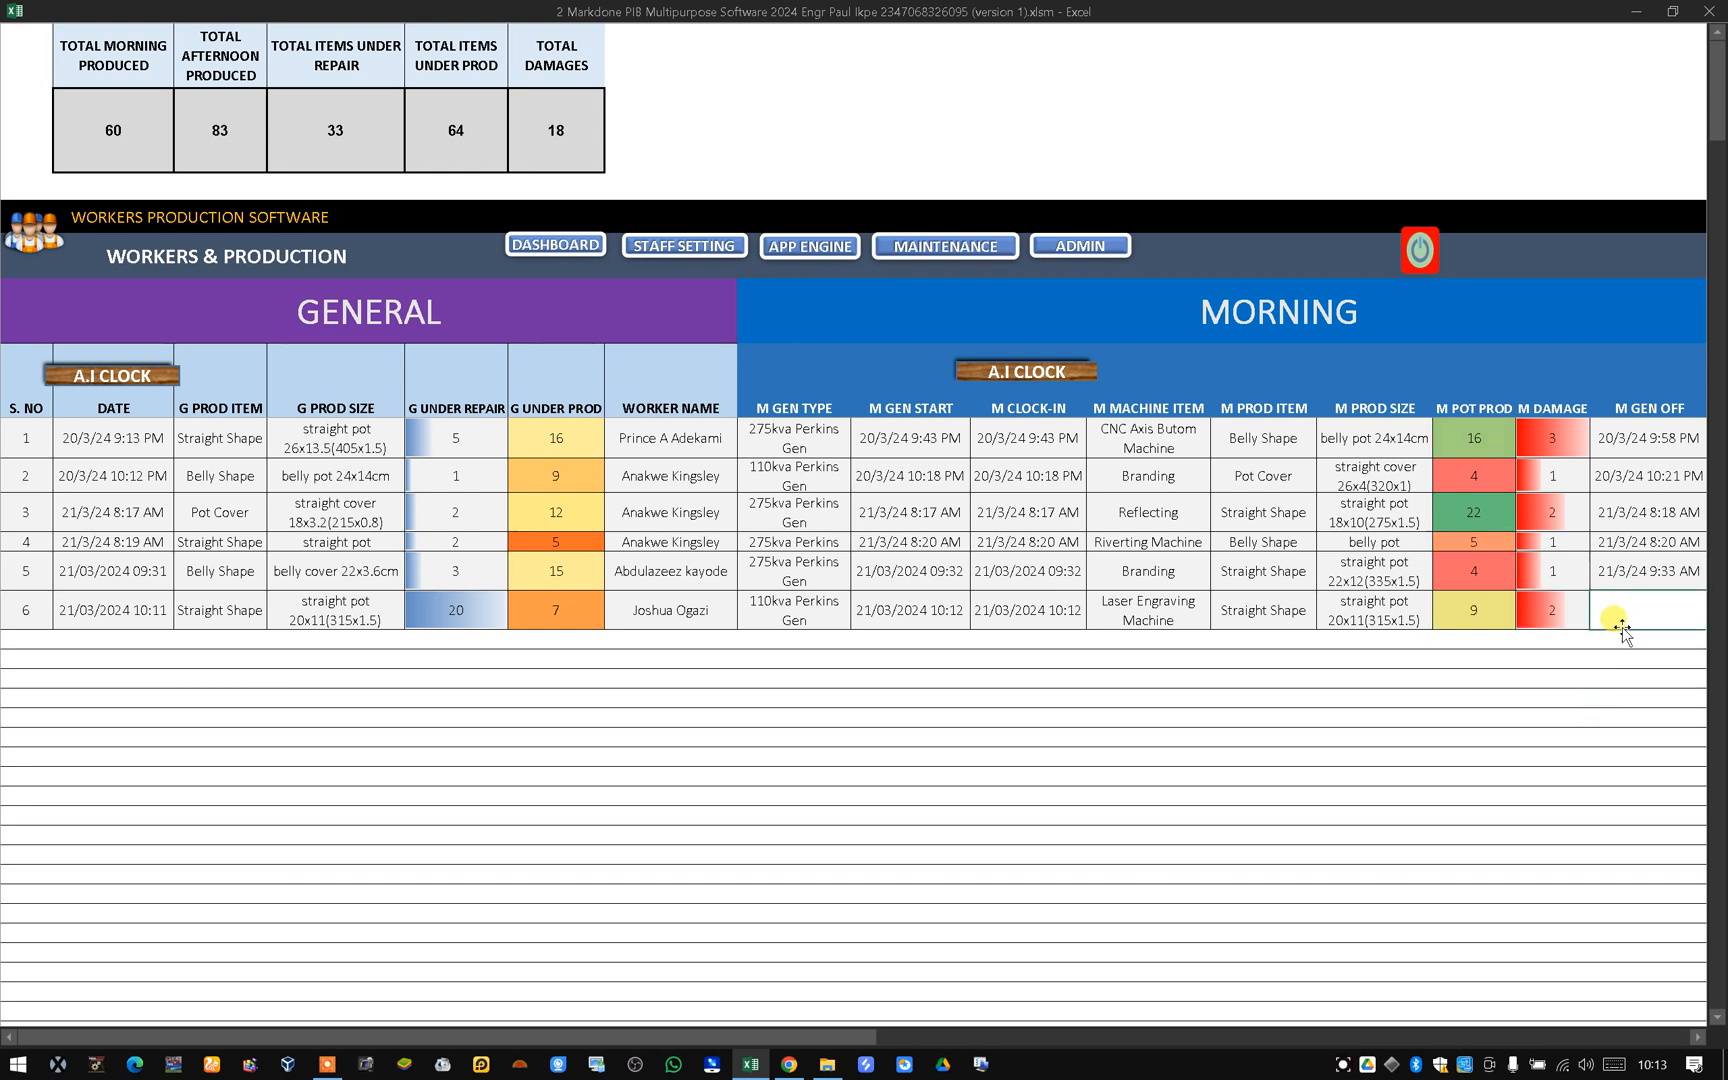
left_click(1699, 1037)
left_click(1699, 1037)
left_click(1699, 1037)
left_click(1699, 1037)
left_click(1699, 1037)
left_click(1699, 1037)
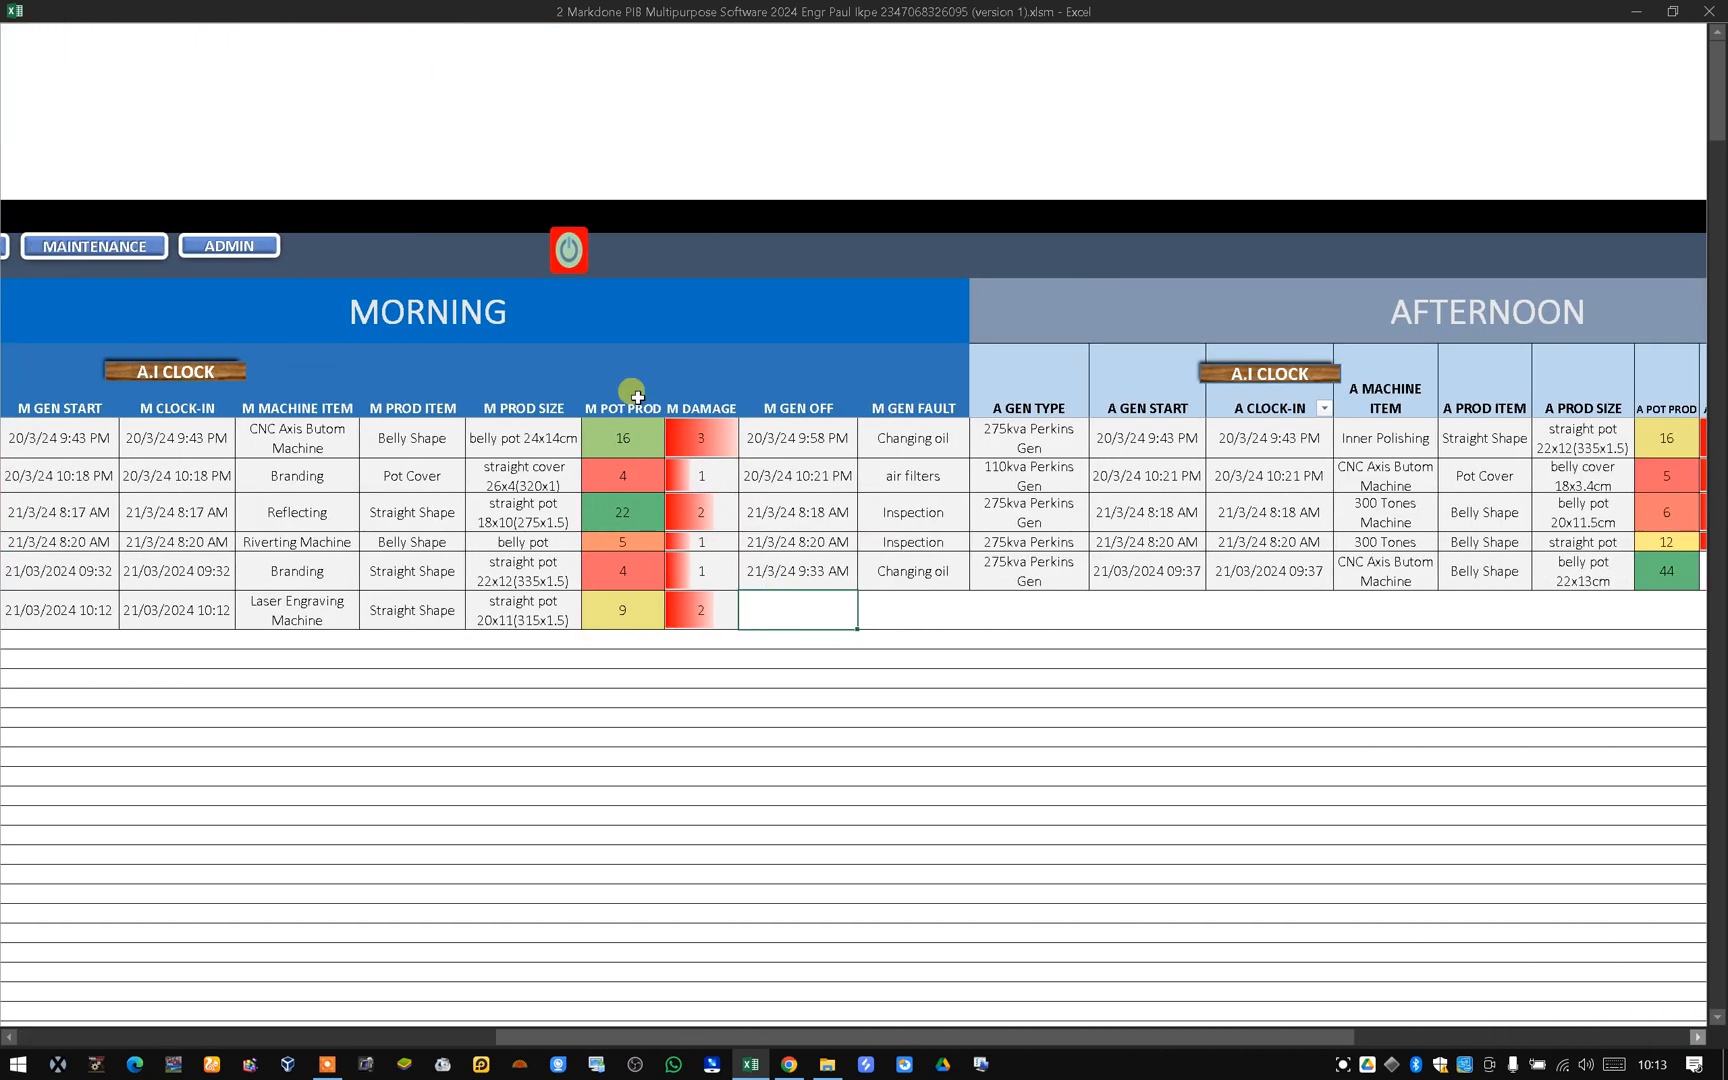
left_click(162, 381)
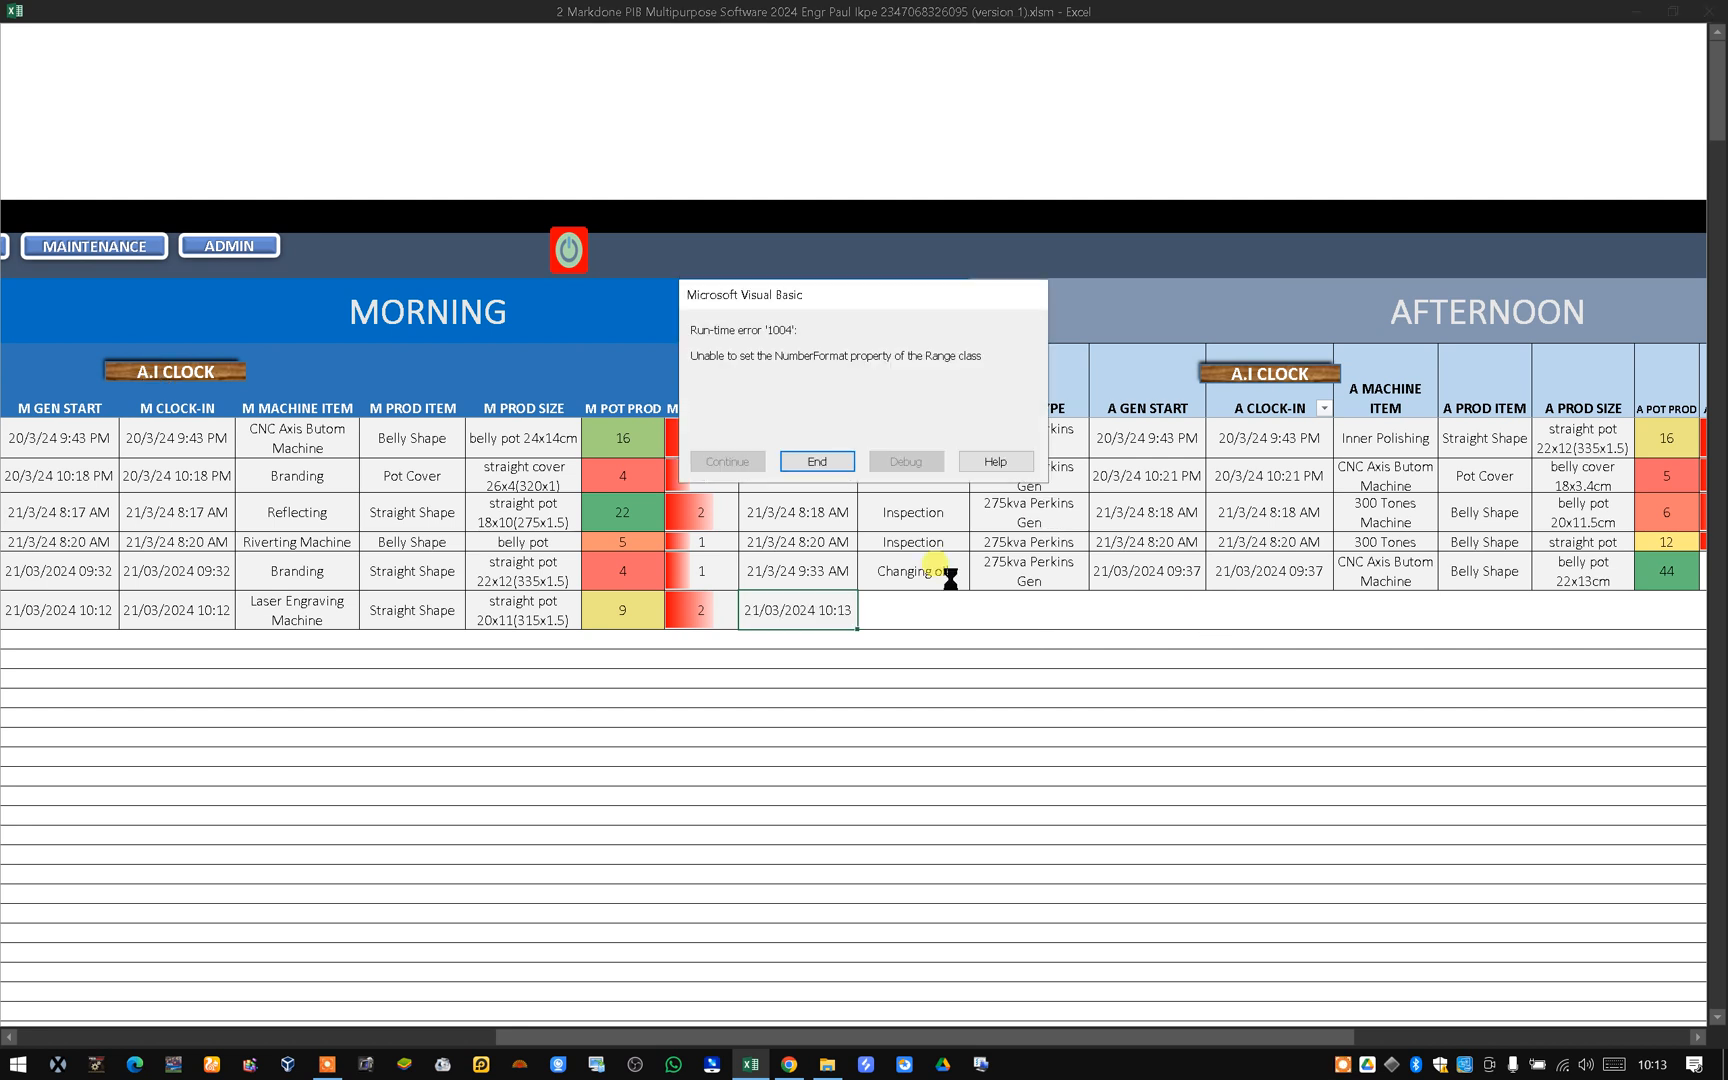
left_click(836, 468)
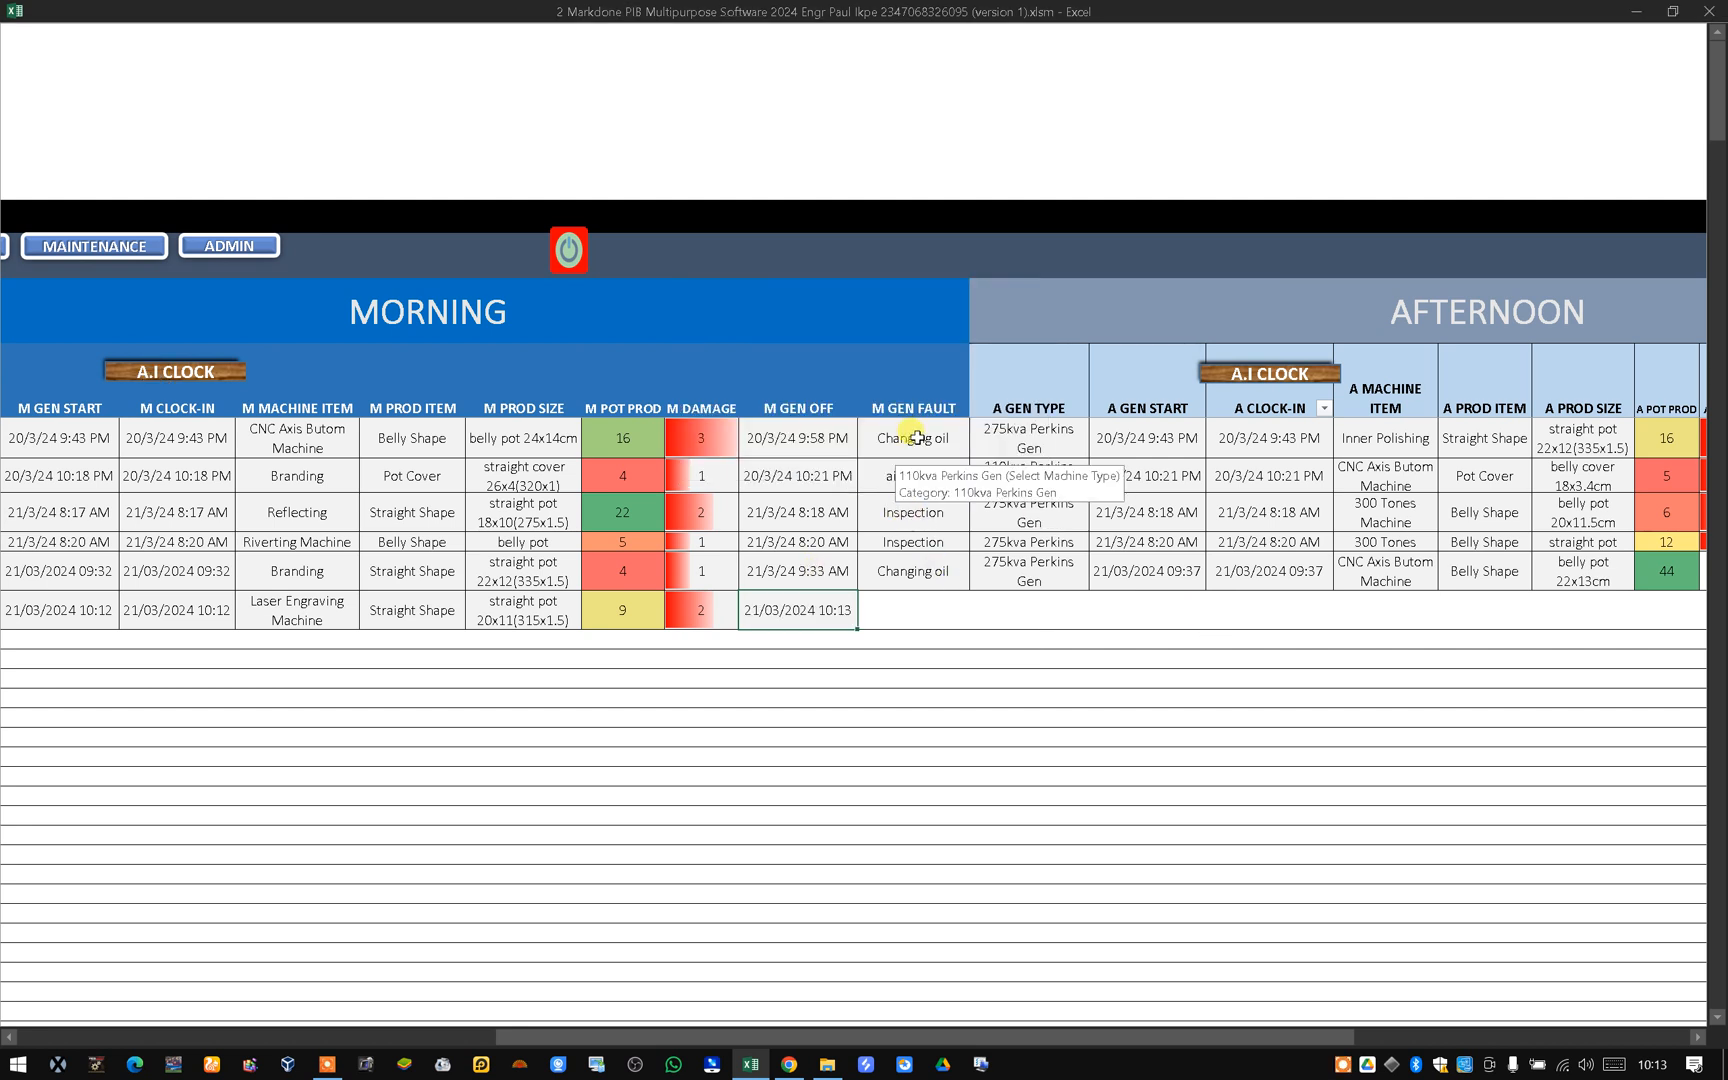
Set the morning generator fault for the new row to spark plugs.
left_click(918, 612)
left_click(978, 621)
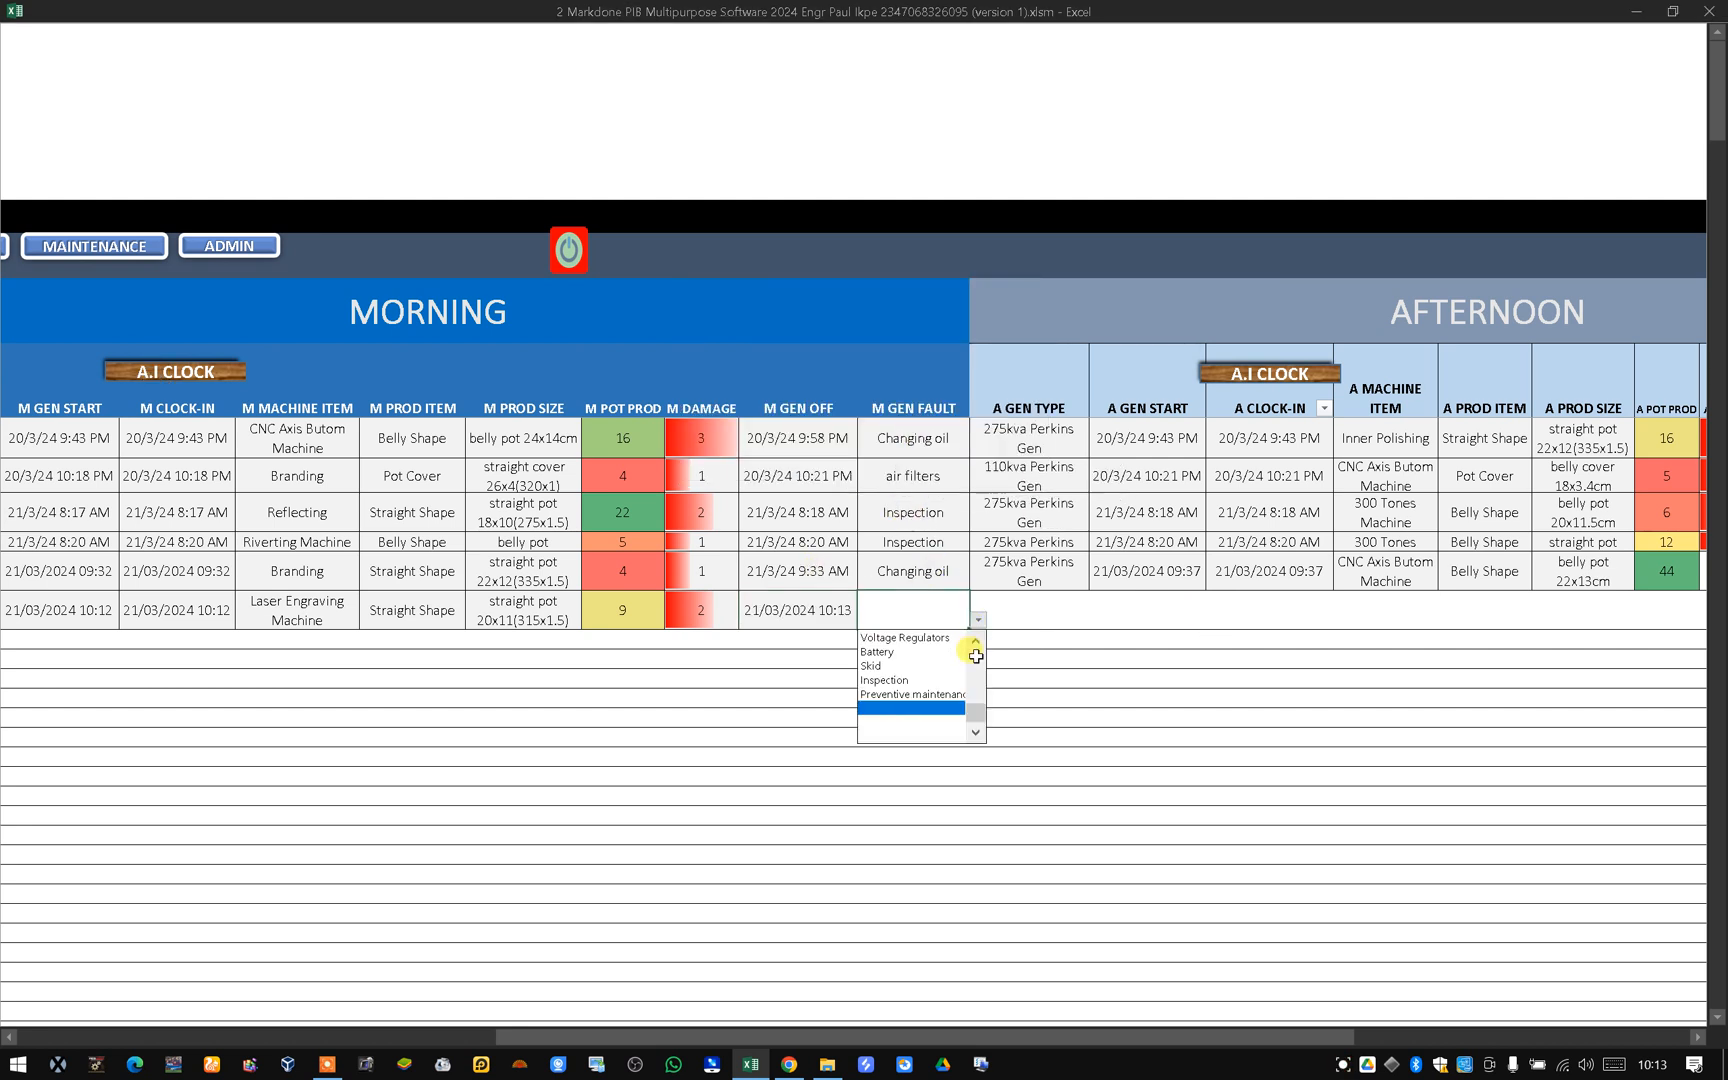
left_click_drag(976, 718, 976, 648)
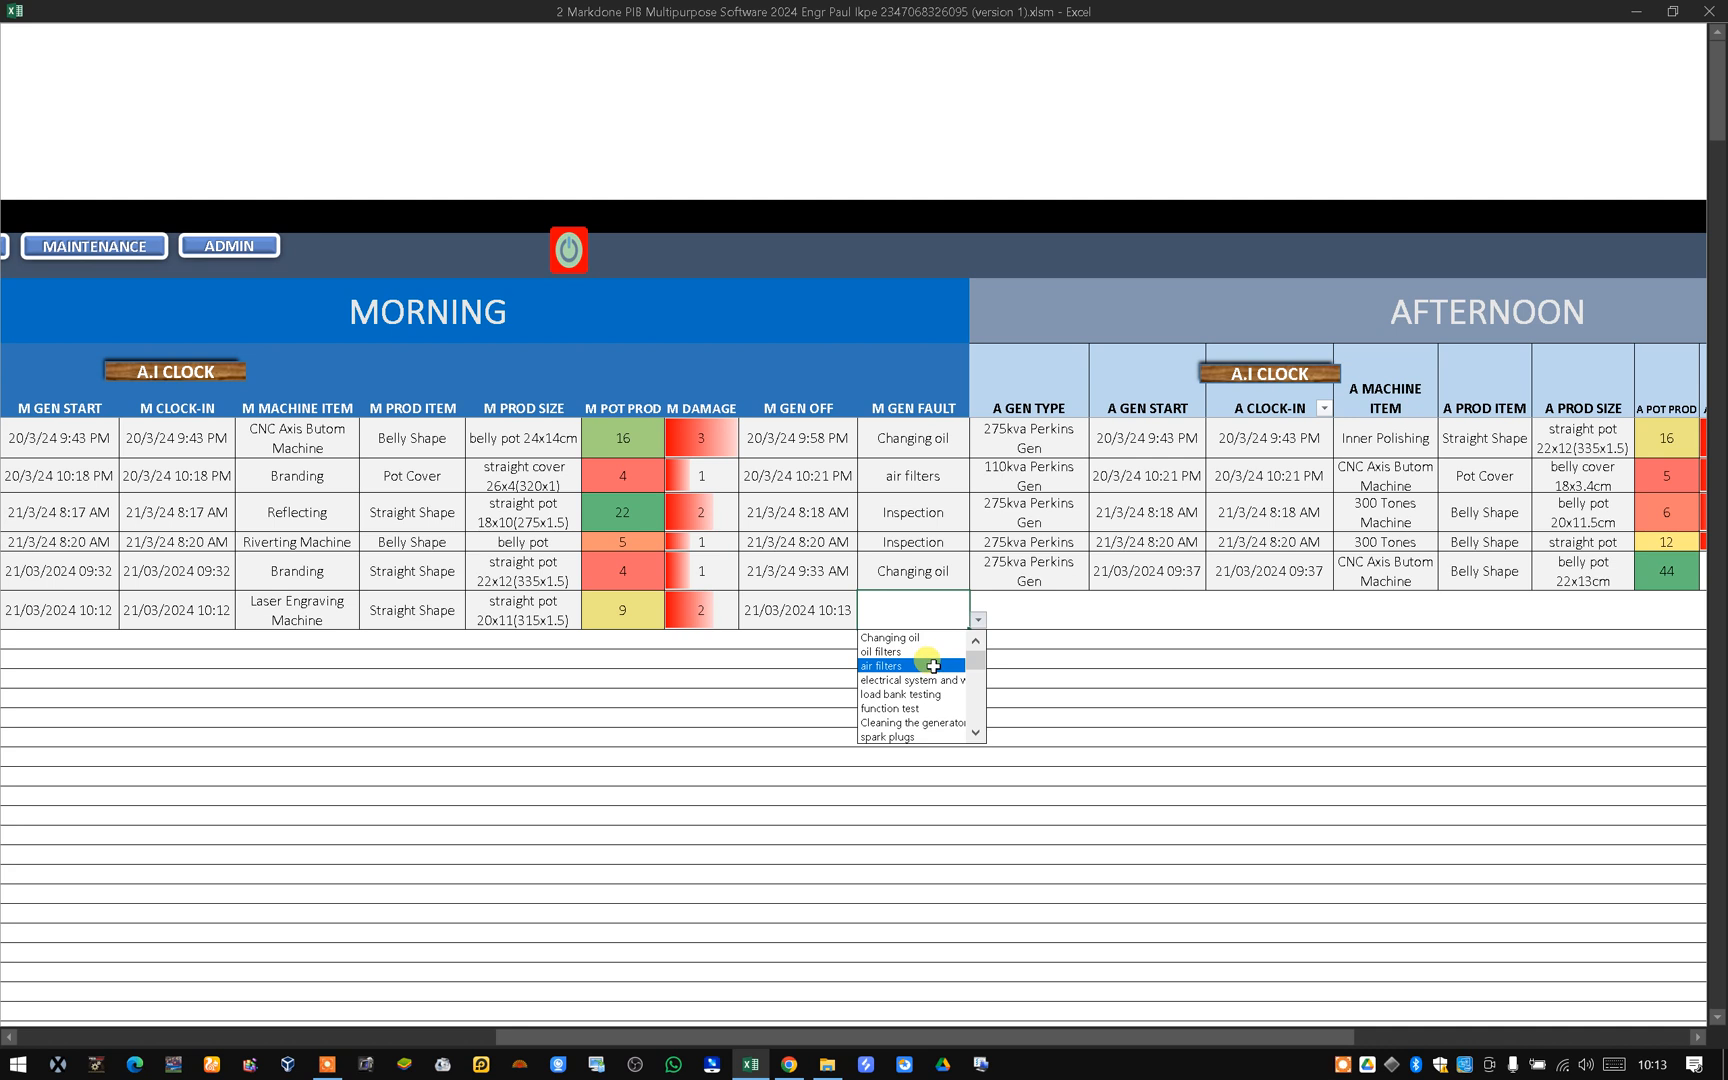
left_click(935, 736)
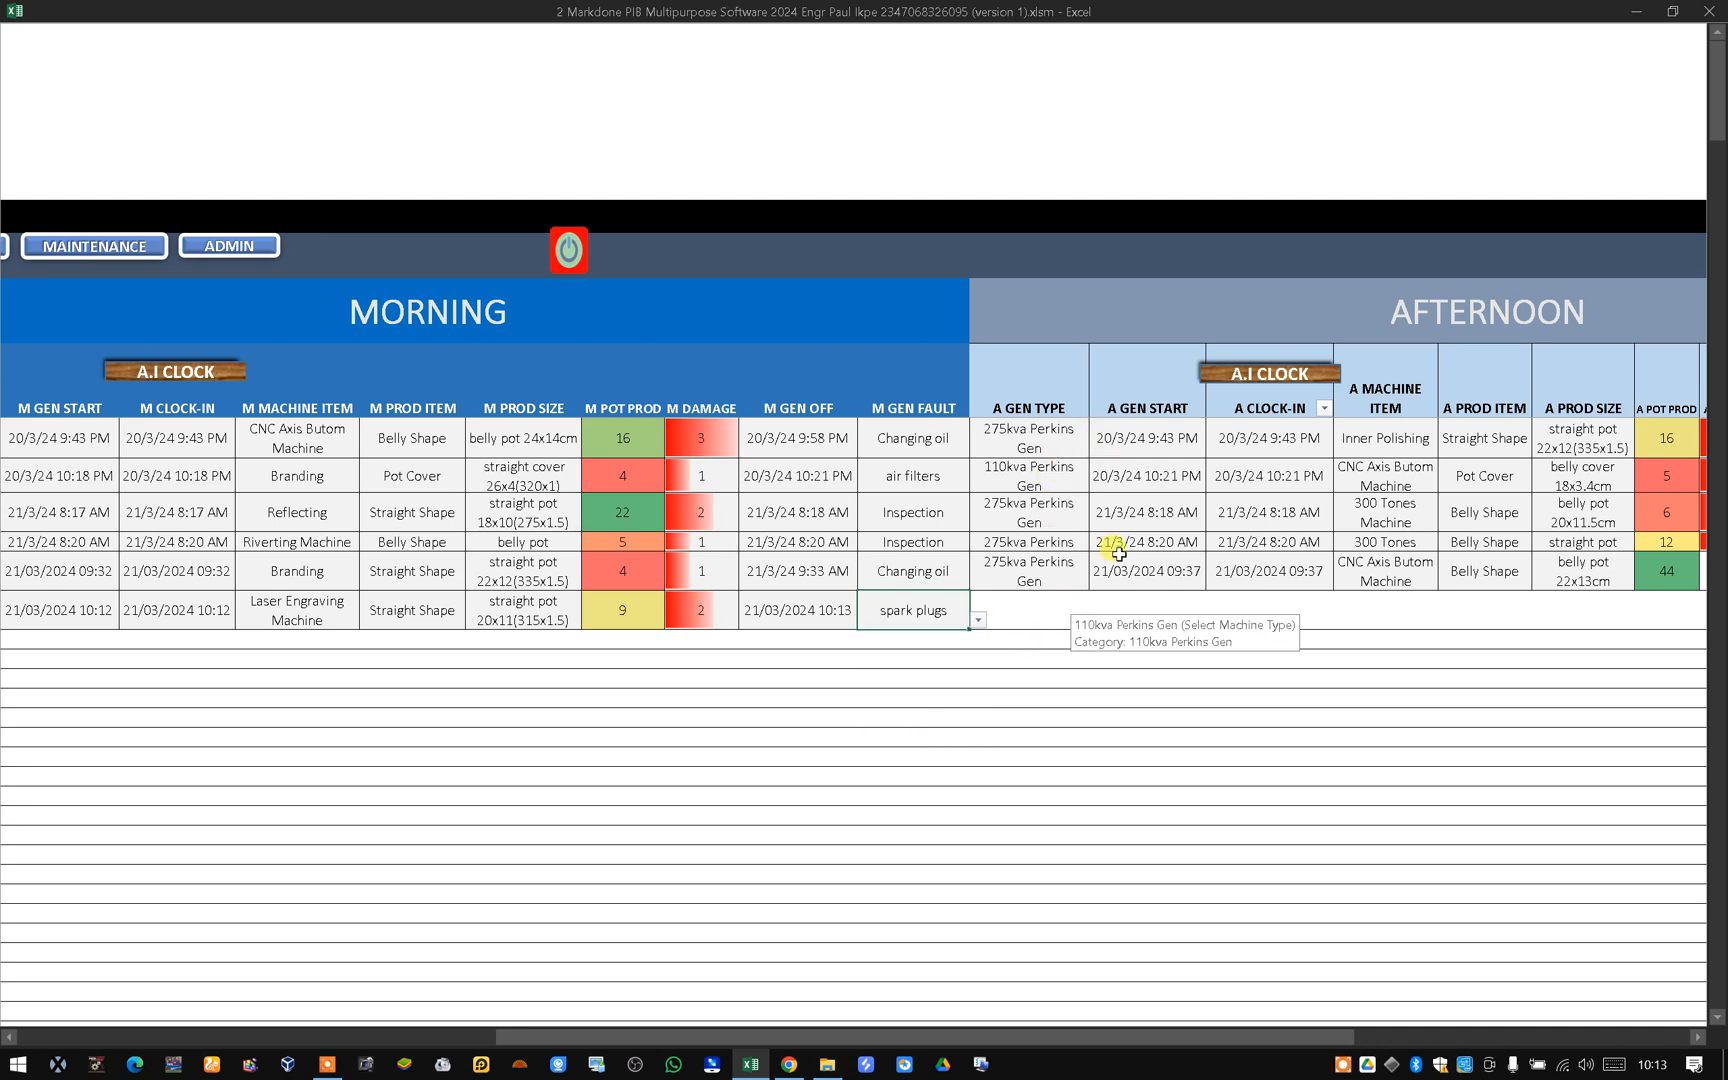
Set the afternoon generator type for the new row to 275kva Perkins Gen.
left_click(1035, 612)
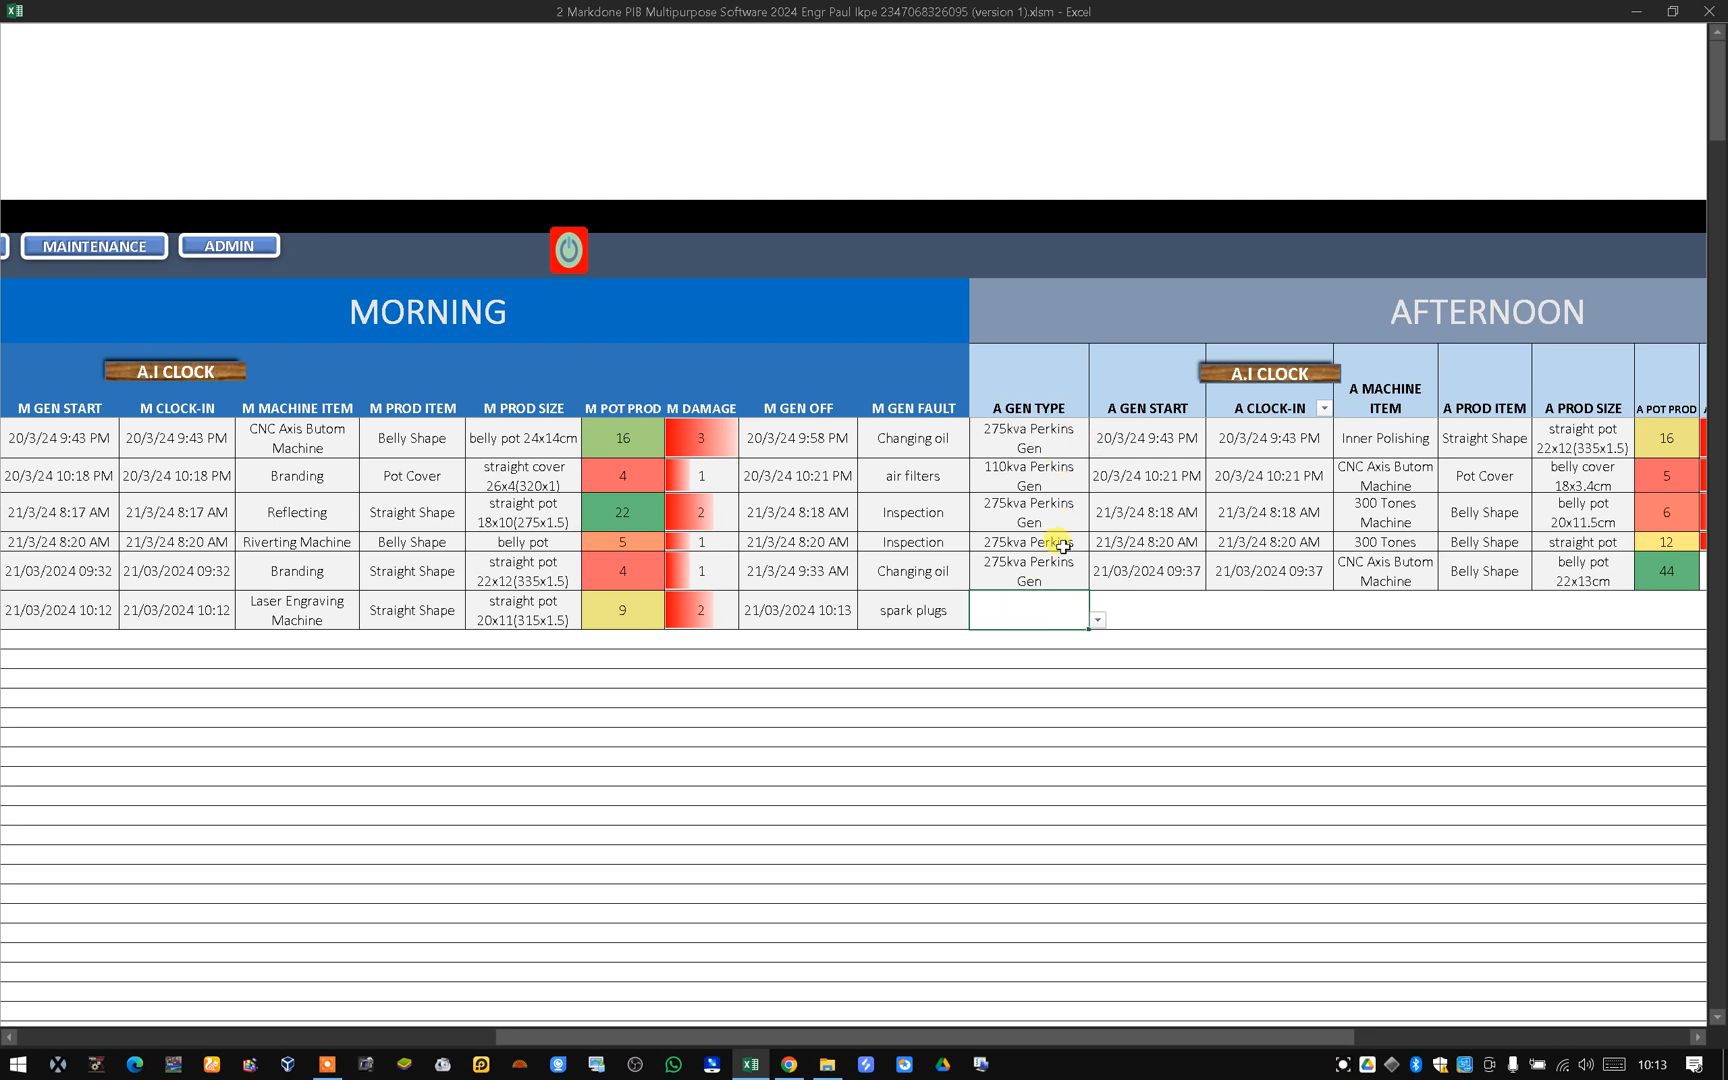
left_click(1097, 620)
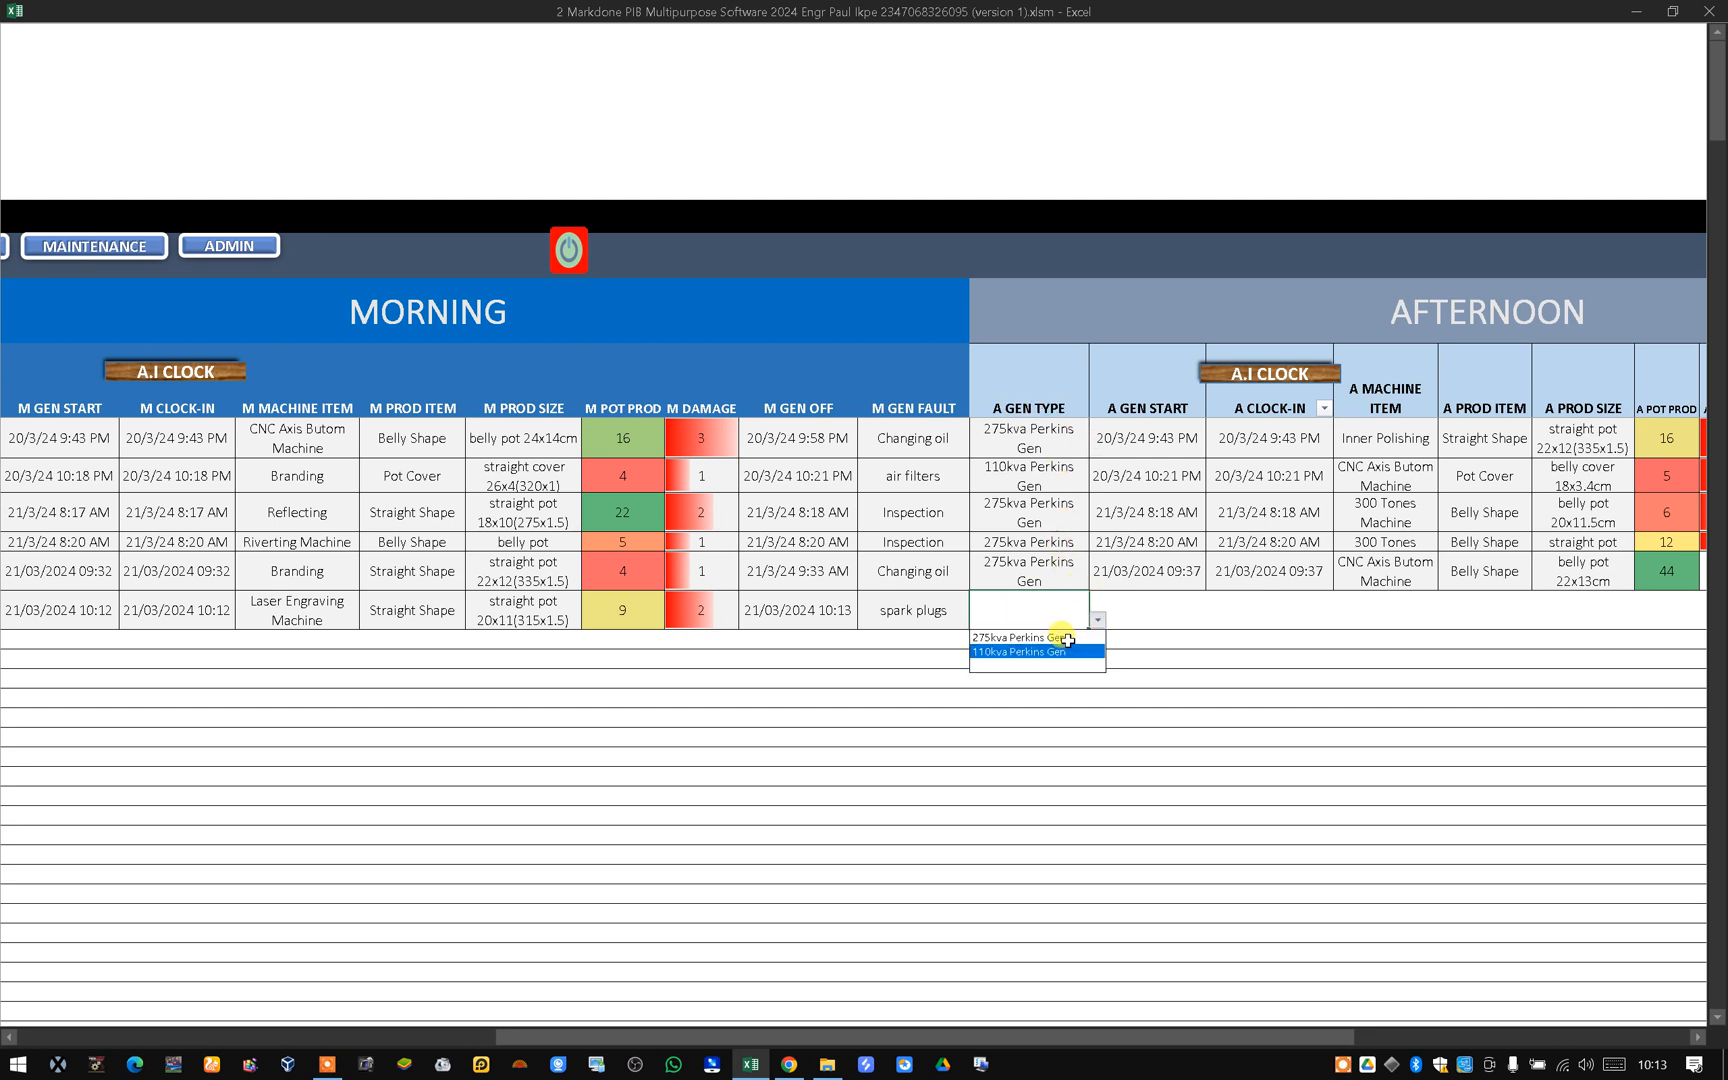
left_click(1065, 637)
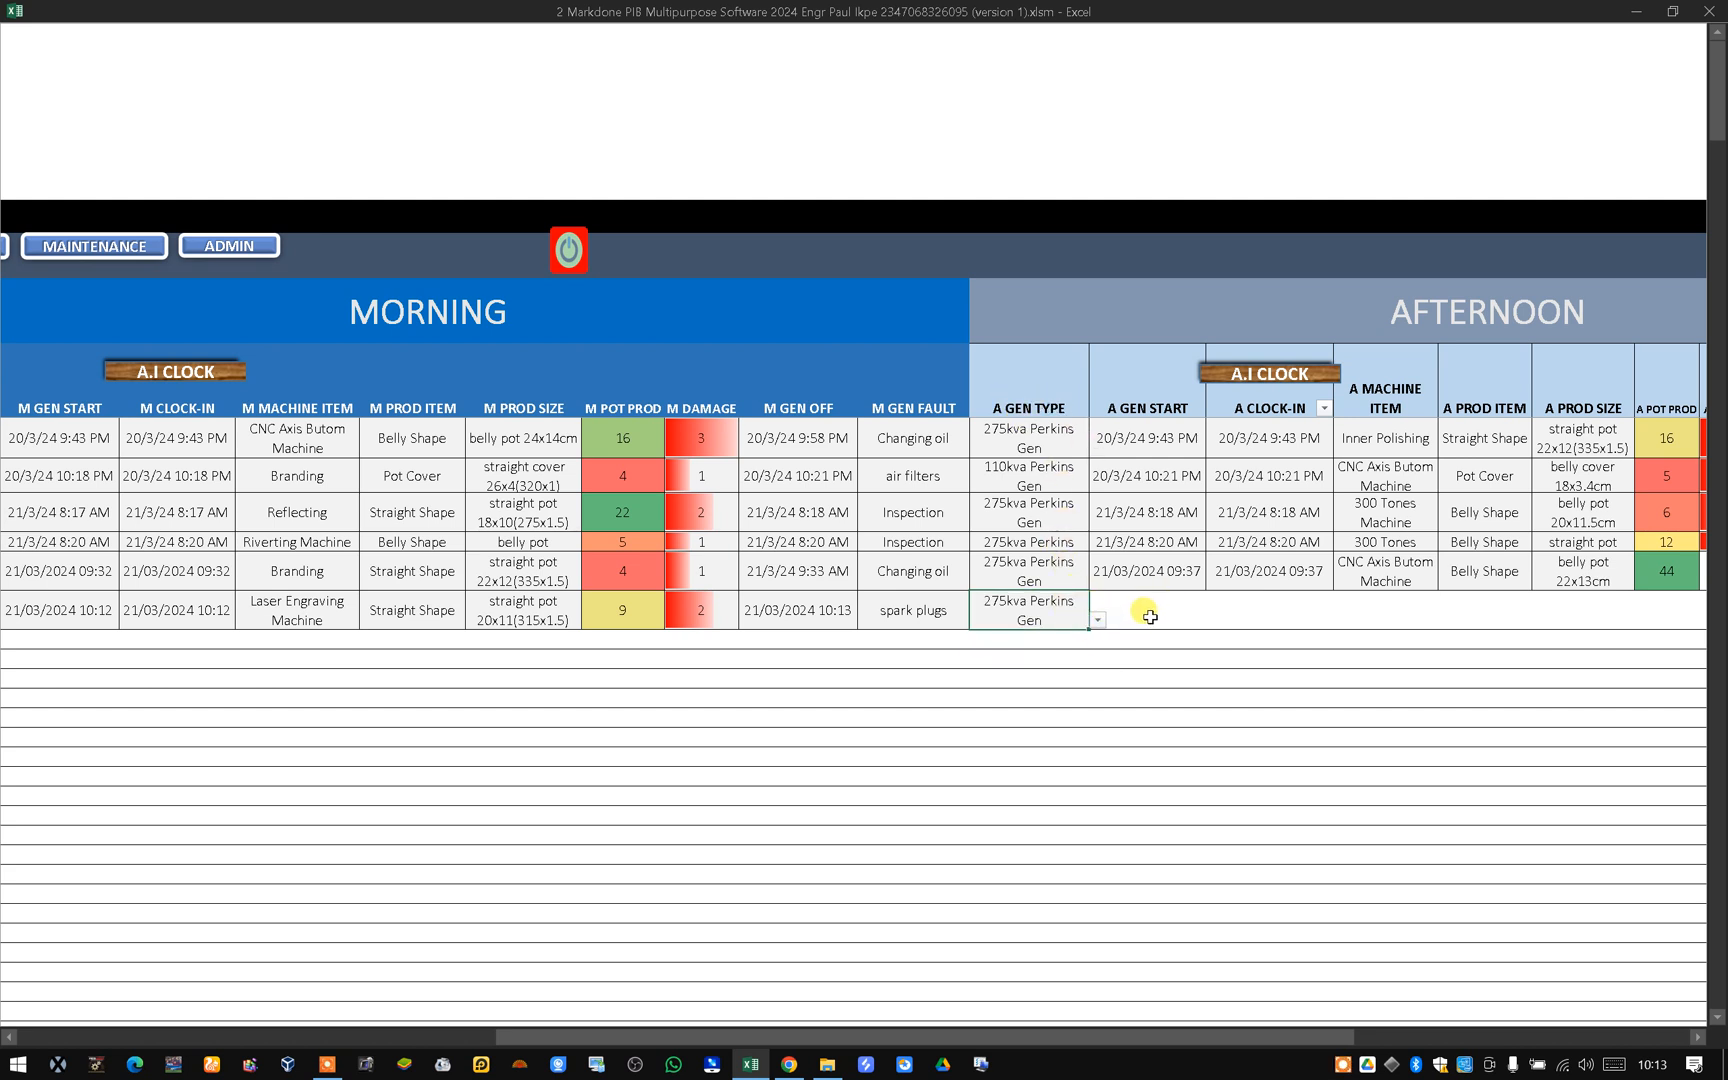
Stamp the afternoon generator start and clock-in times with the Afternoon A.I Clock, ending each run-time error dialog.
left_click(1120, 618)
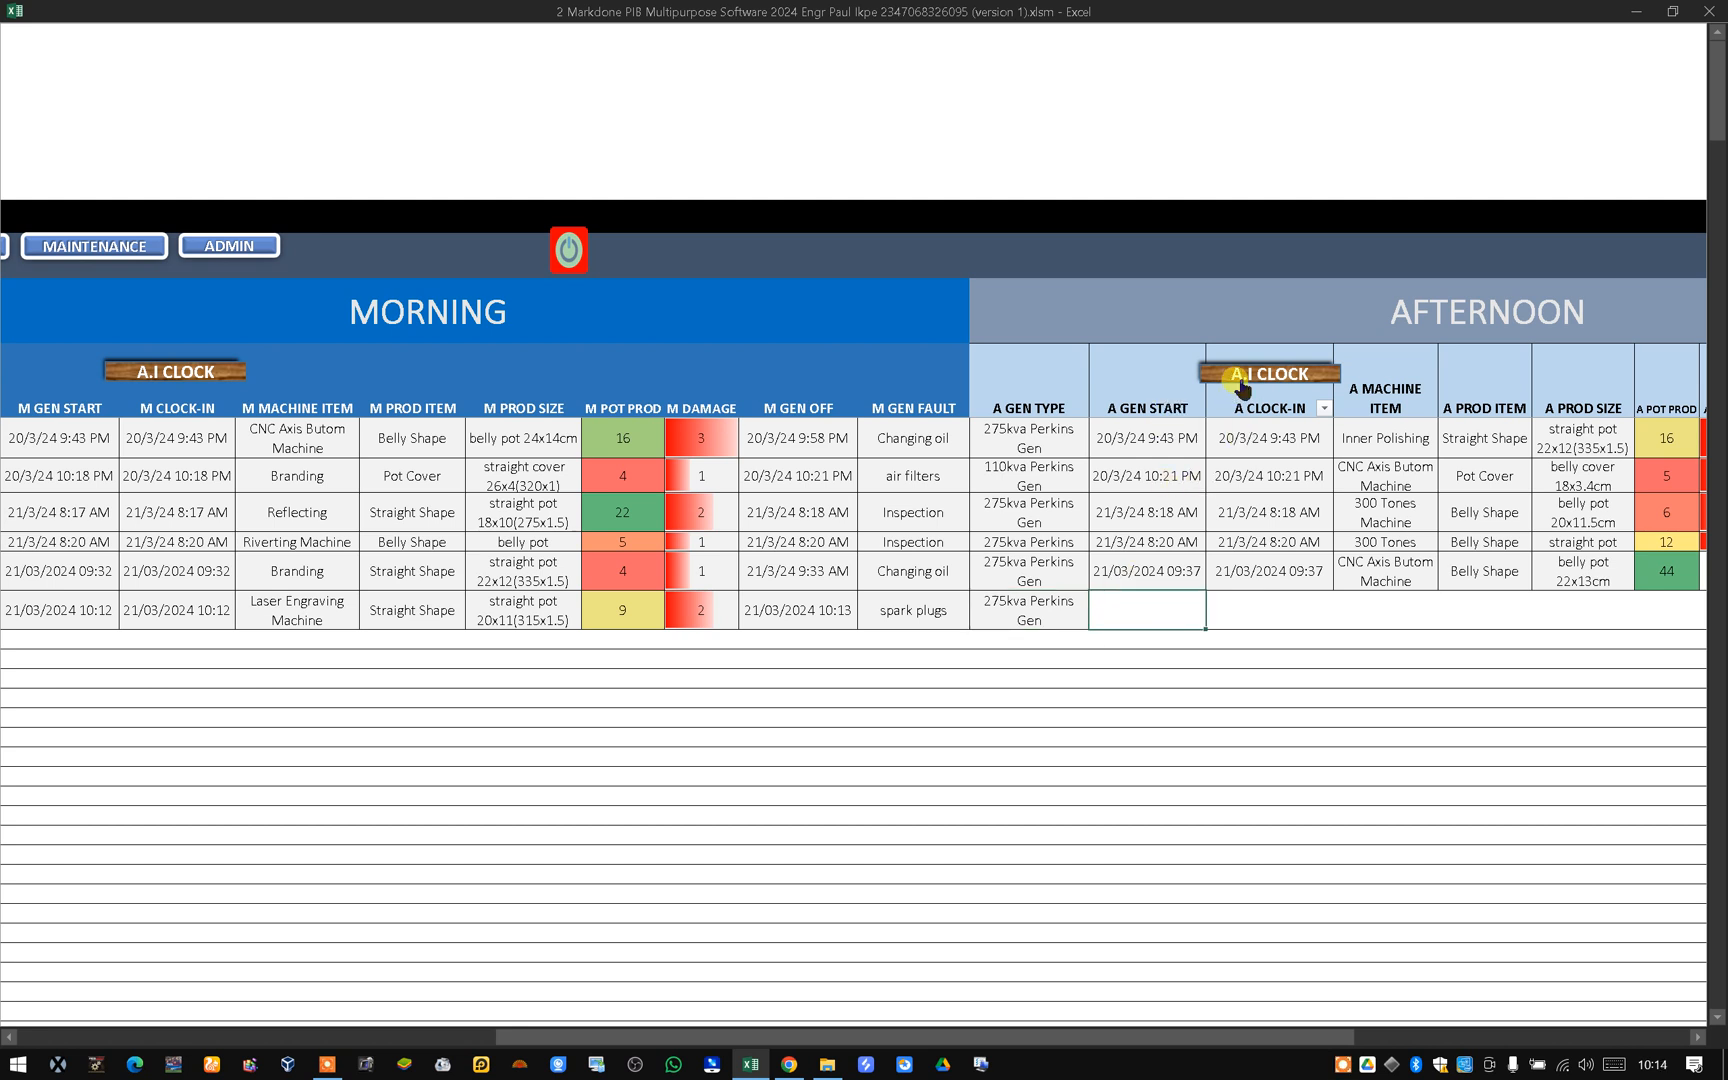
left_click(205, 367)
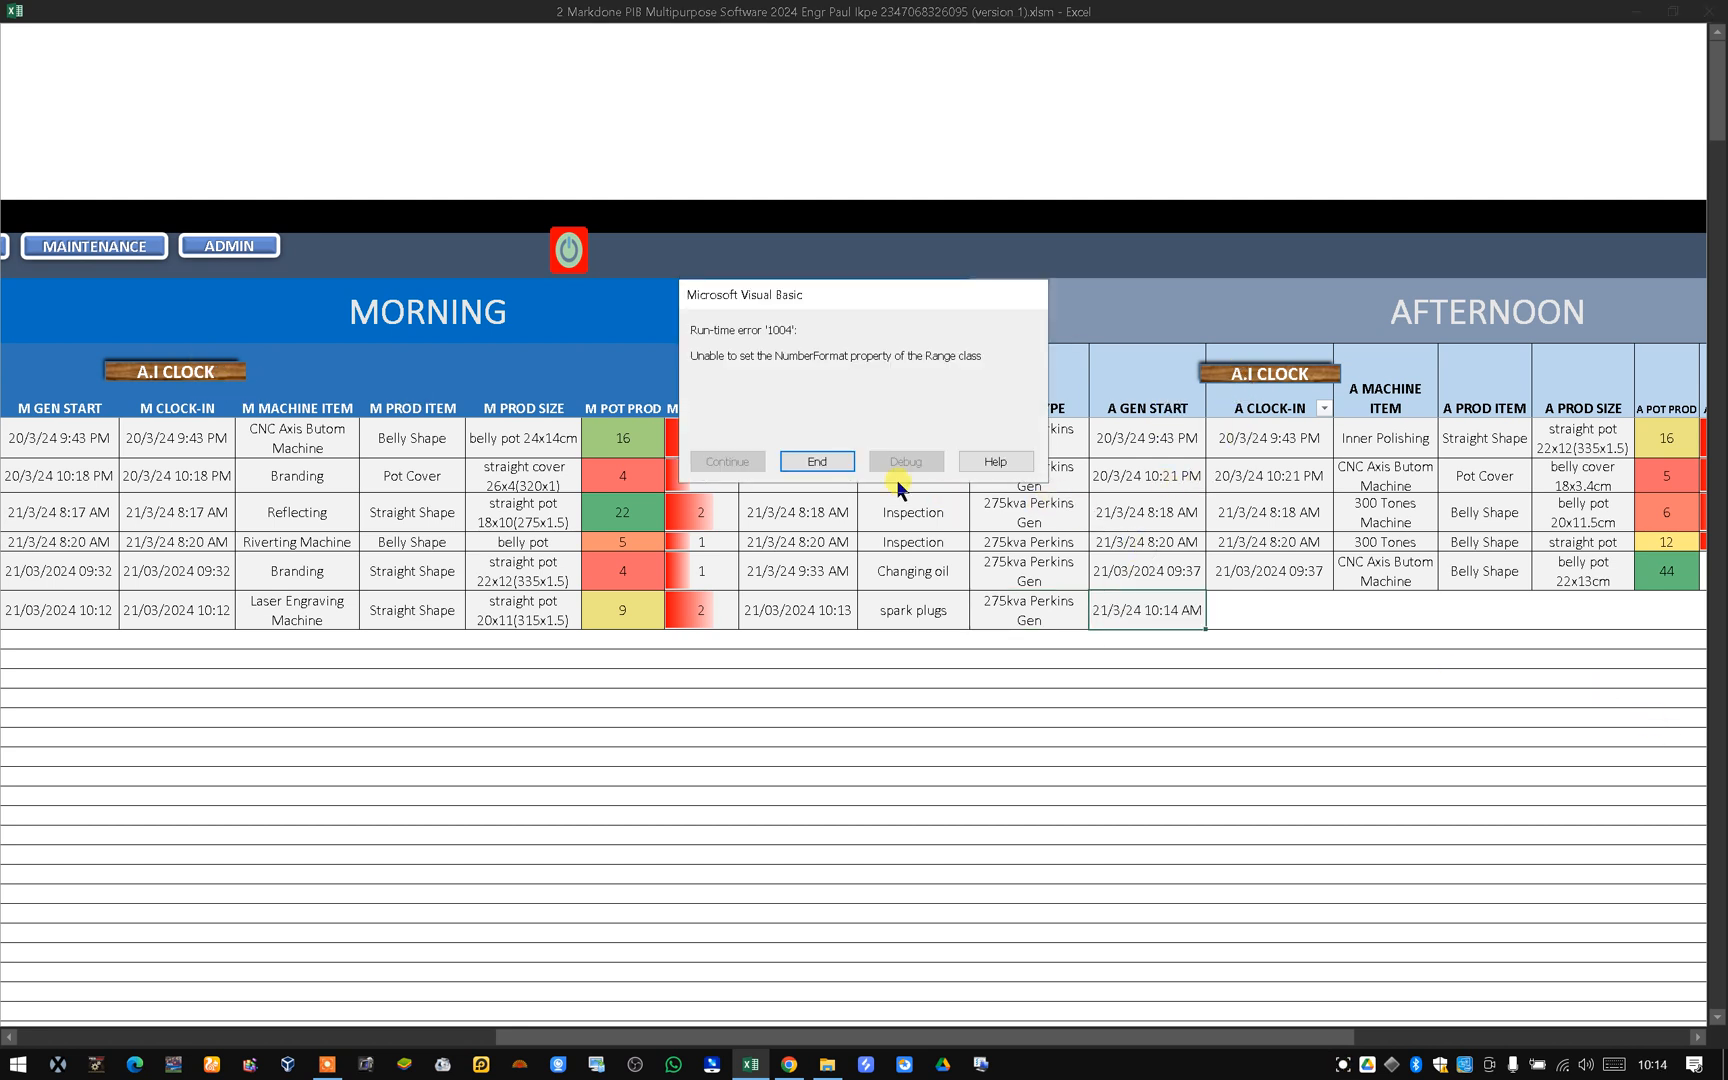
left_click(815, 460)
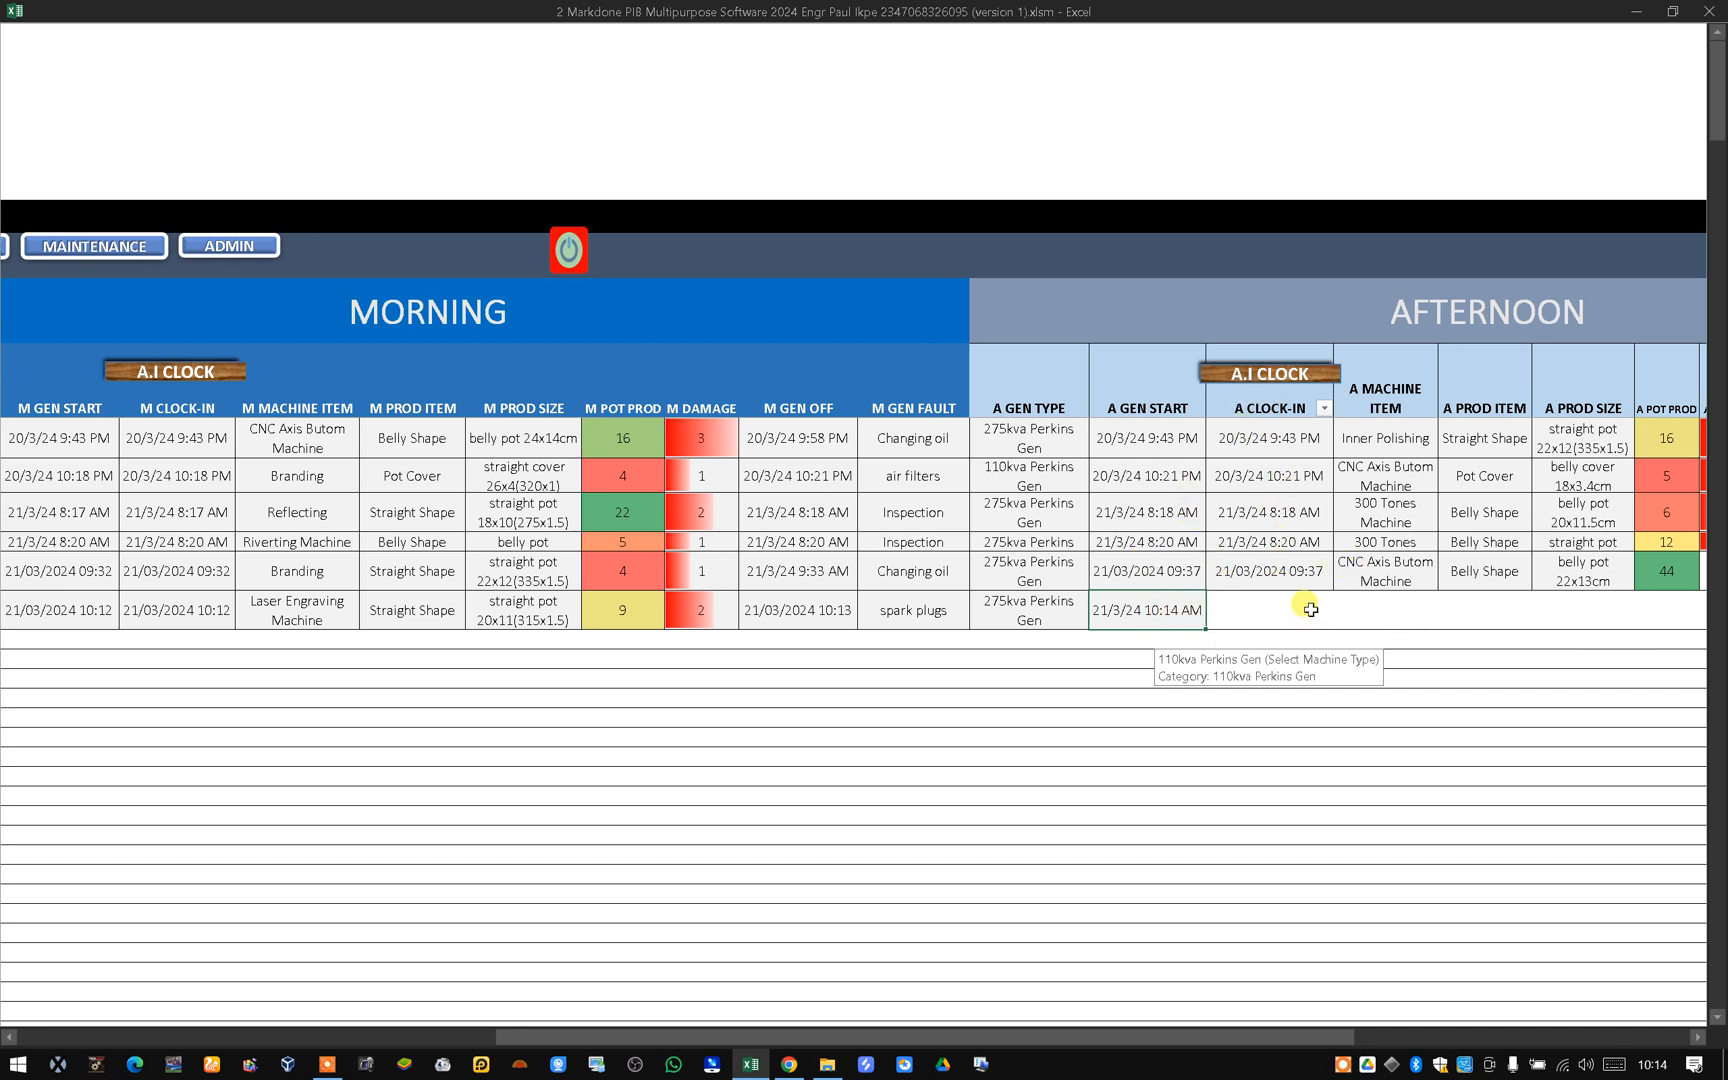
left_click(1265, 383)
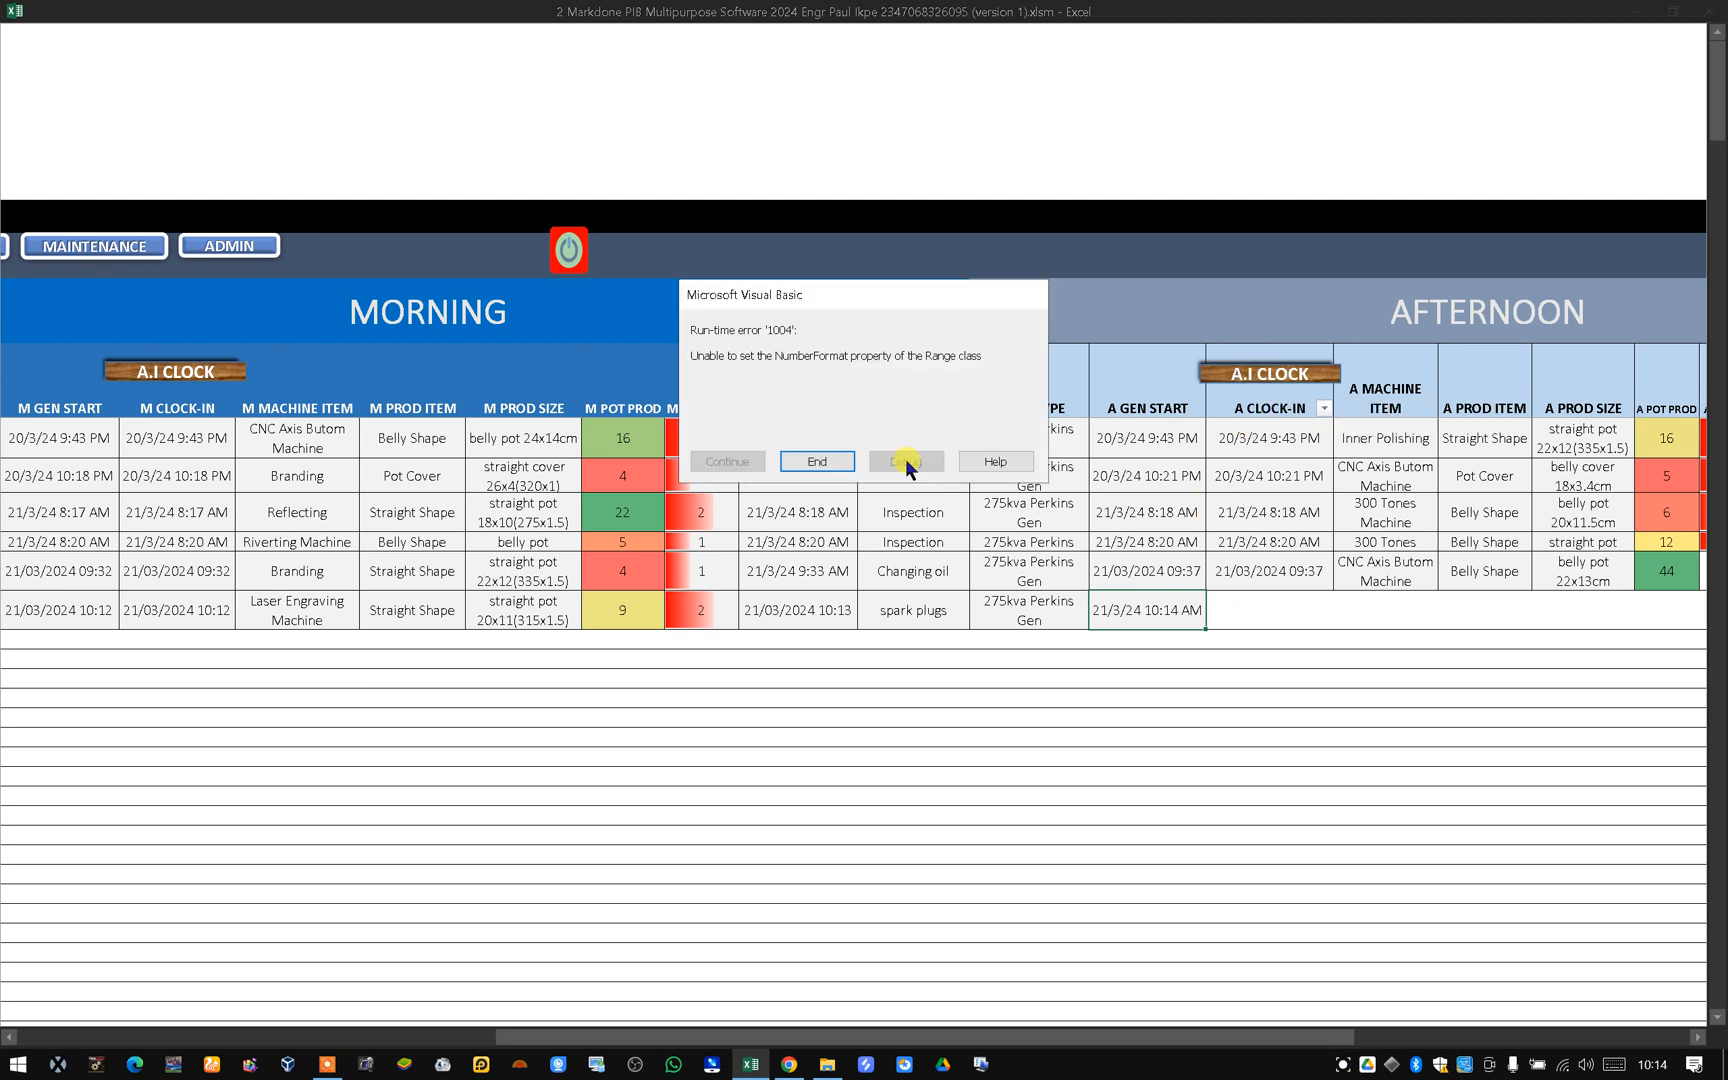
left_click(818, 461)
left_click(1263, 608)
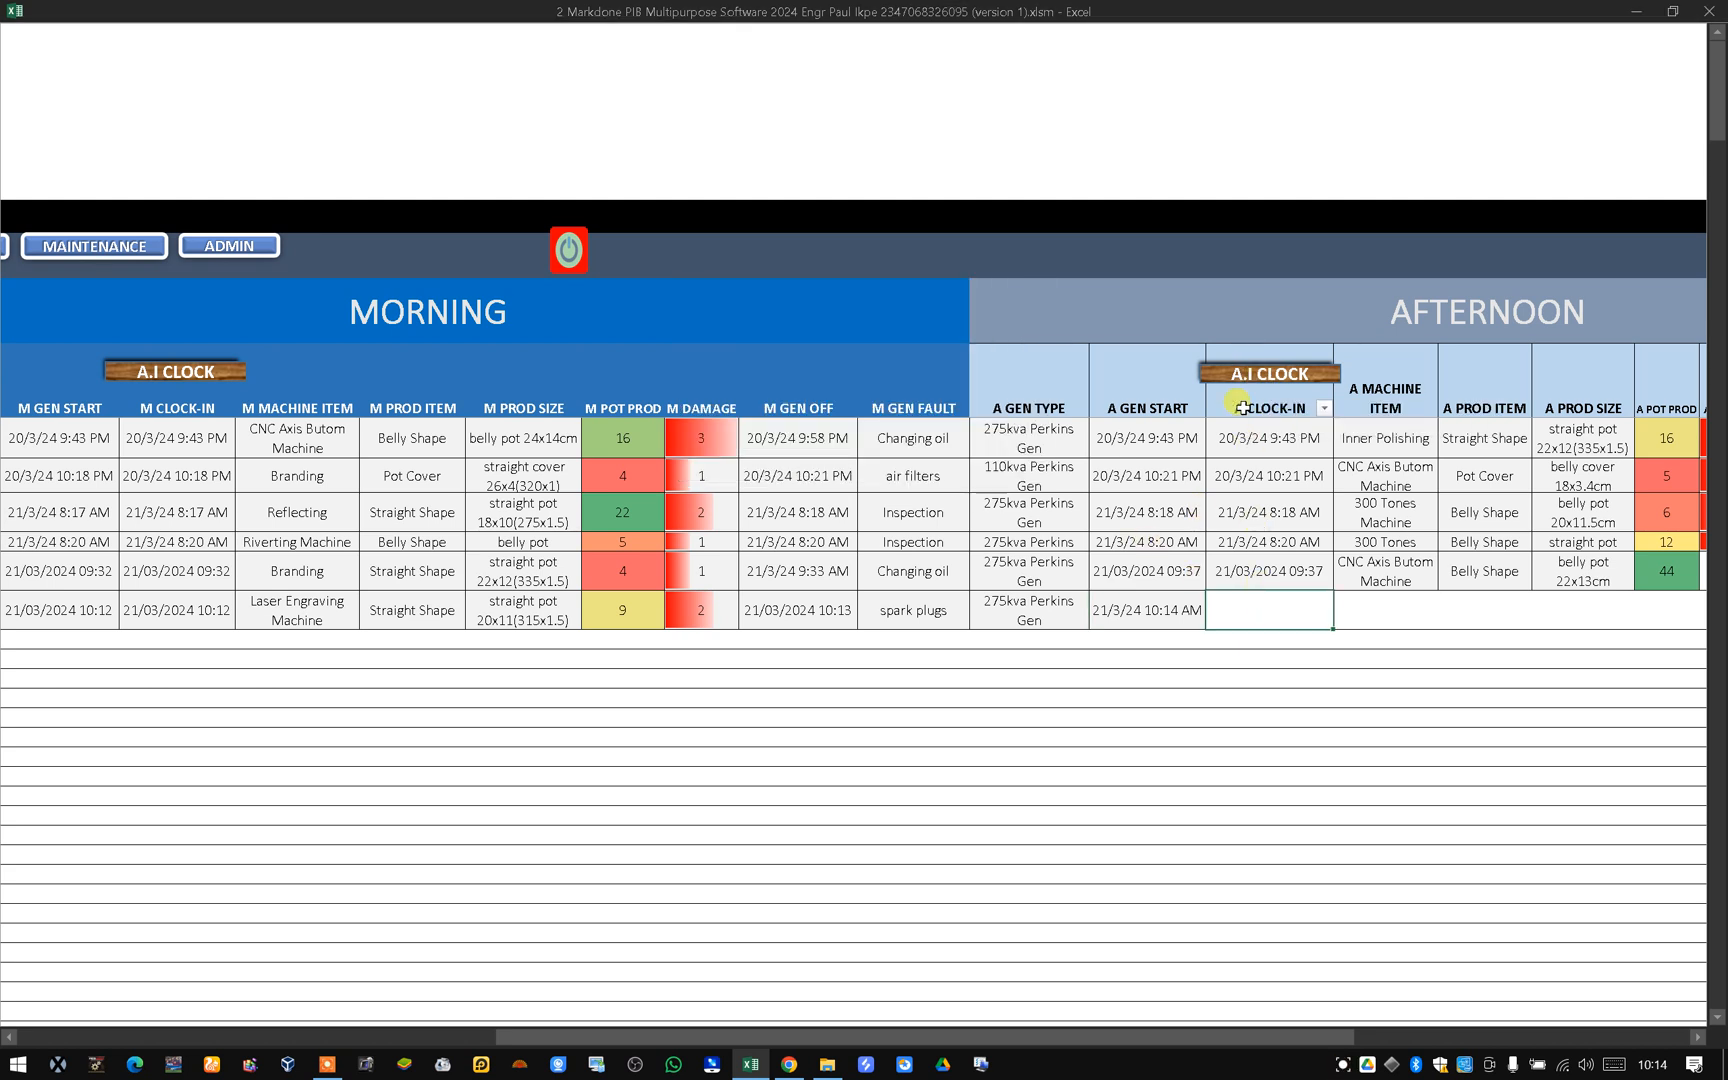
left_click(1262, 375)
left_click(817, 461)
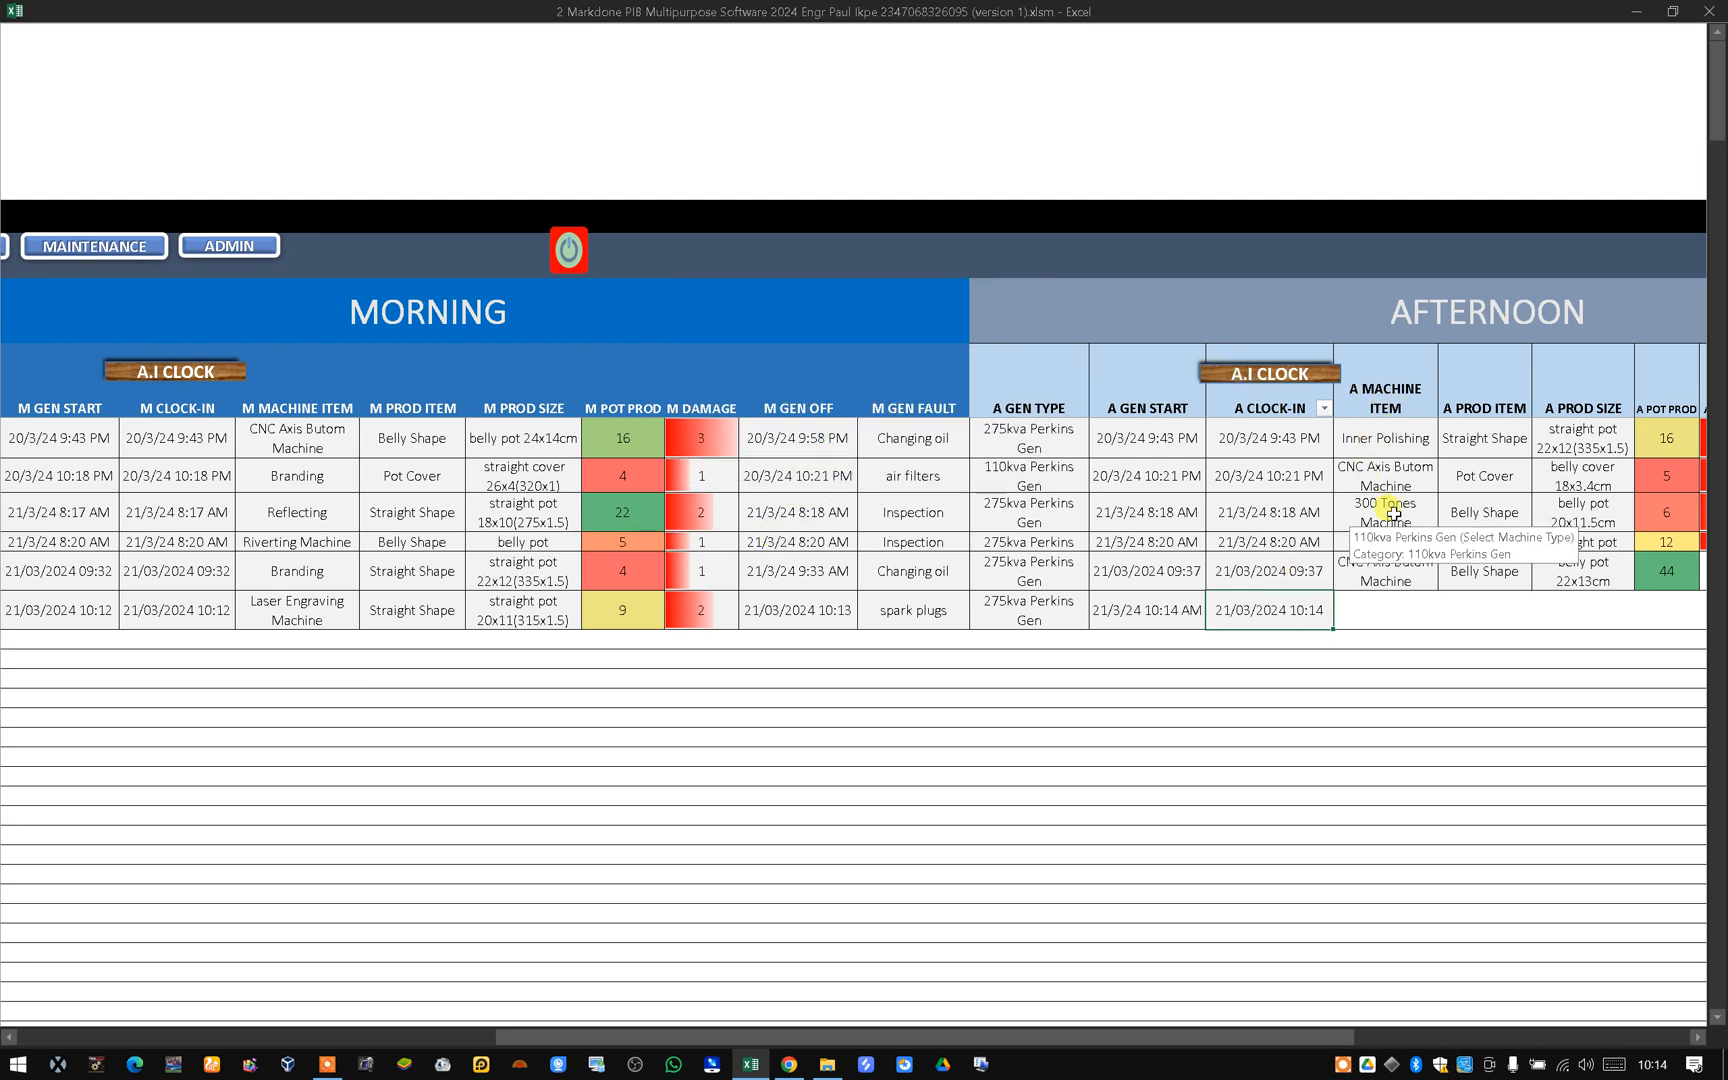
Set the afternoon machine item for the new row to Punching Hole Machine.
left_click(1394, 608)
left_click(1446, 619)
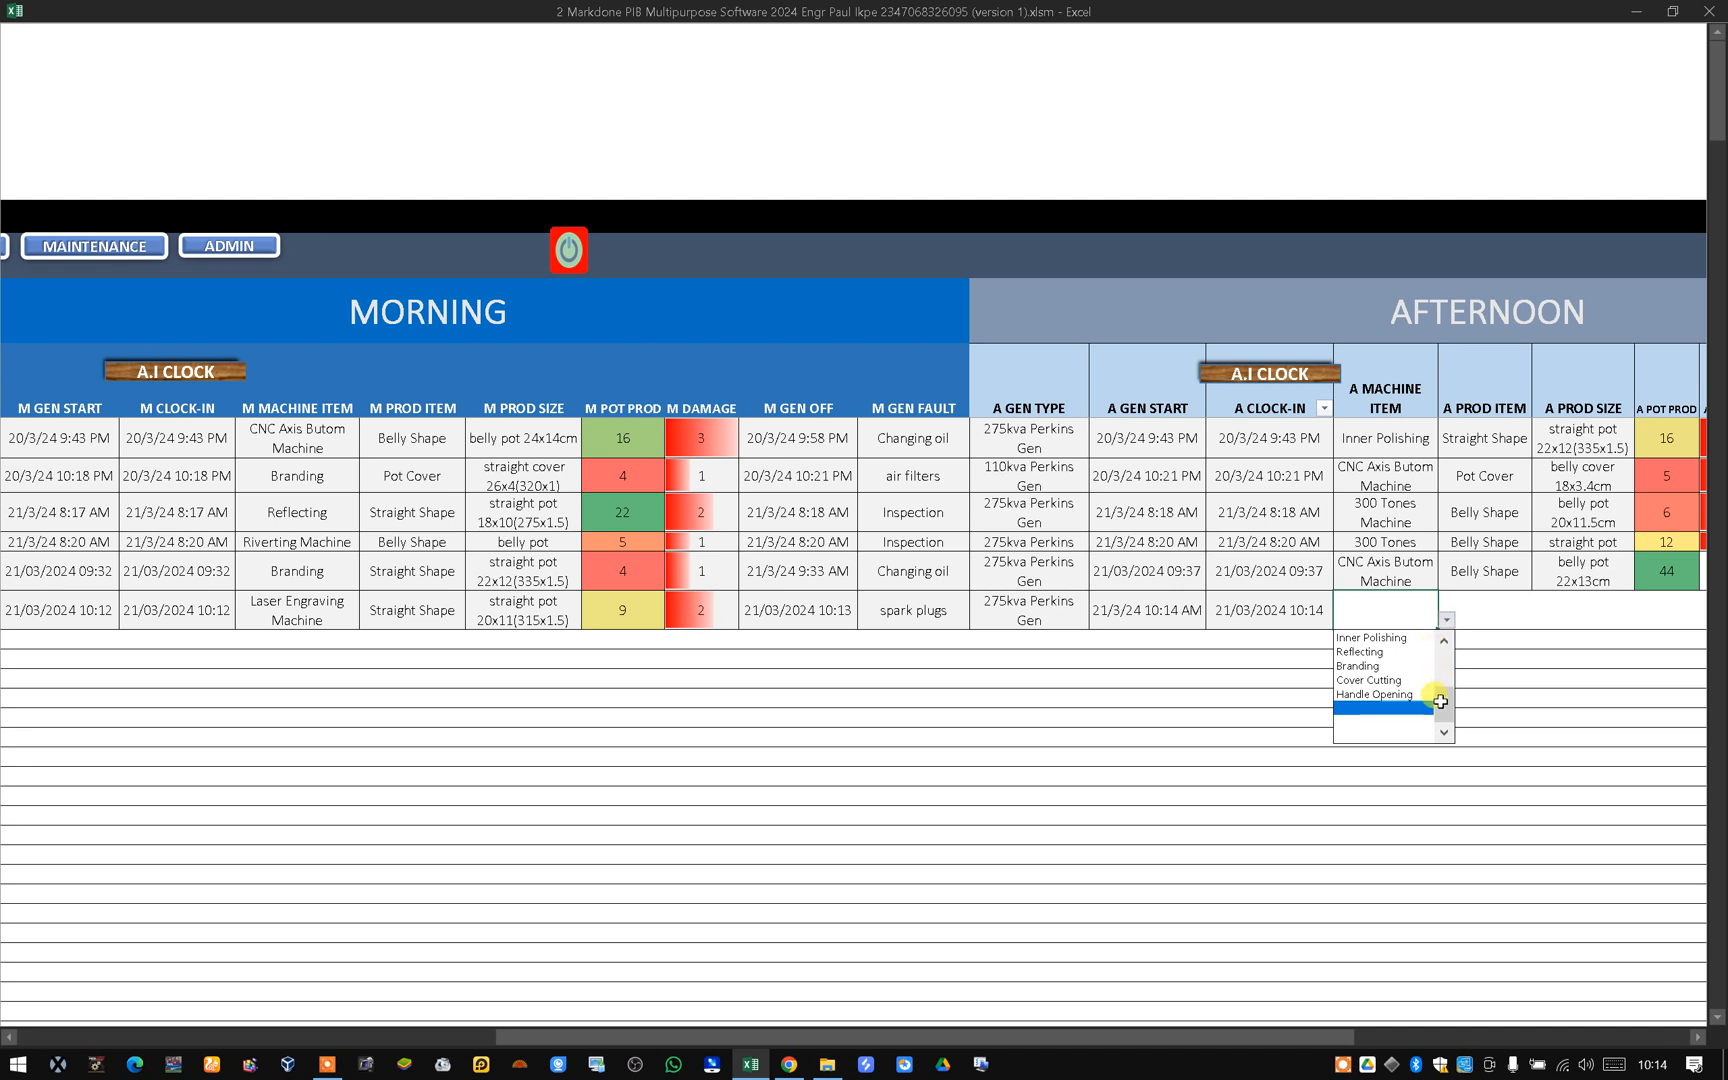
left_click_drag(1442, 702, 1446, 675)
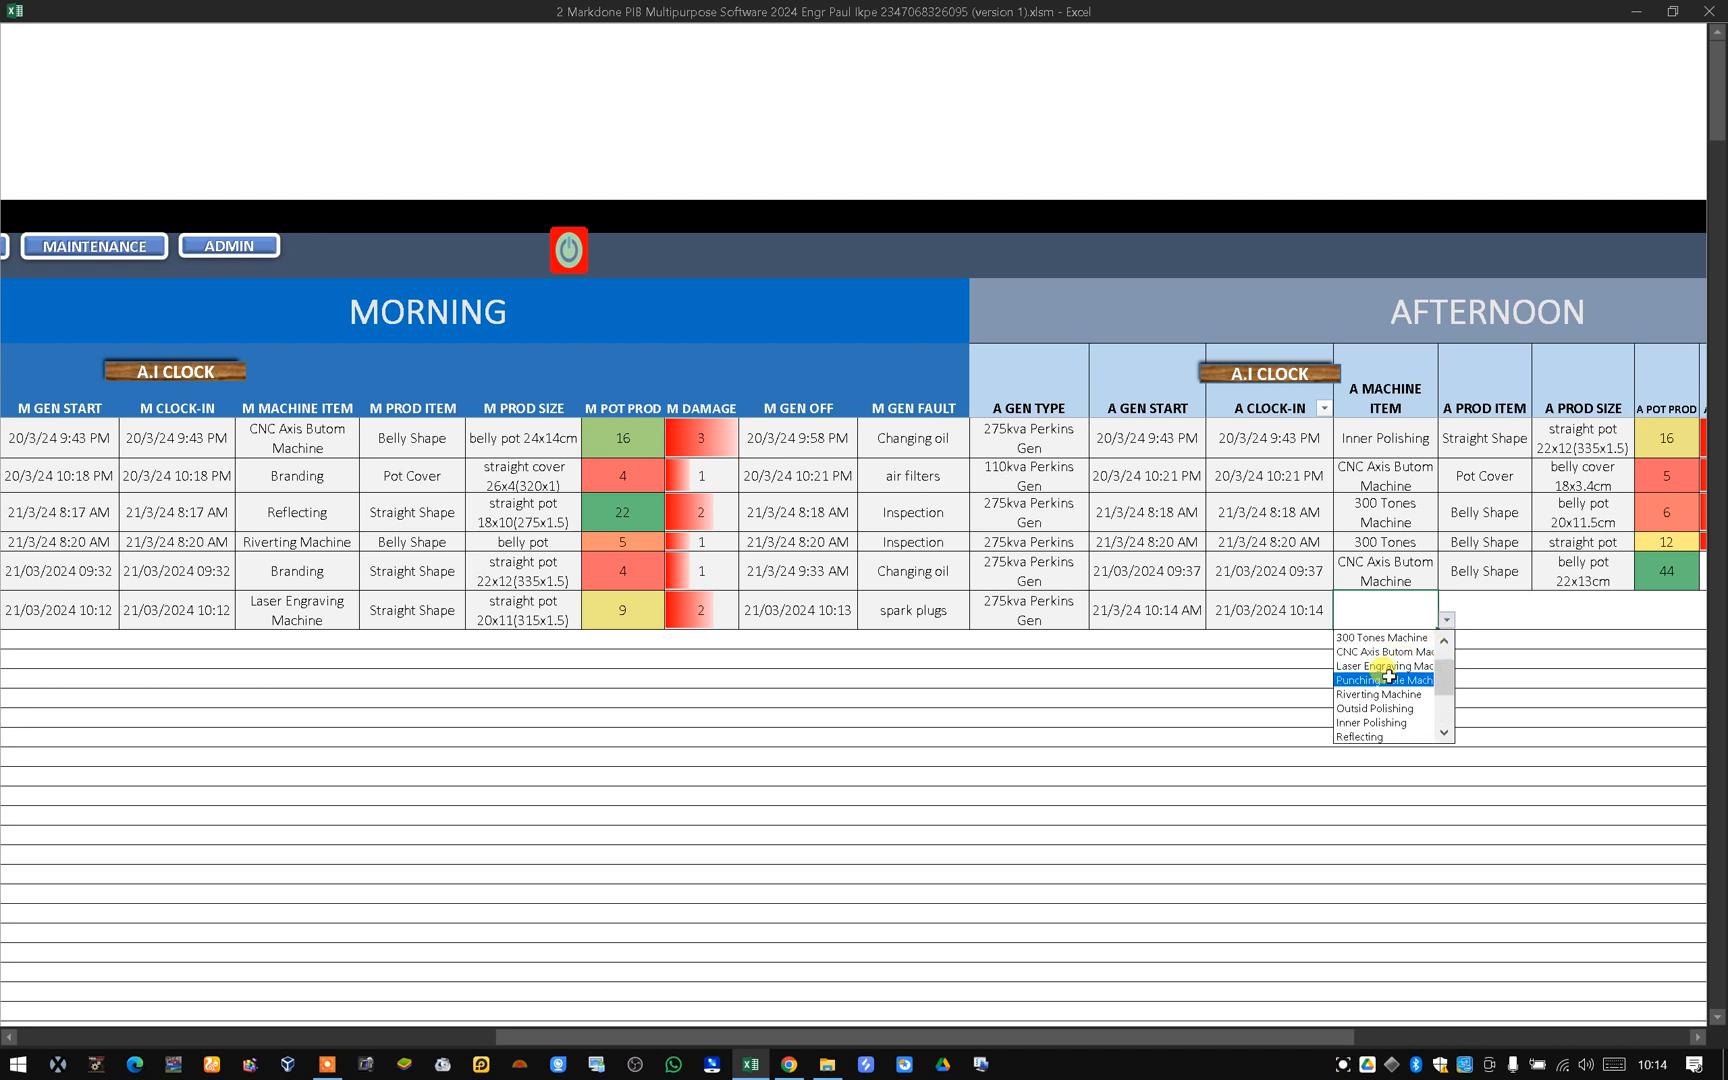
left_click(1388, 679)
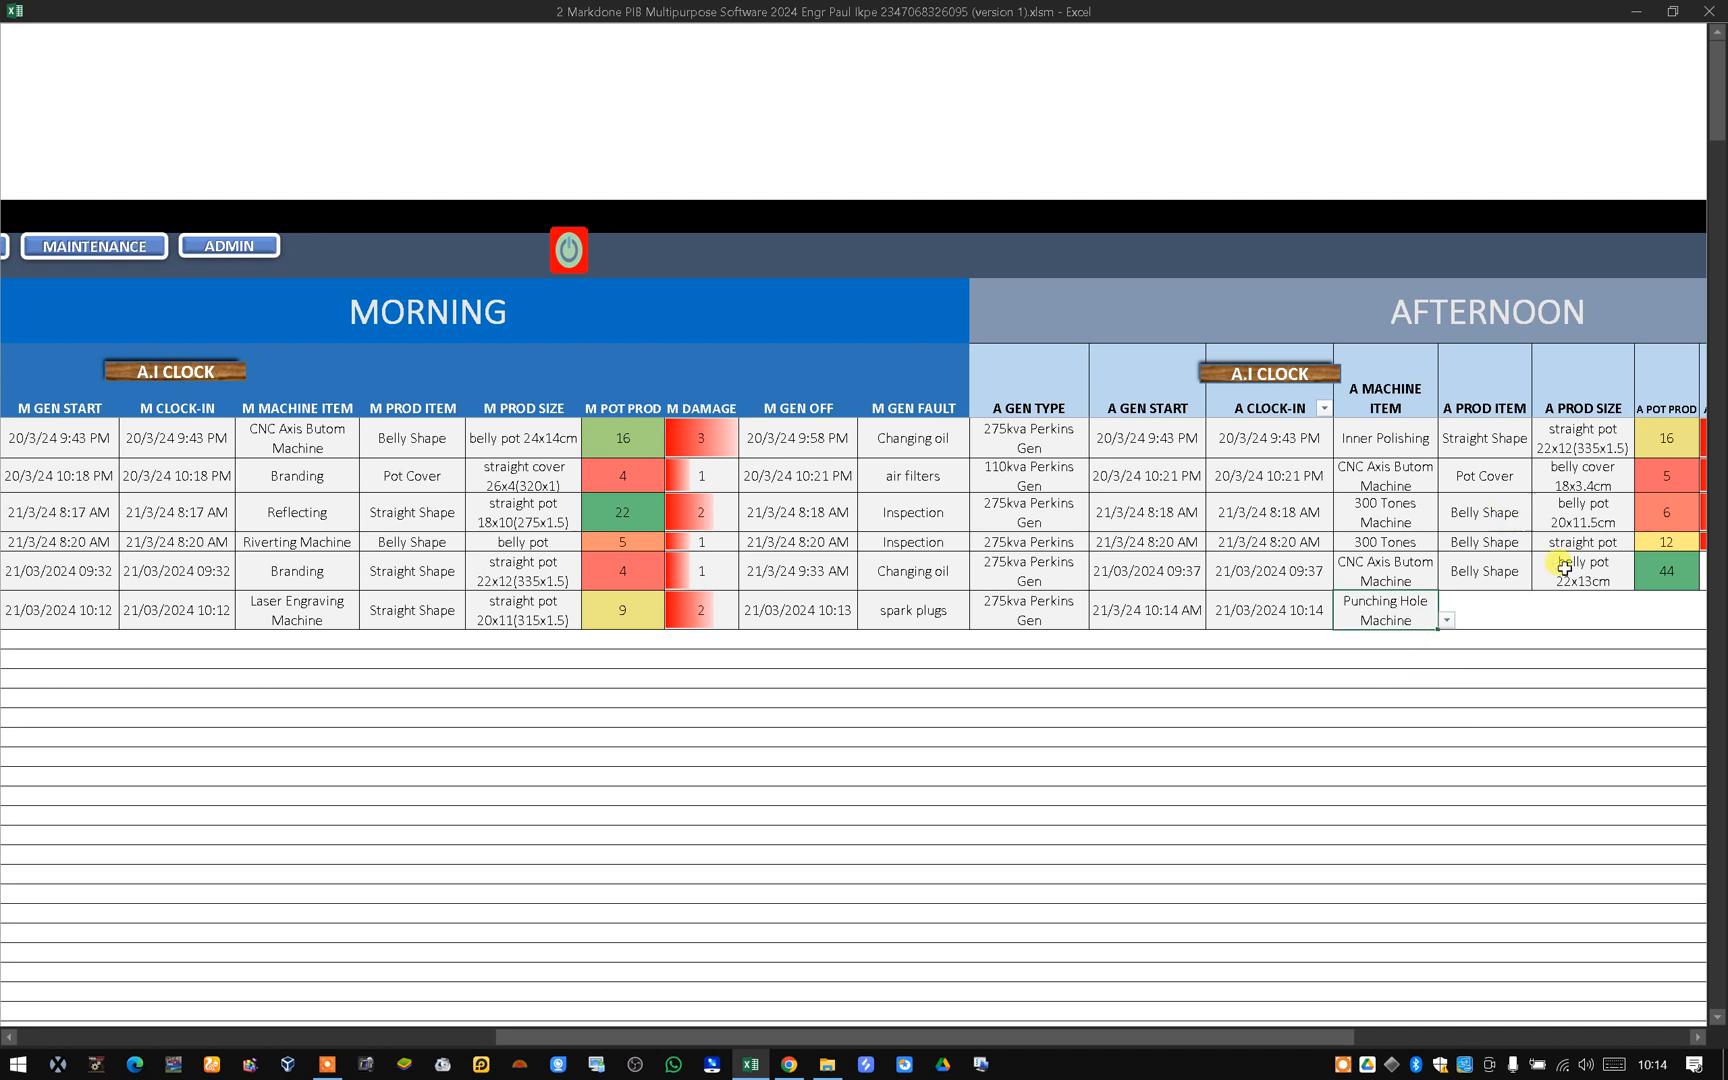
Set the afternoon product item for the new row to Pot Cover.
left_click(1492, 612)
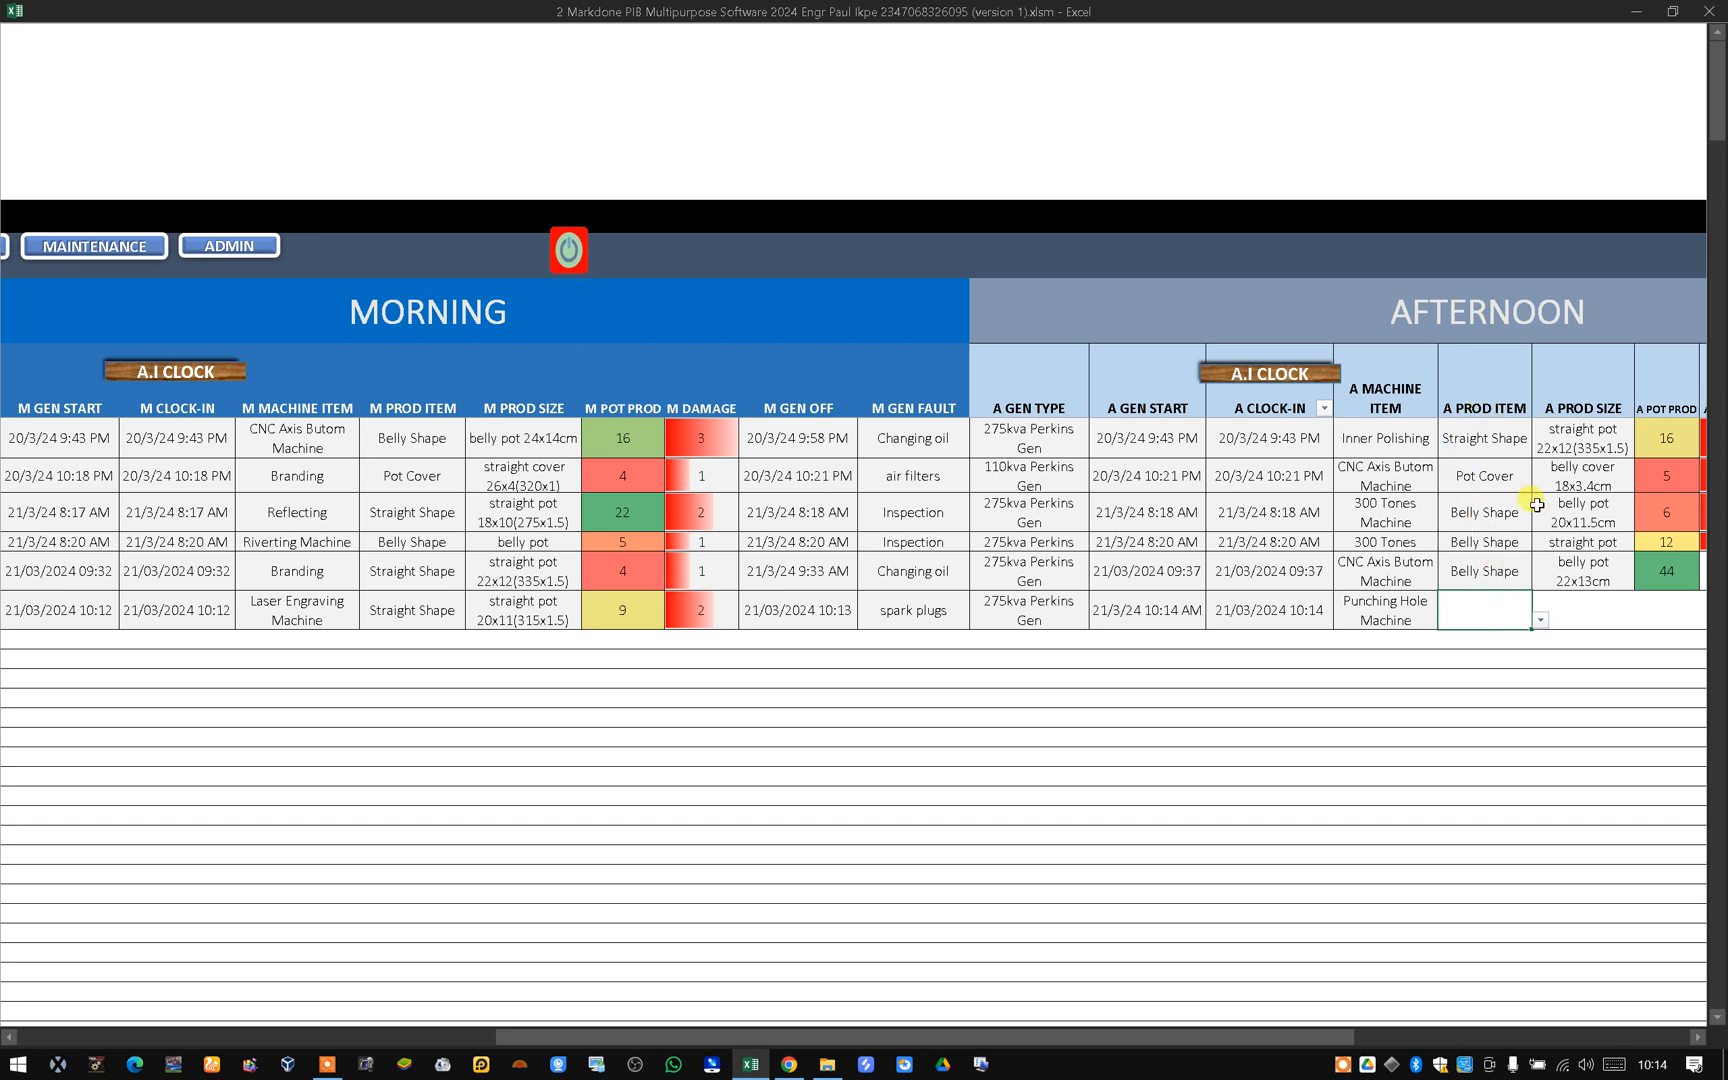
left_click(1540, 621)
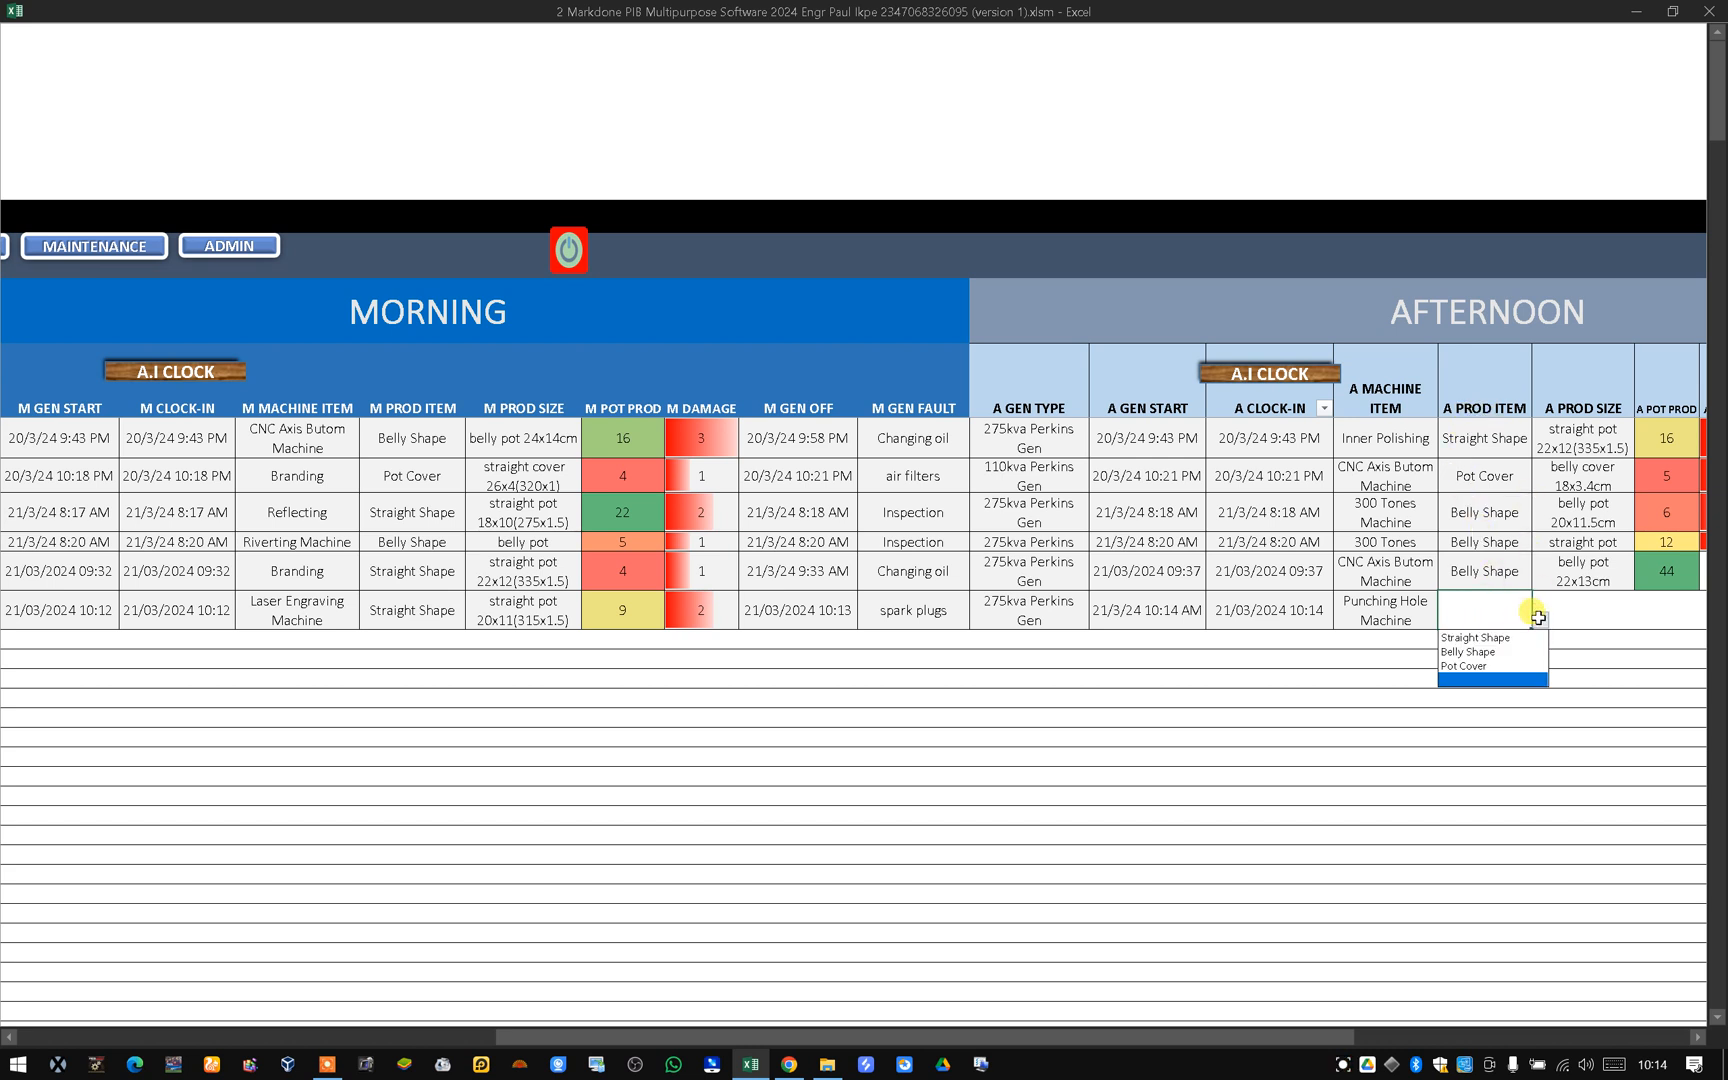
left_click(1515, 665)
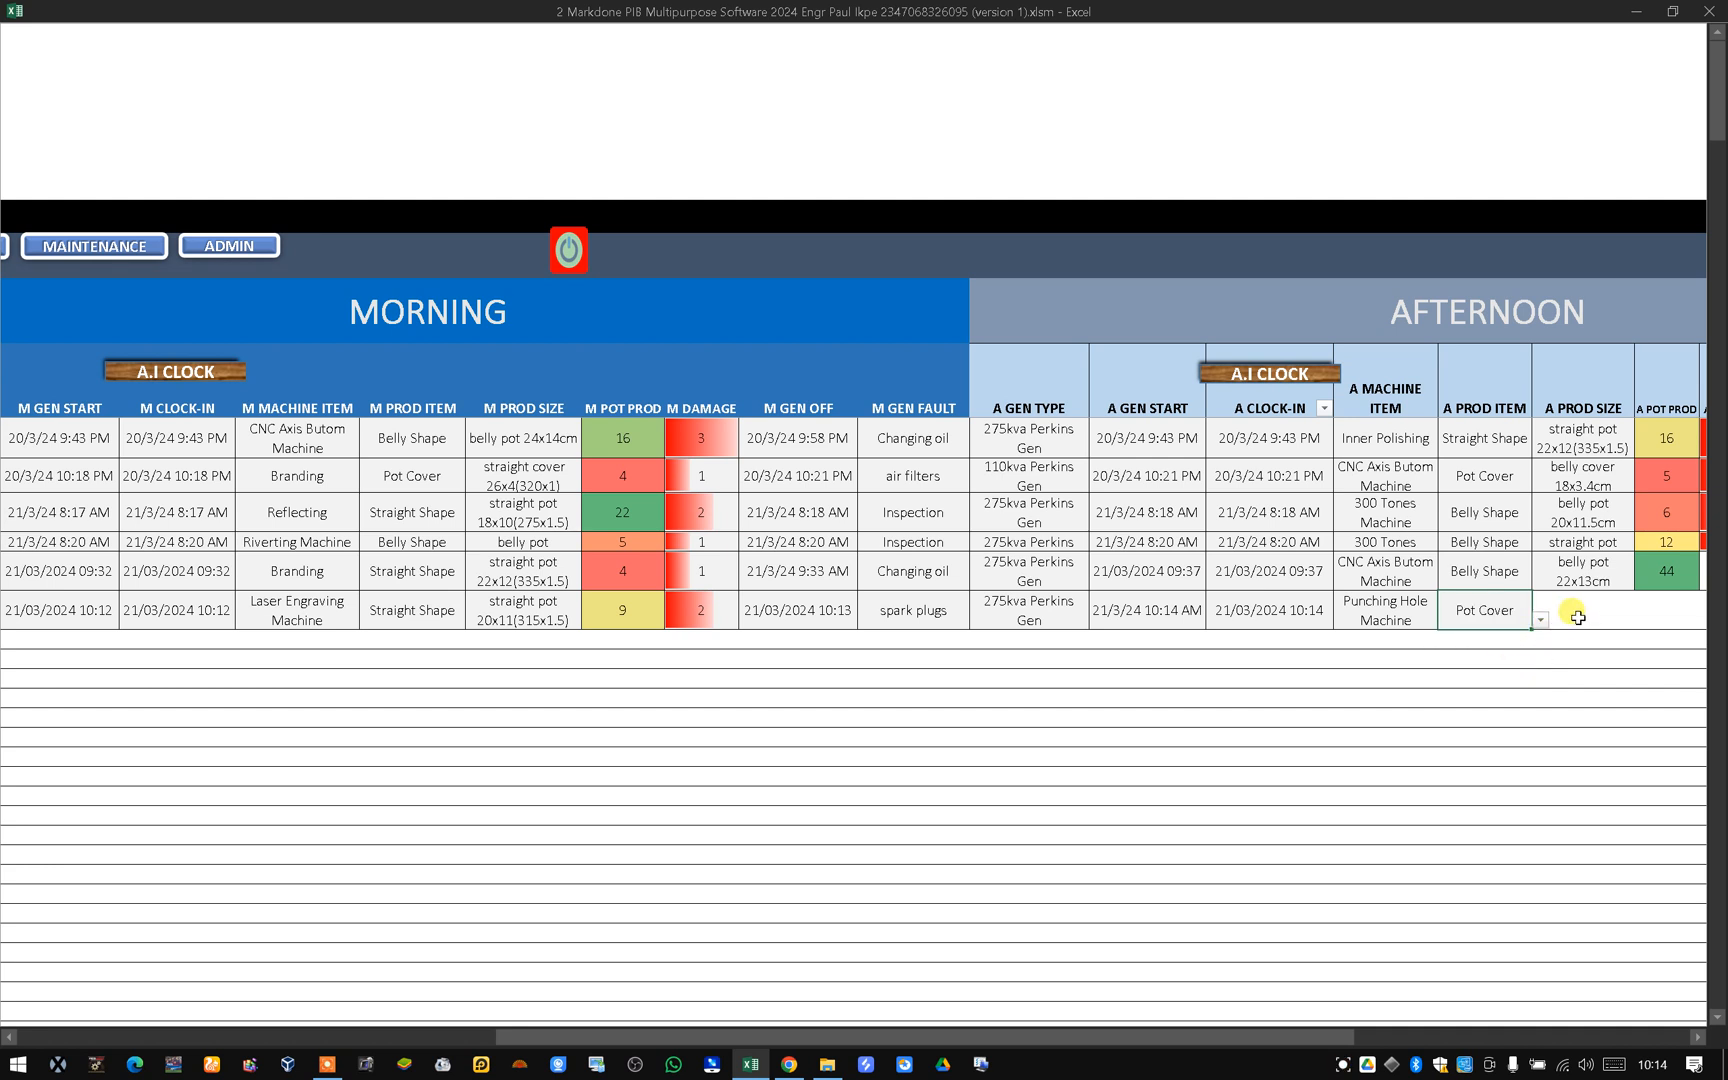
Set the afternoon product size for the new row to belly cover 16x3.2cm.
left_click(1600, 622)
left_click(1643, 620)
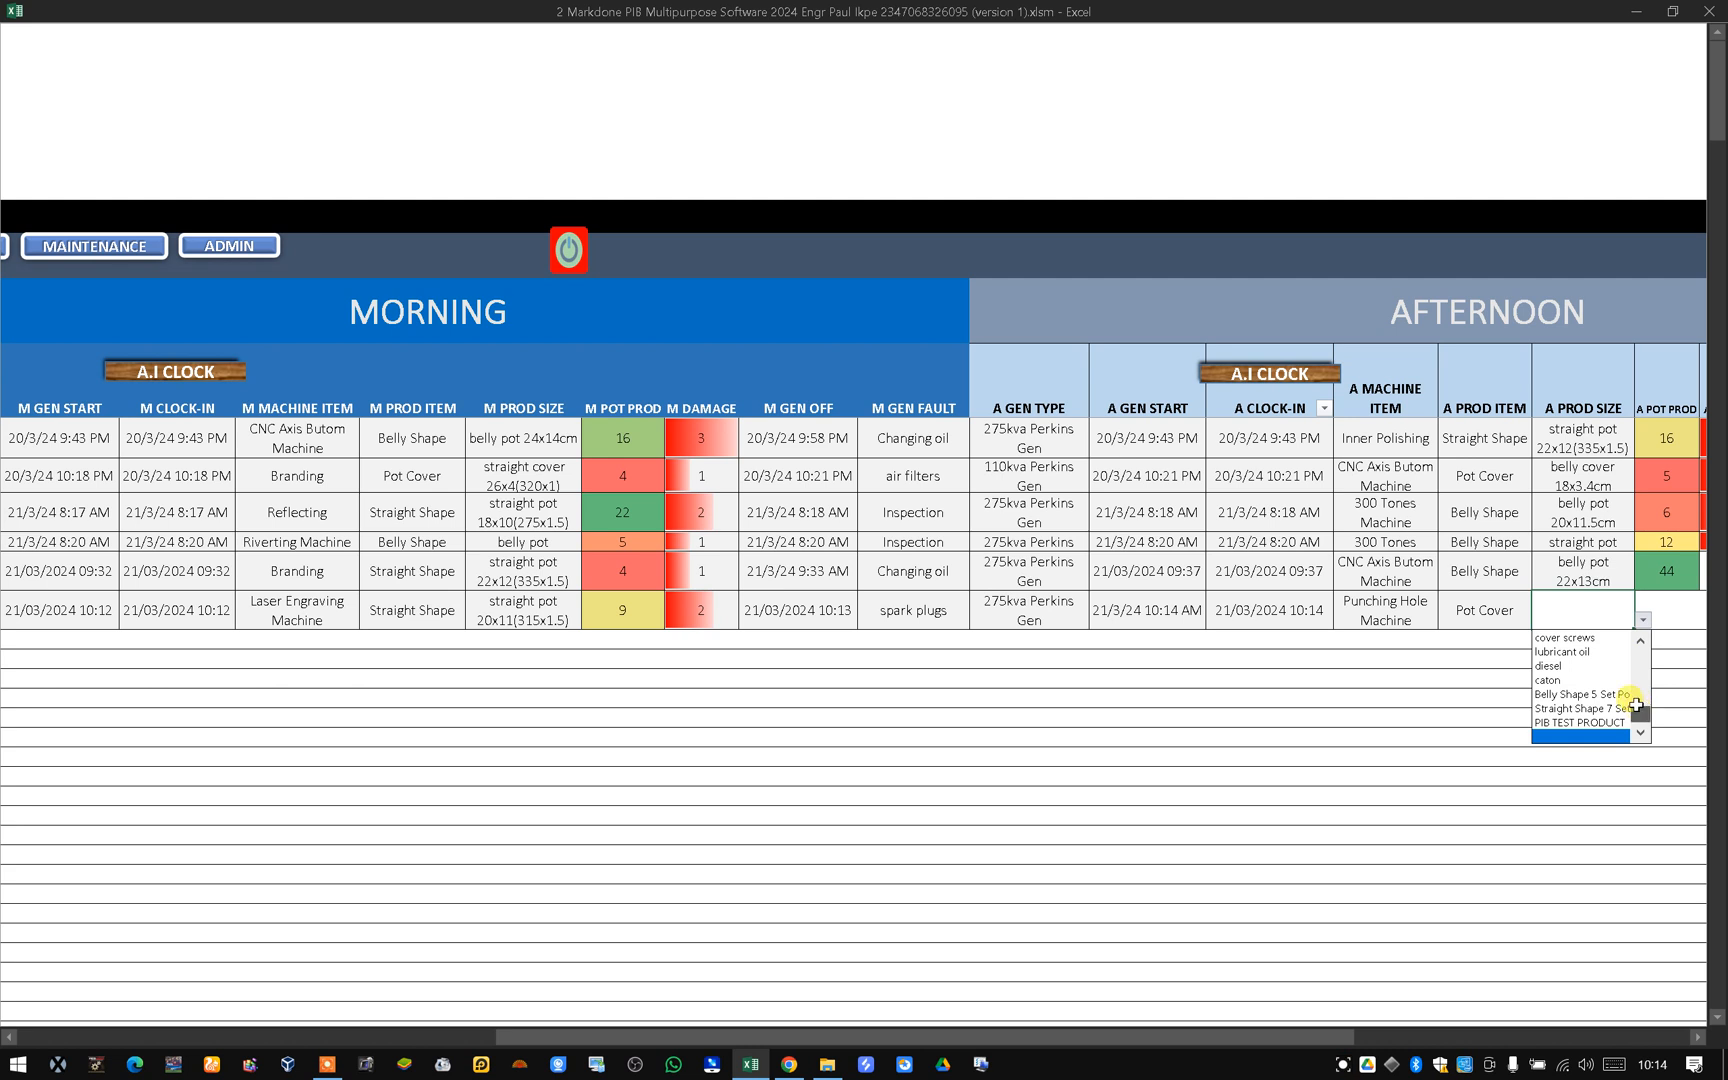
left_click_drag(1636, 705, 1639, 660)
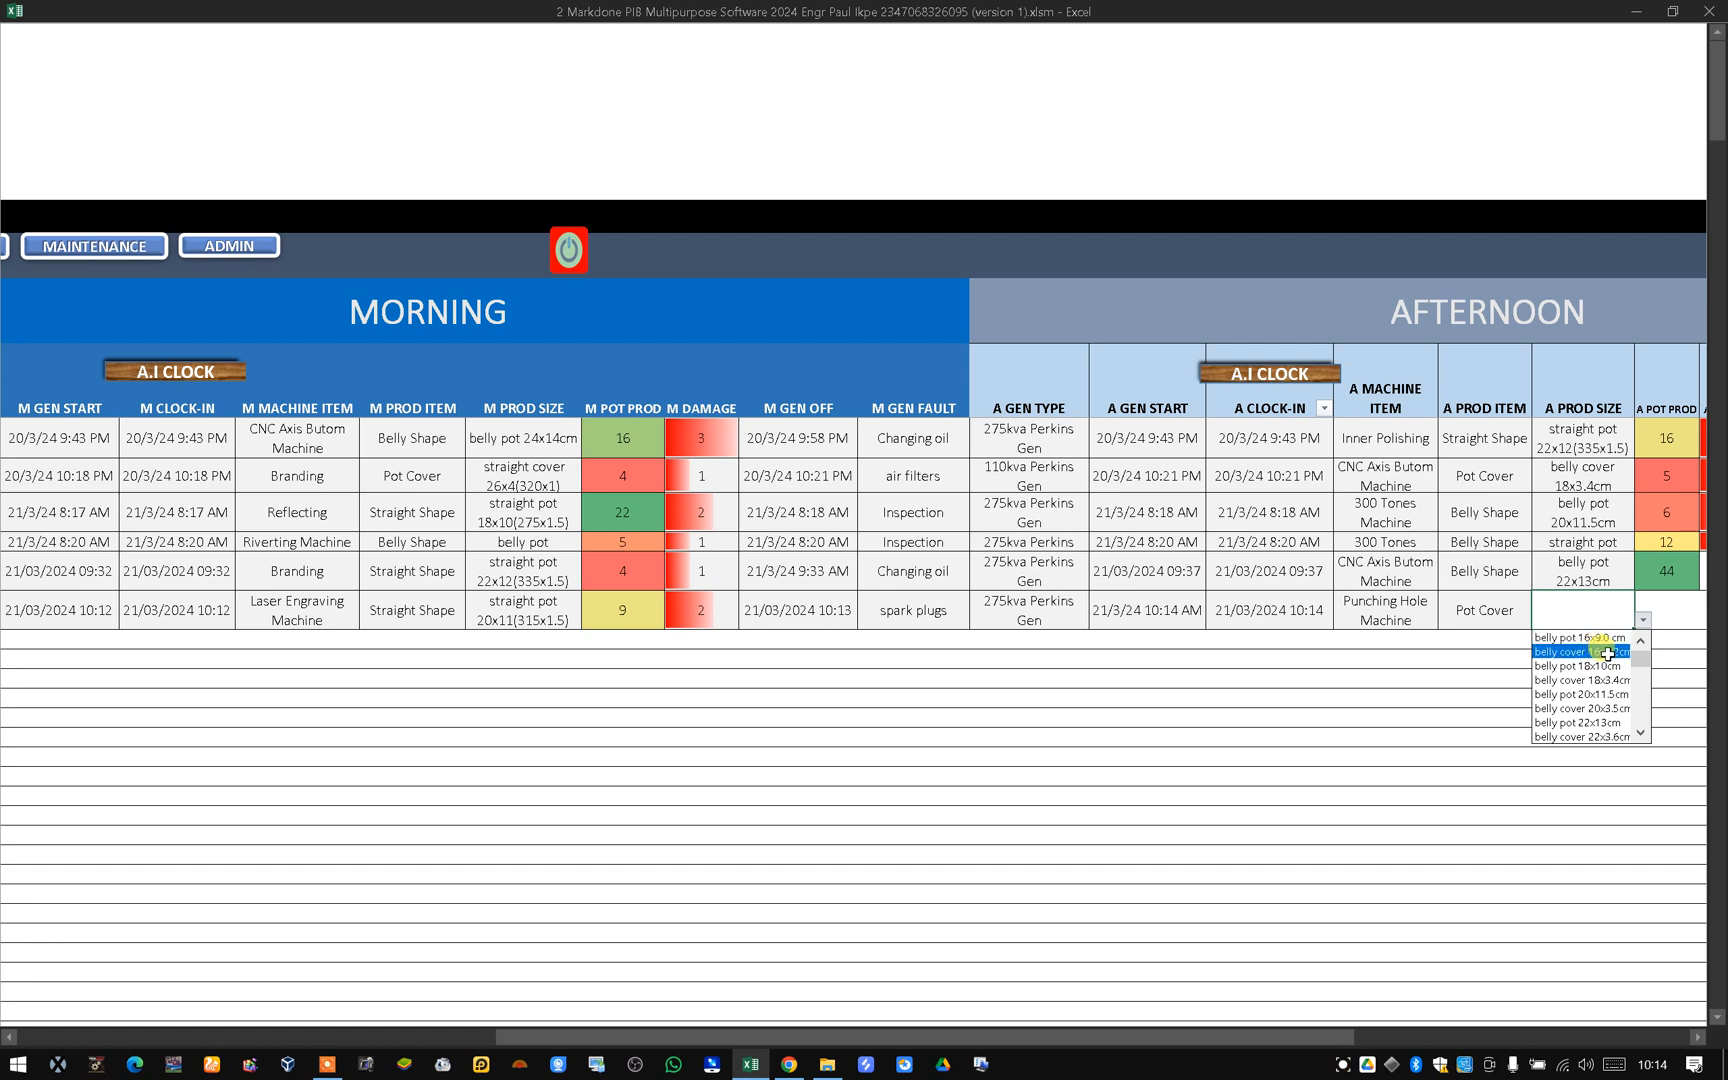
left_click(1602, 652)
left_click_drag(1295, 1036, 1525, 1036)
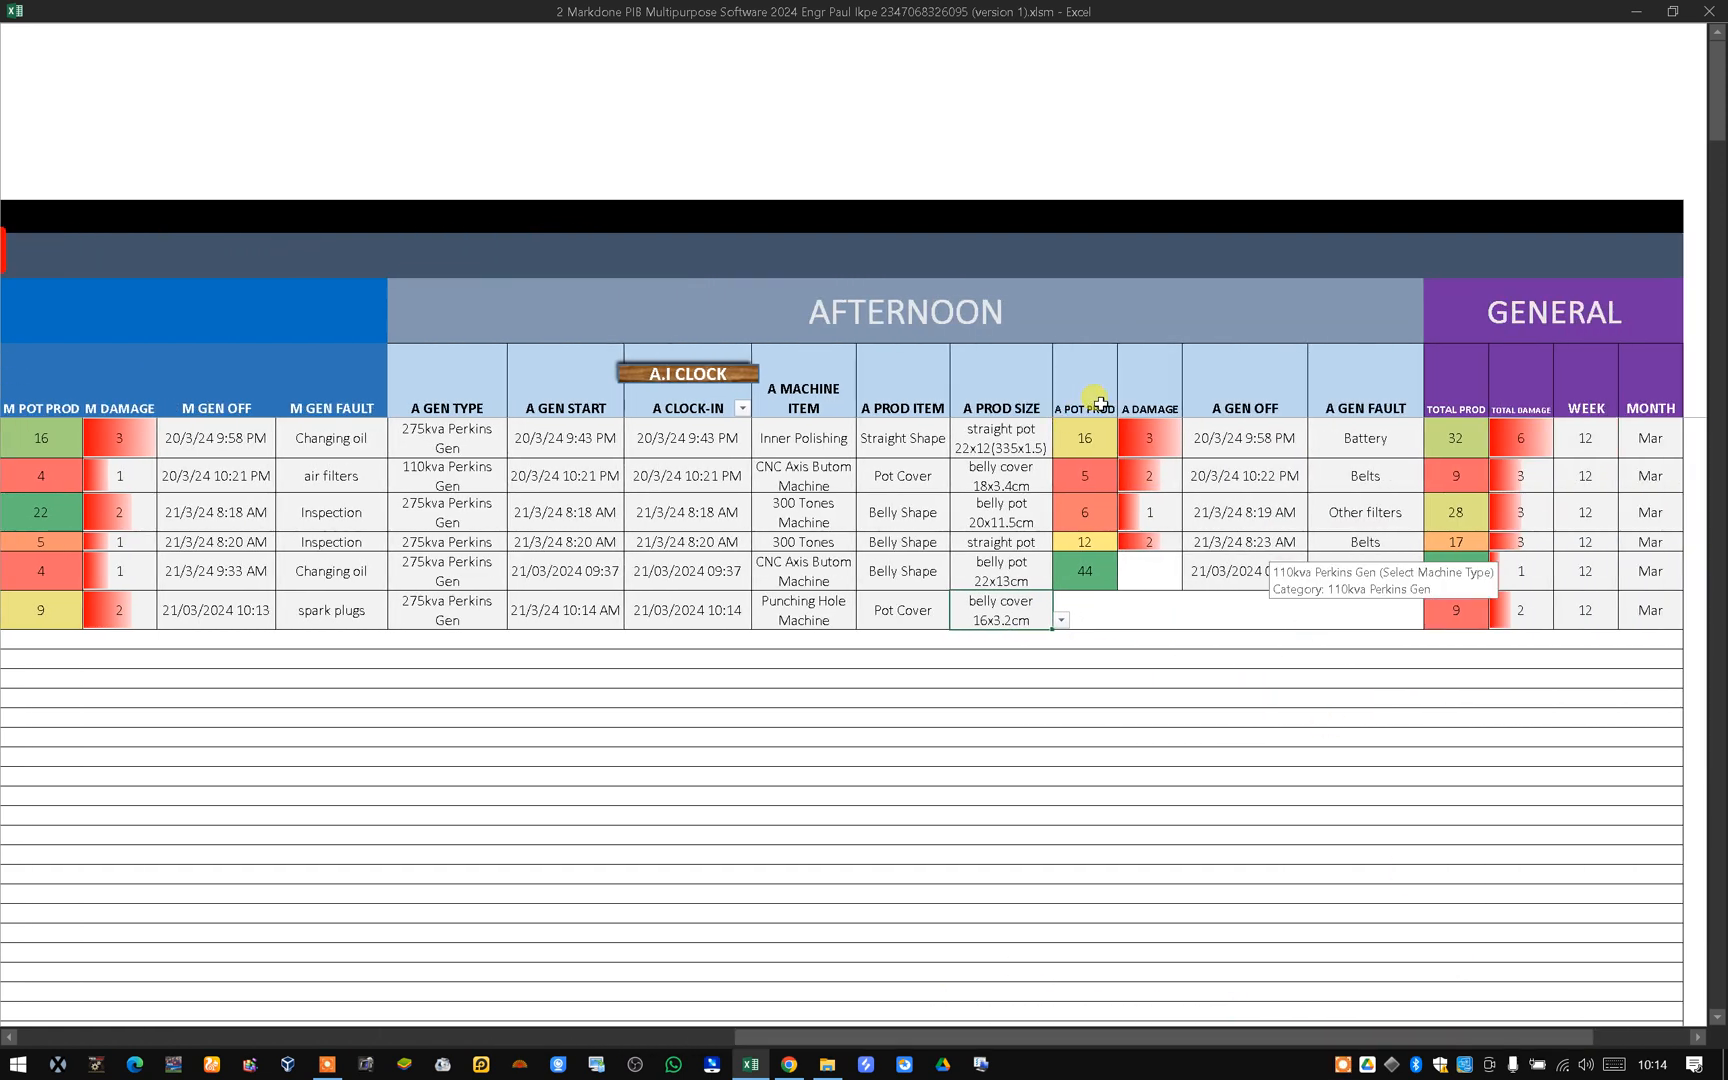
Enter 13 afternoon pots produced for the new row.
left_click(1100, 617)
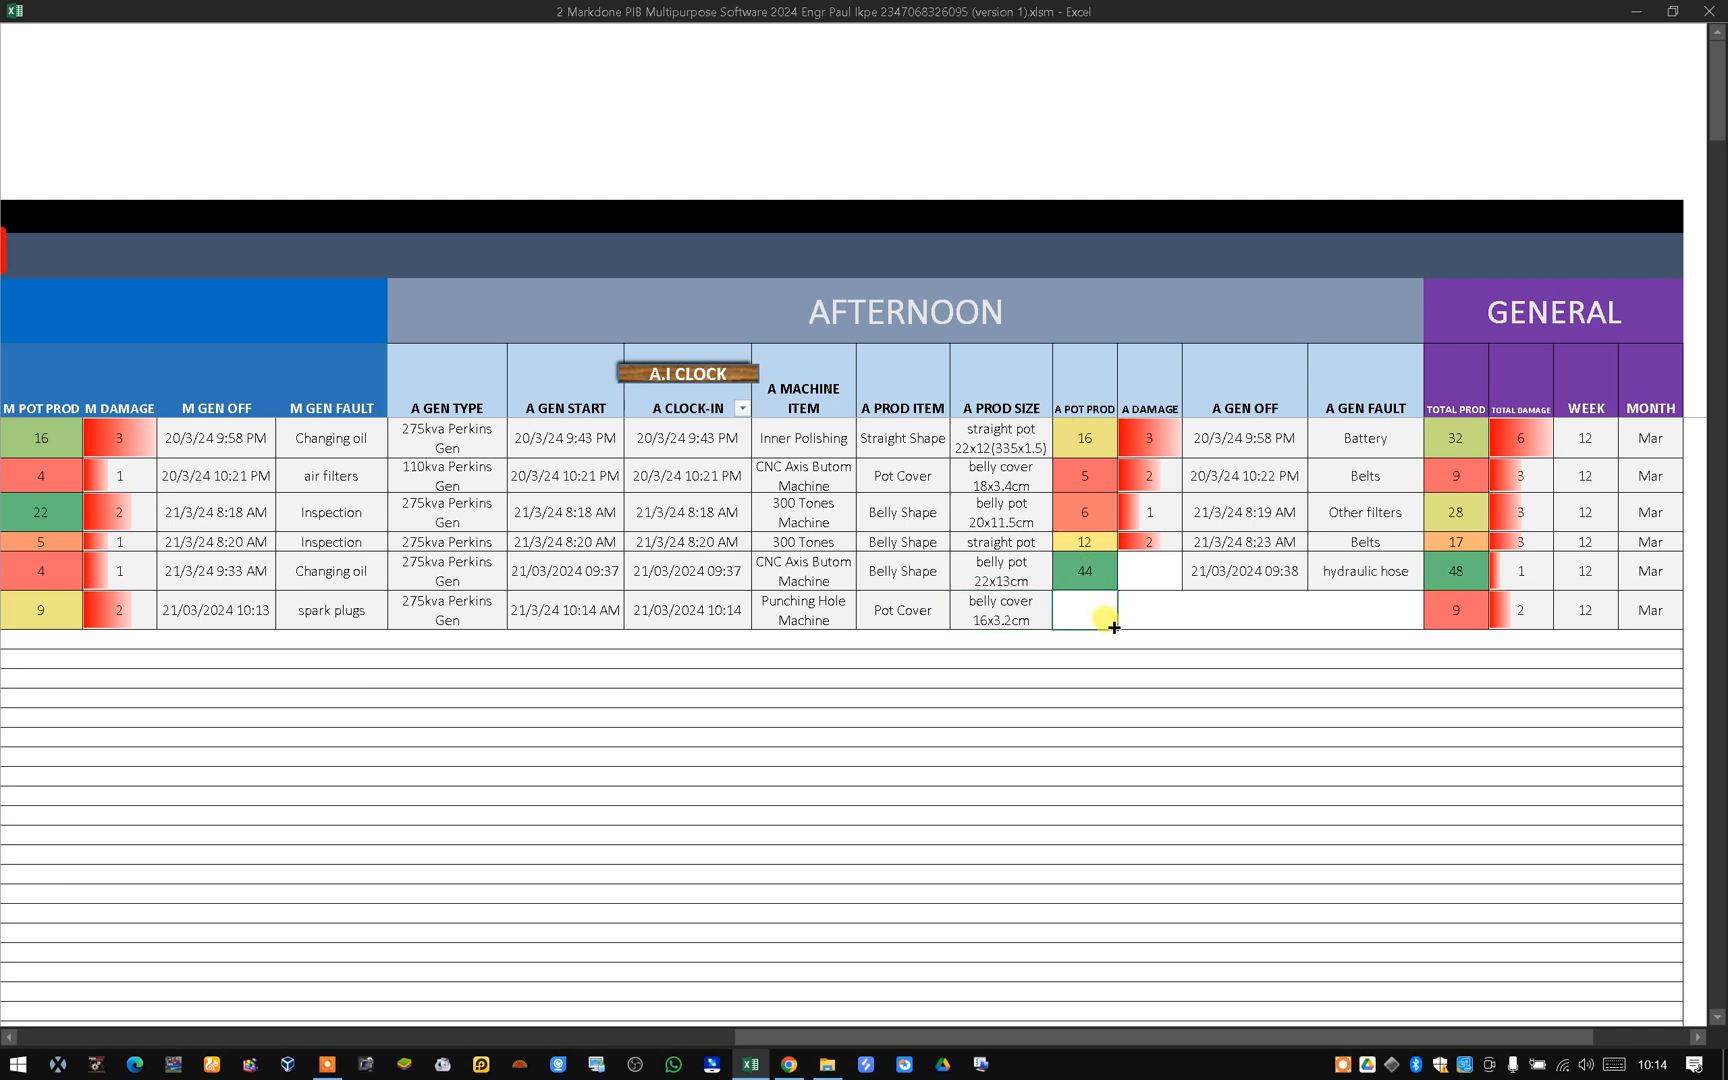
type("13")
left_click(1165, 621)
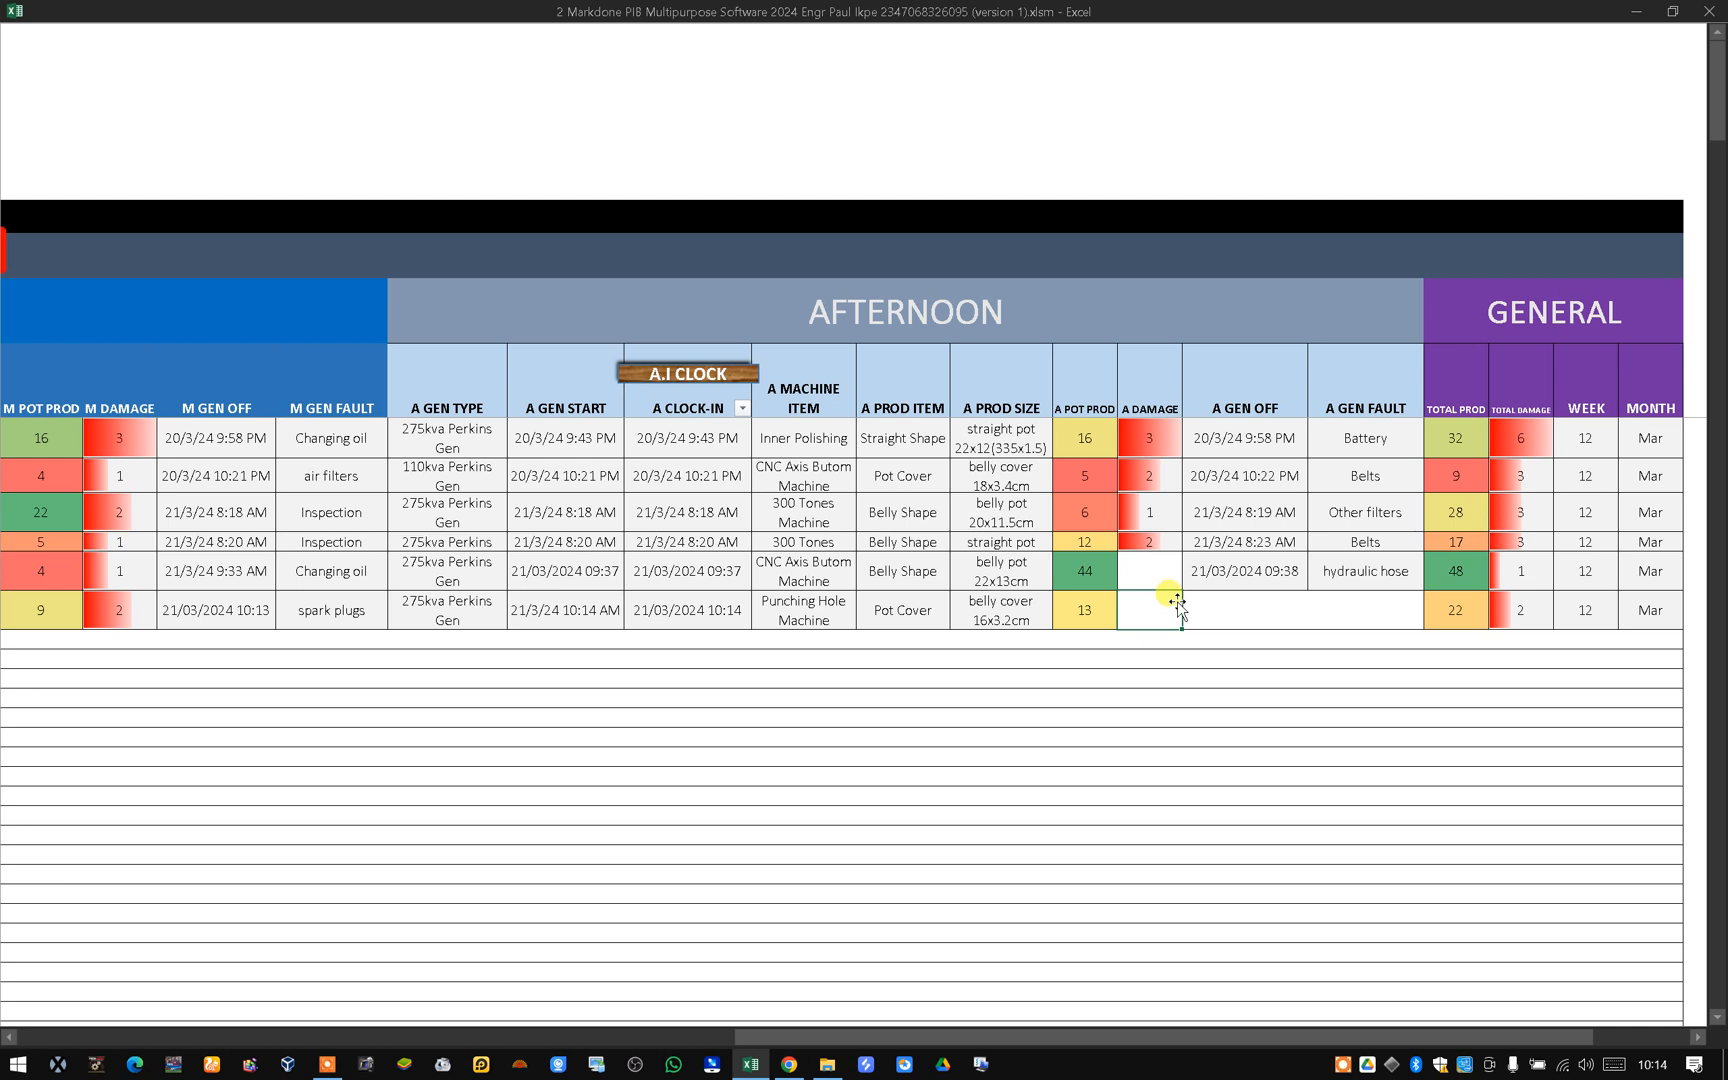
Enter 5 afternoon damaged pots for the new row.
type("5")
left_click(1249, 614)
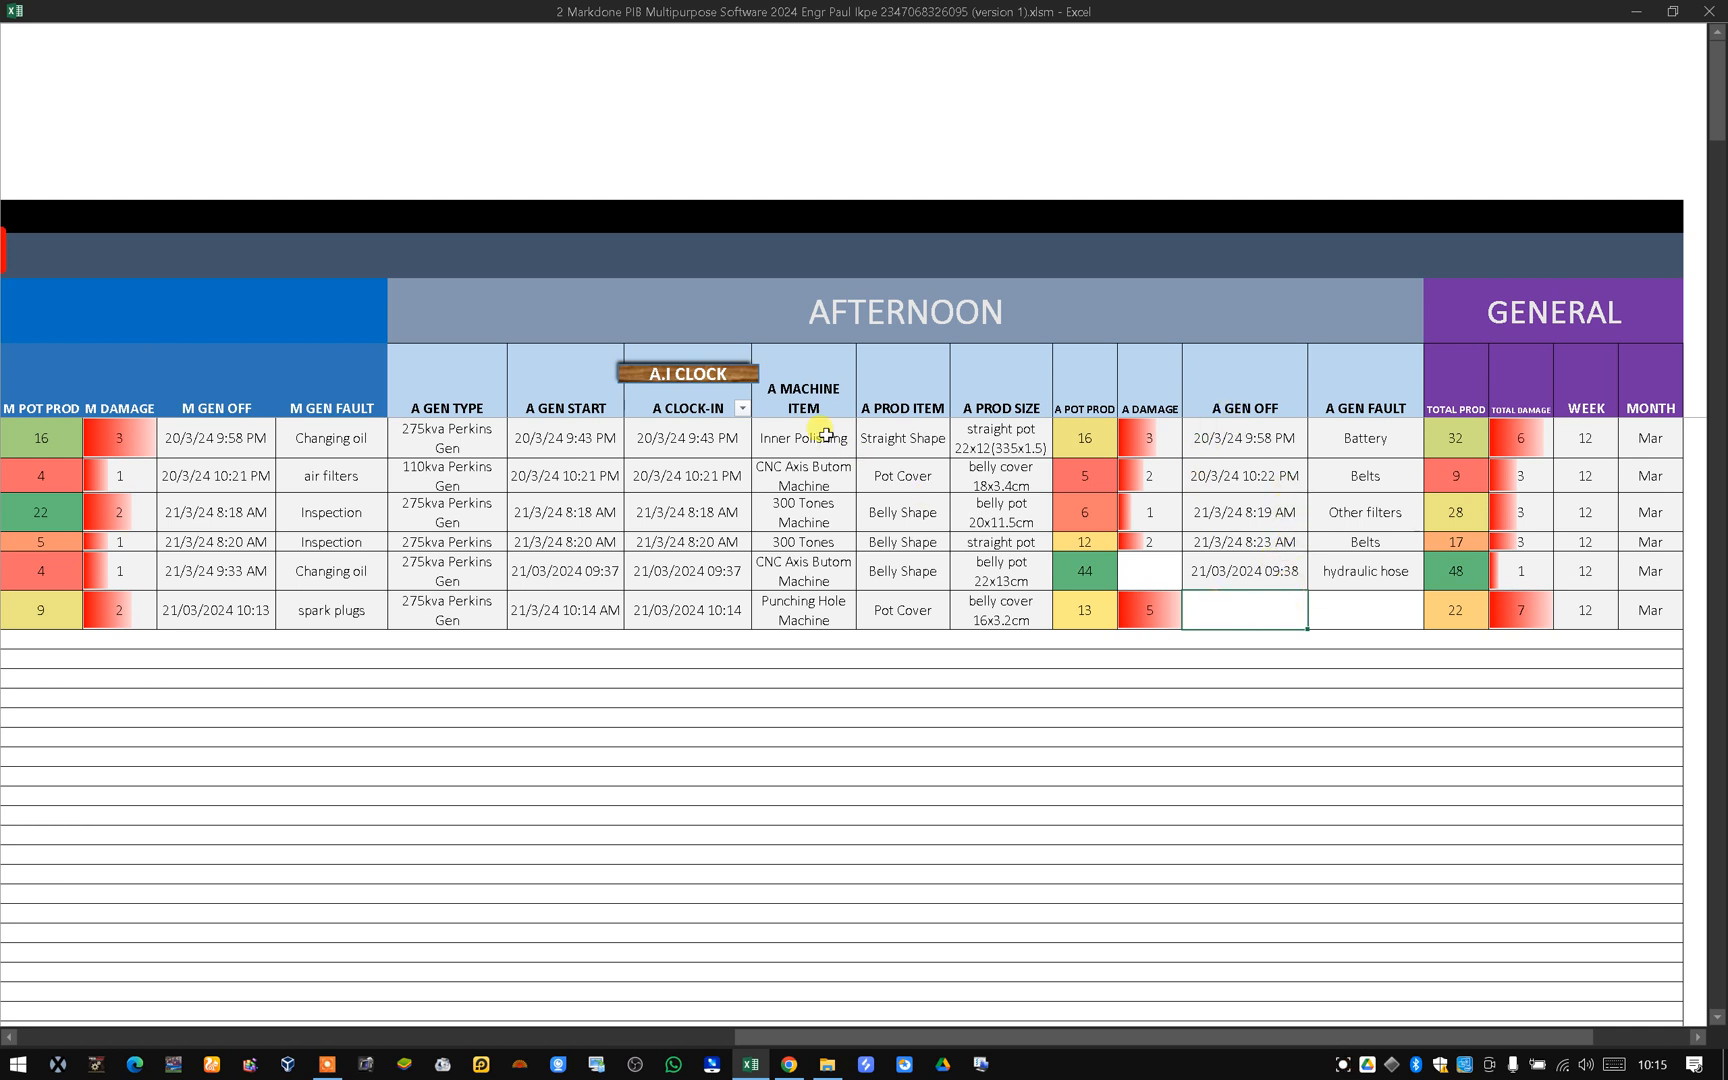
Stamp the afternoon generator-off time for the new row using the A.I Clock, ending the error dialog that appears.
left_click(655, 374)
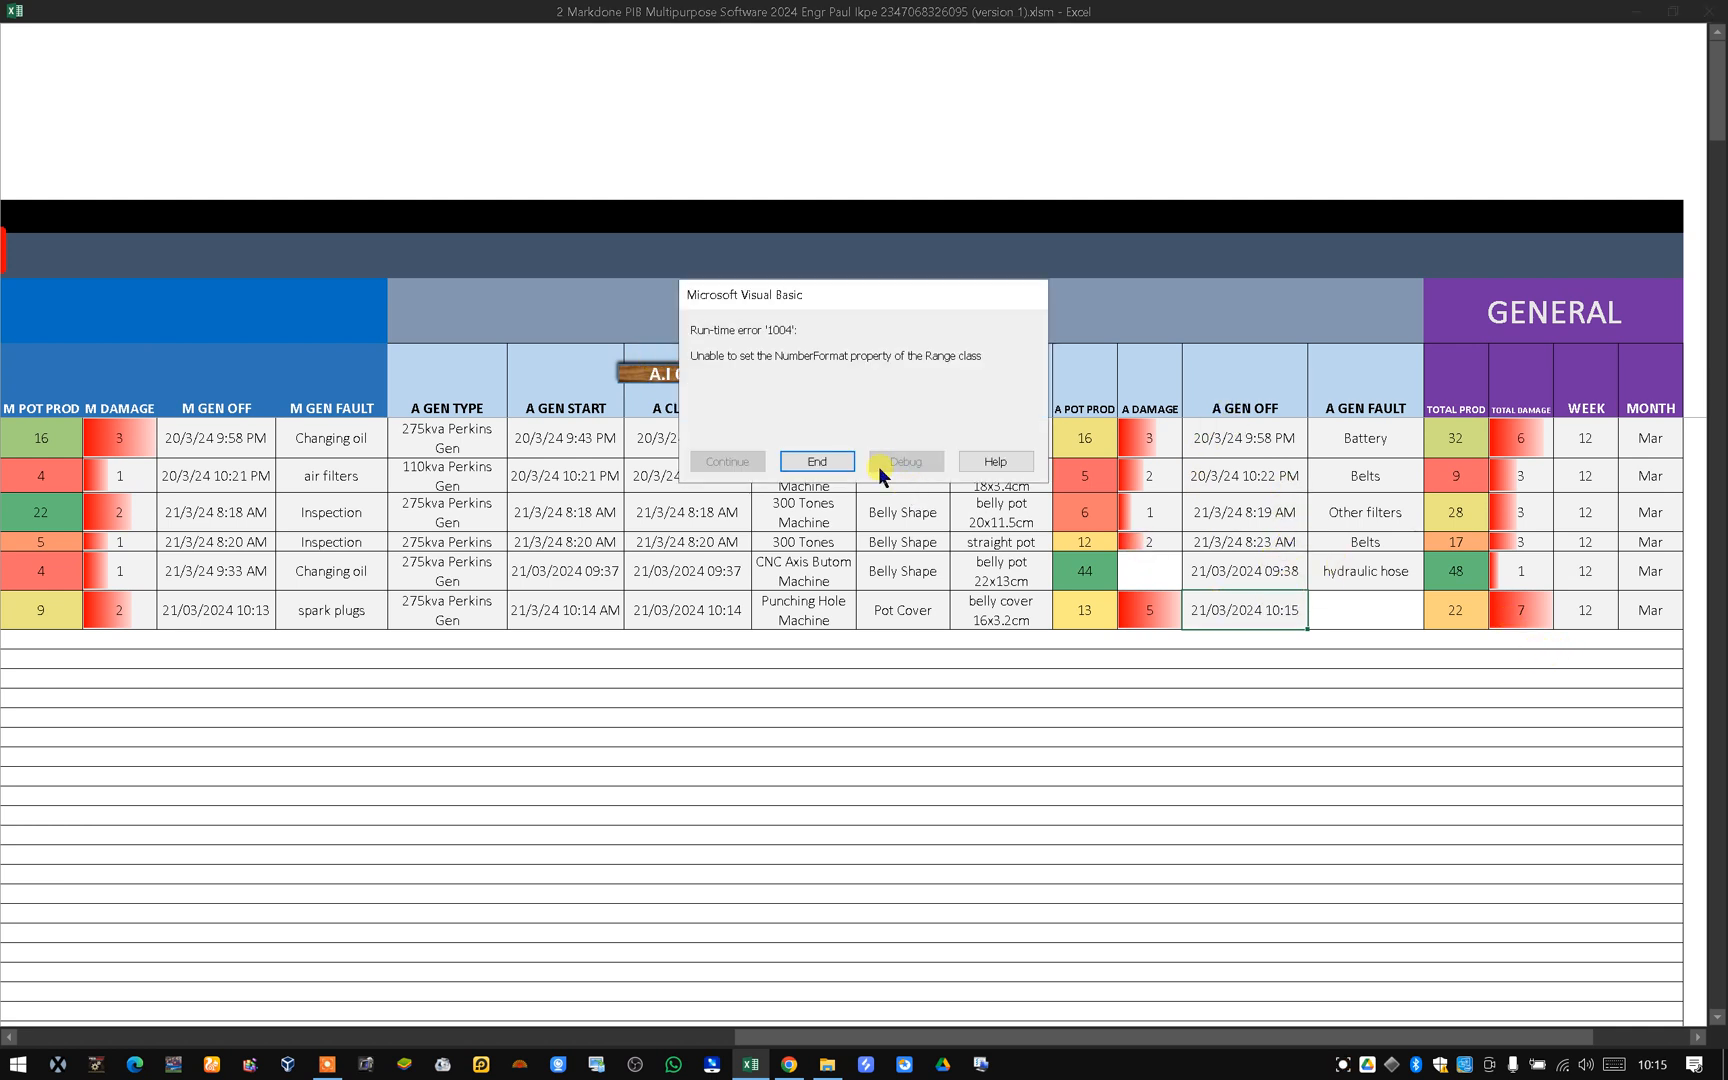
left_click(828, 461)
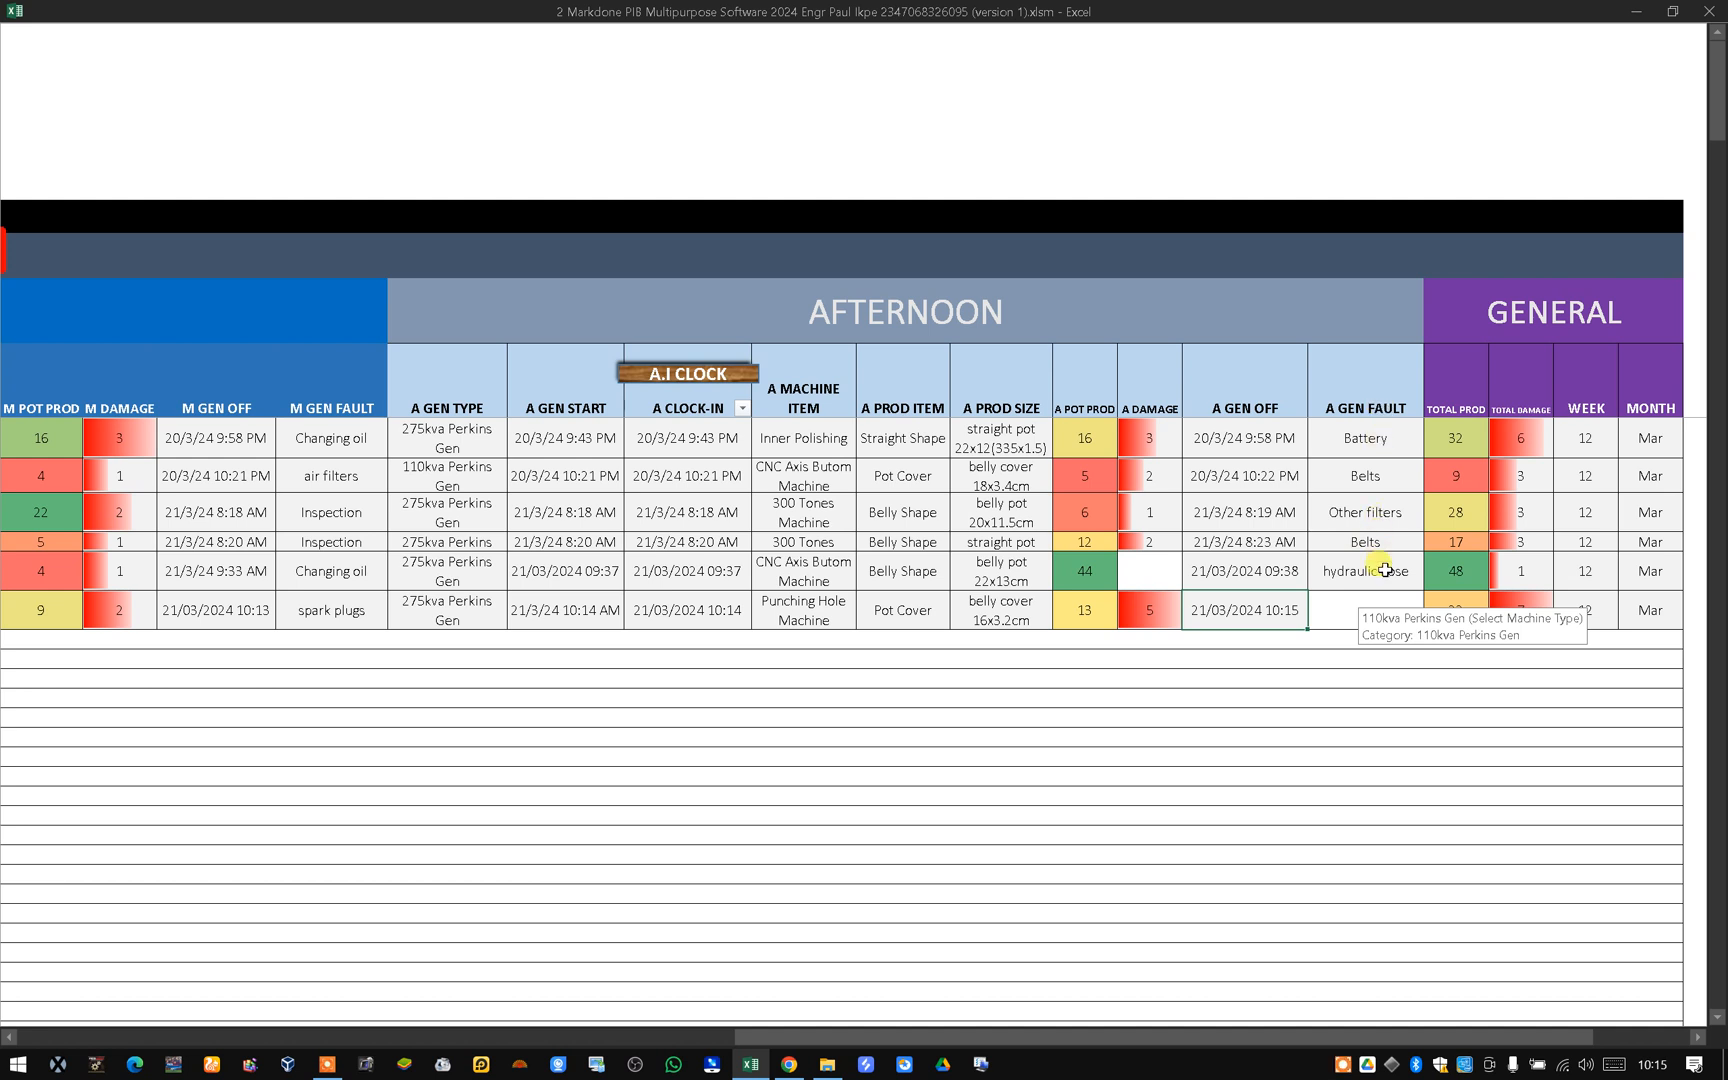
Set the afternoon generator fault for the new row to Inspection.
left_click(1352, 608)
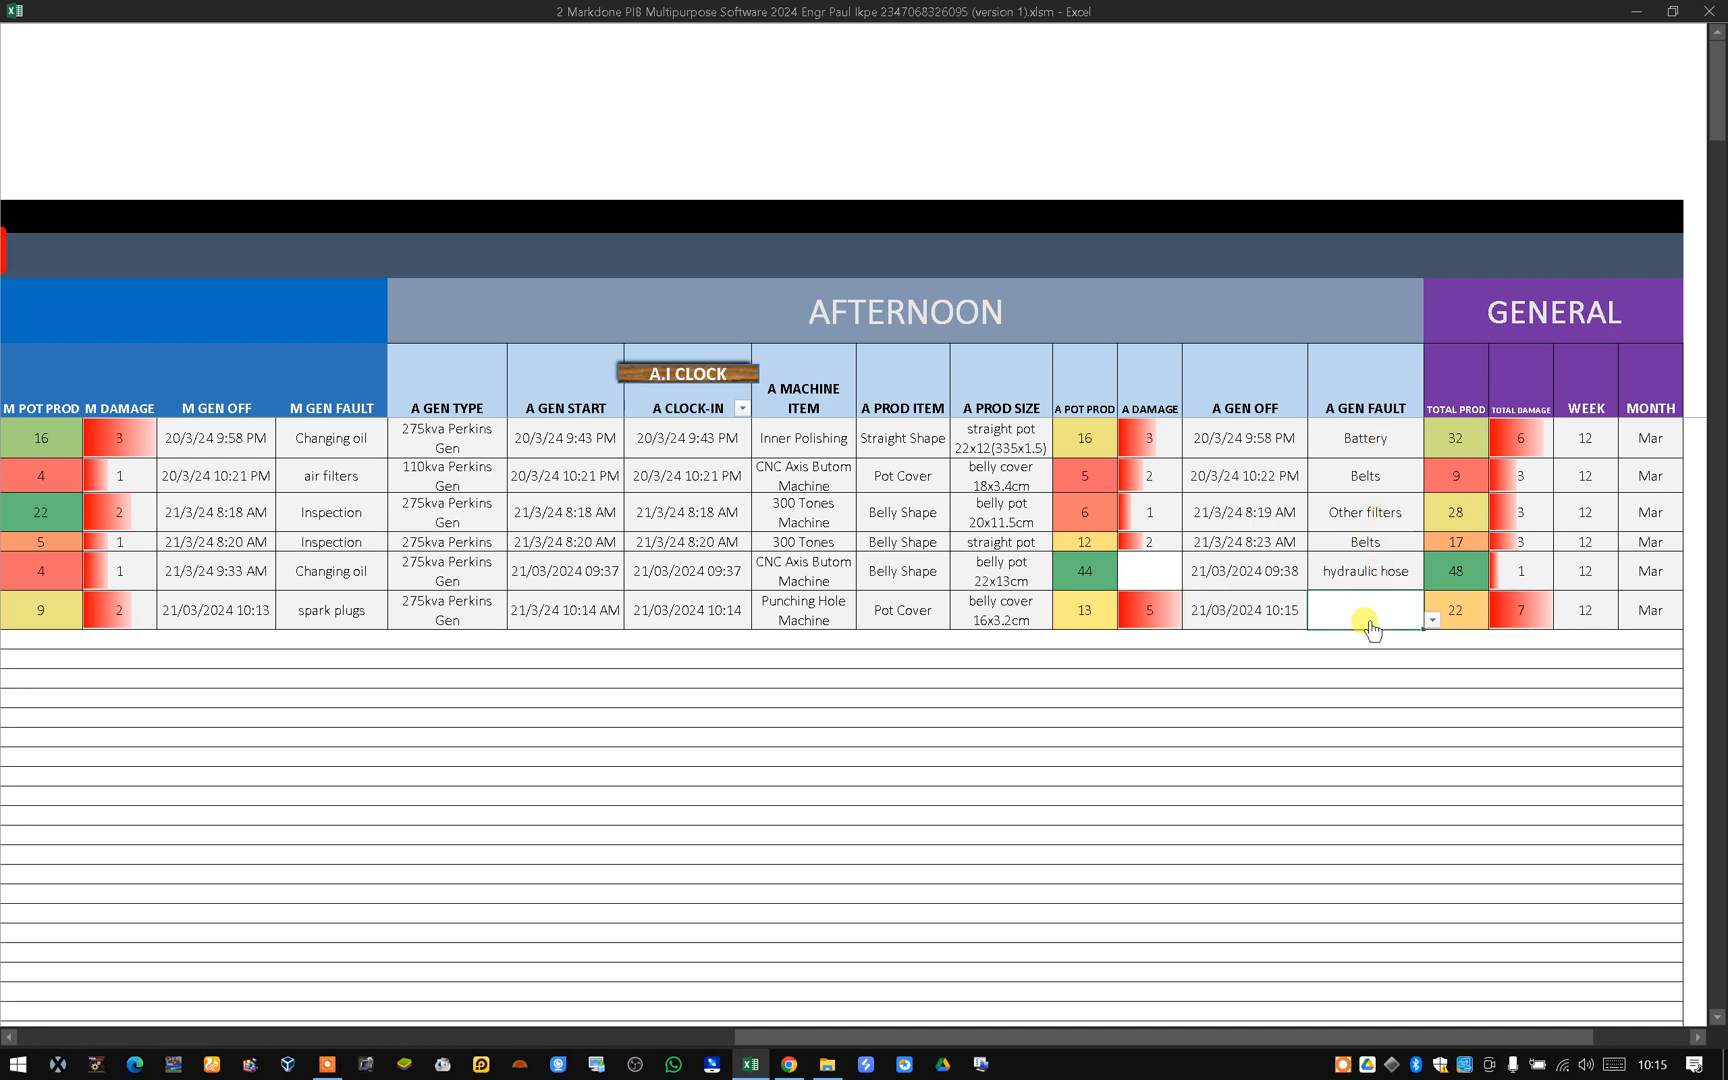
left_click(1433, 621)
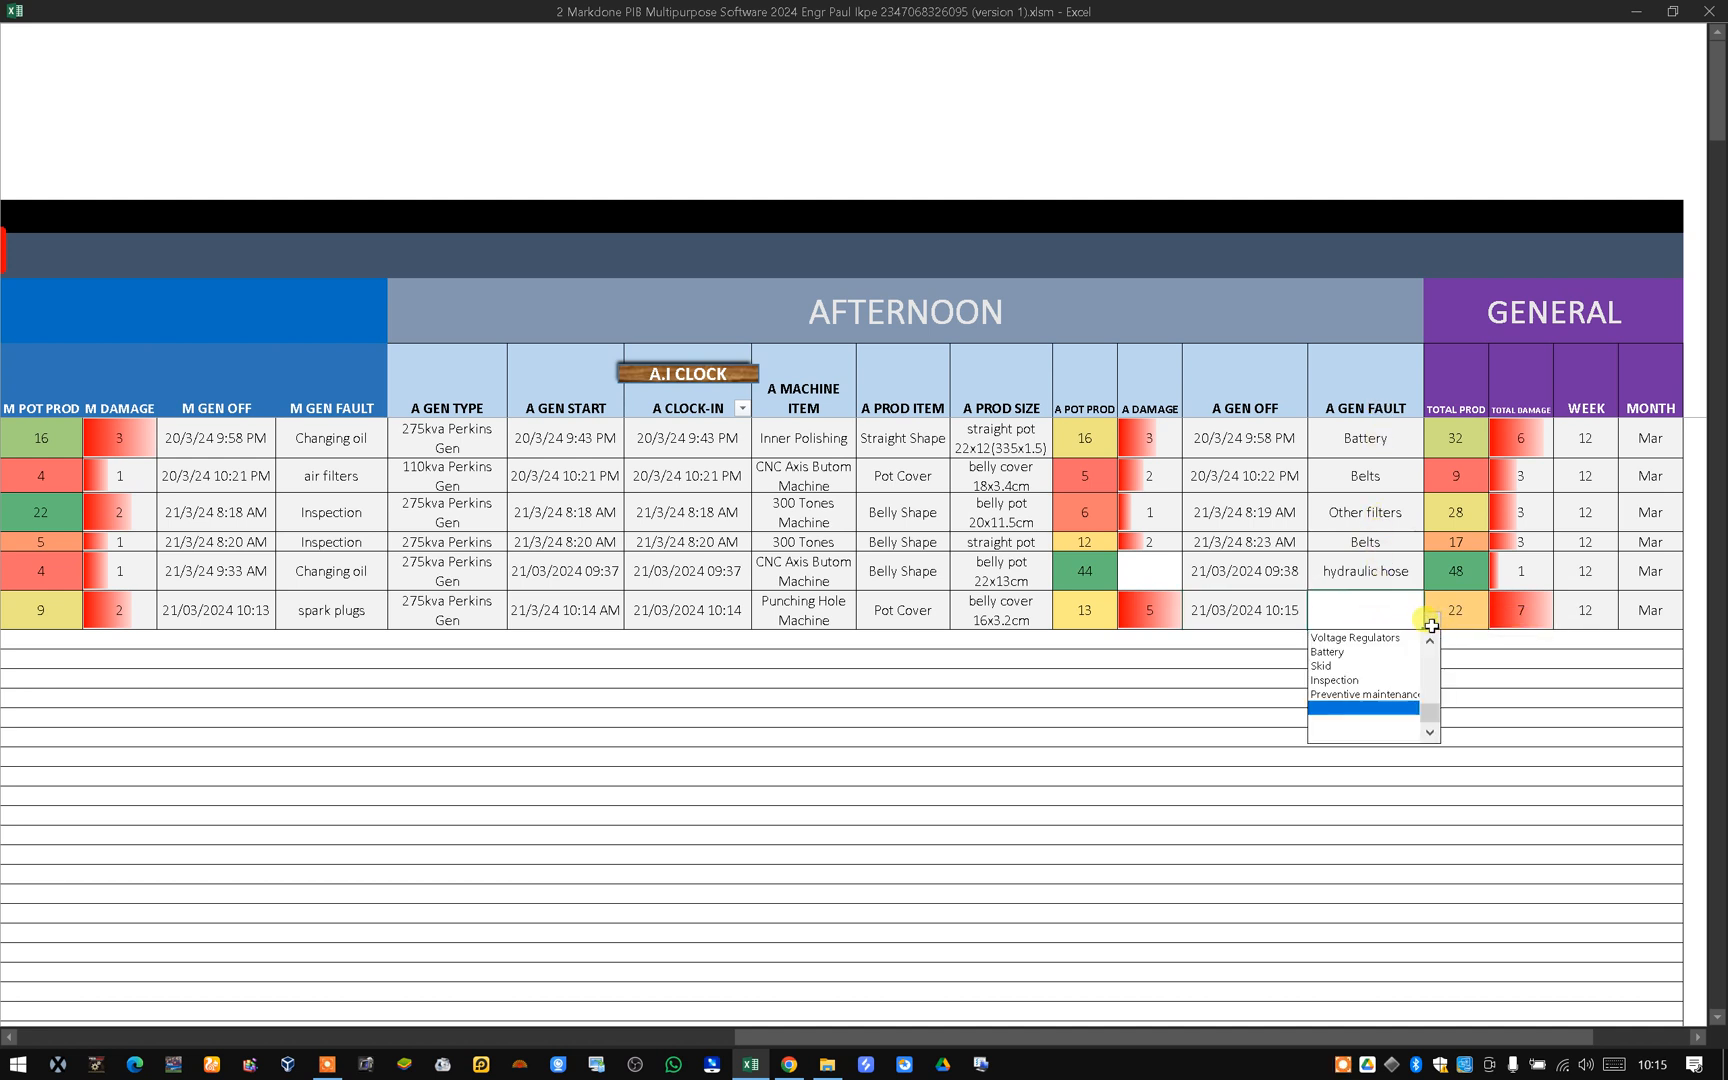
left_click(1378, 680)
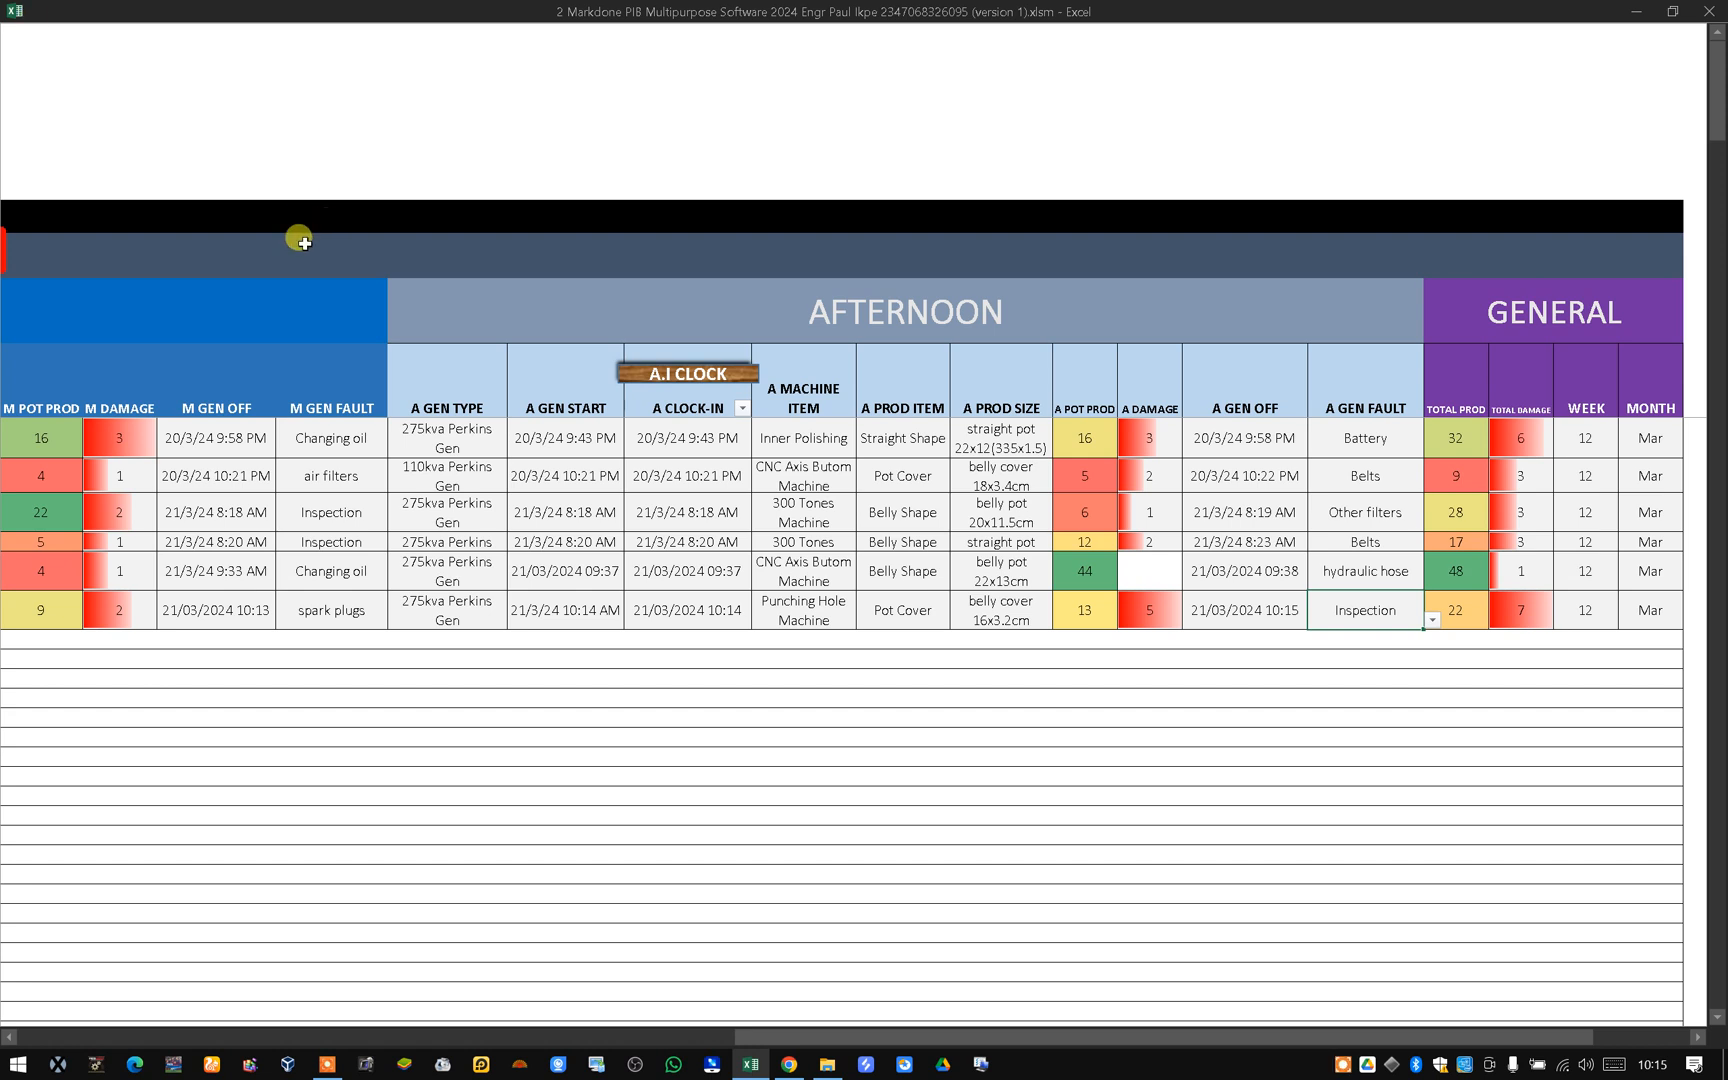
left_click_drag(790, 1040, 5, 1040)
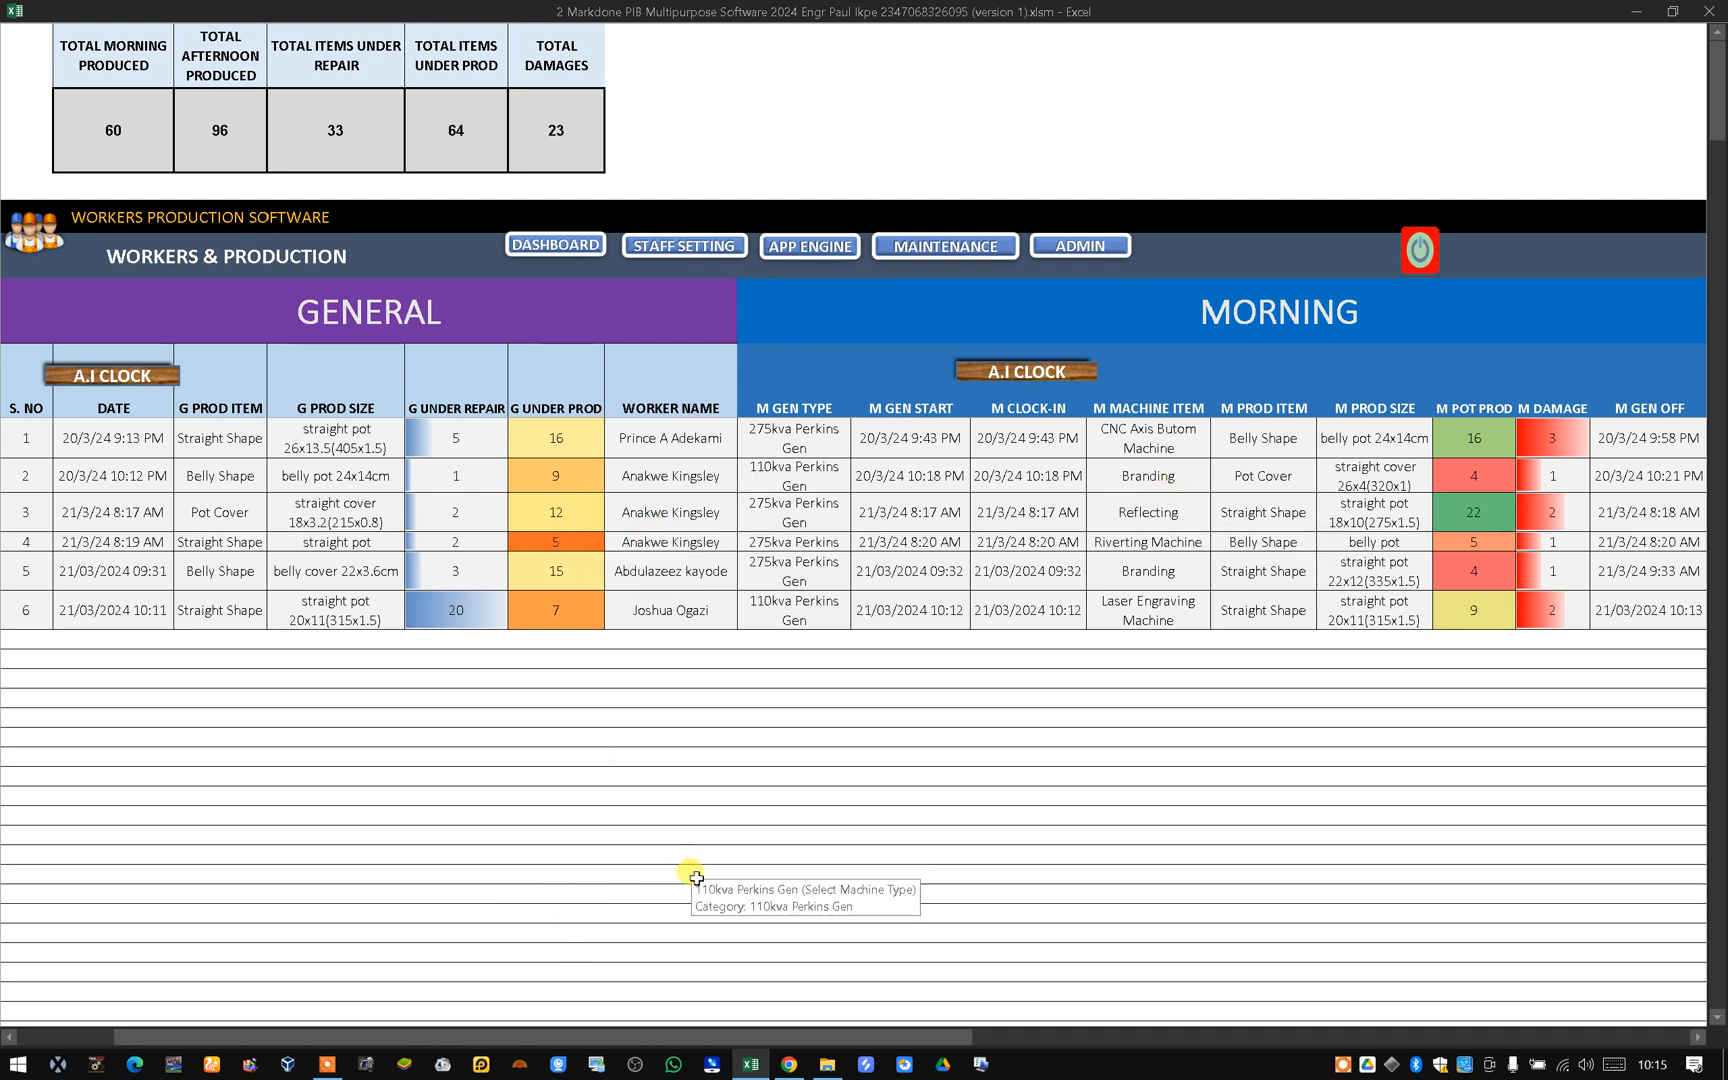
left_click(1345, 1065)
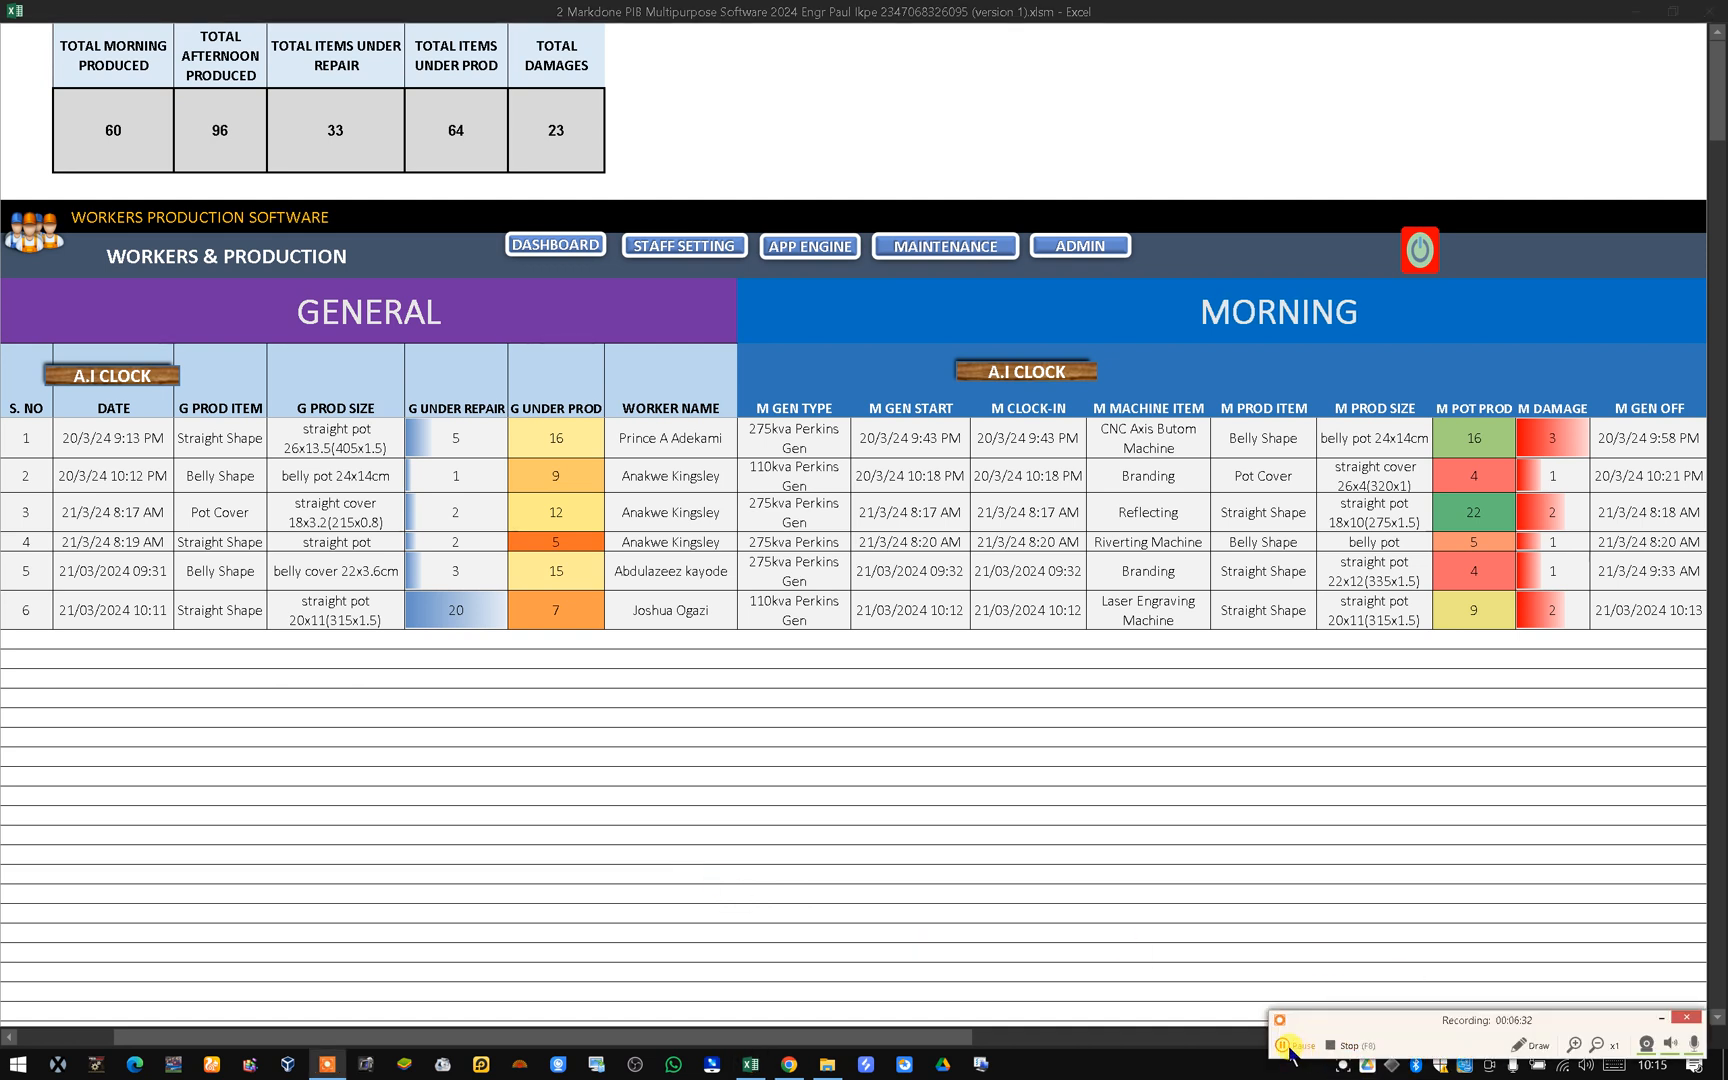